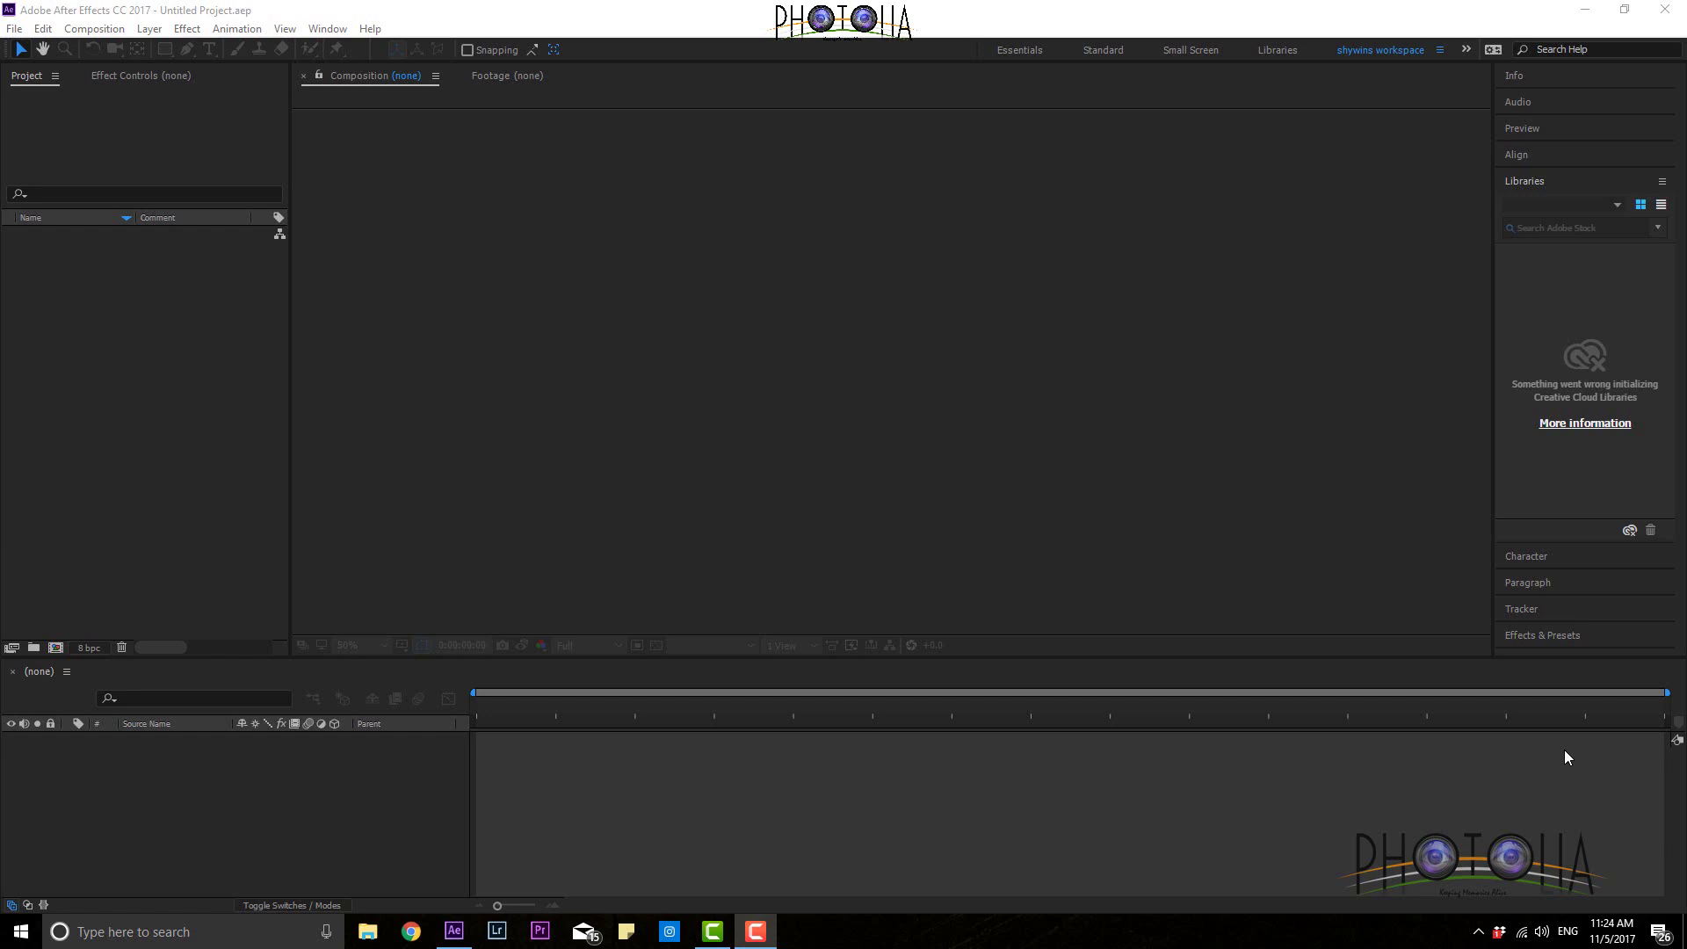
Step: Activate the Composition and Project panels and drag panels around the layout
{"action": "left_click", "coordinate": [1180, 467]}
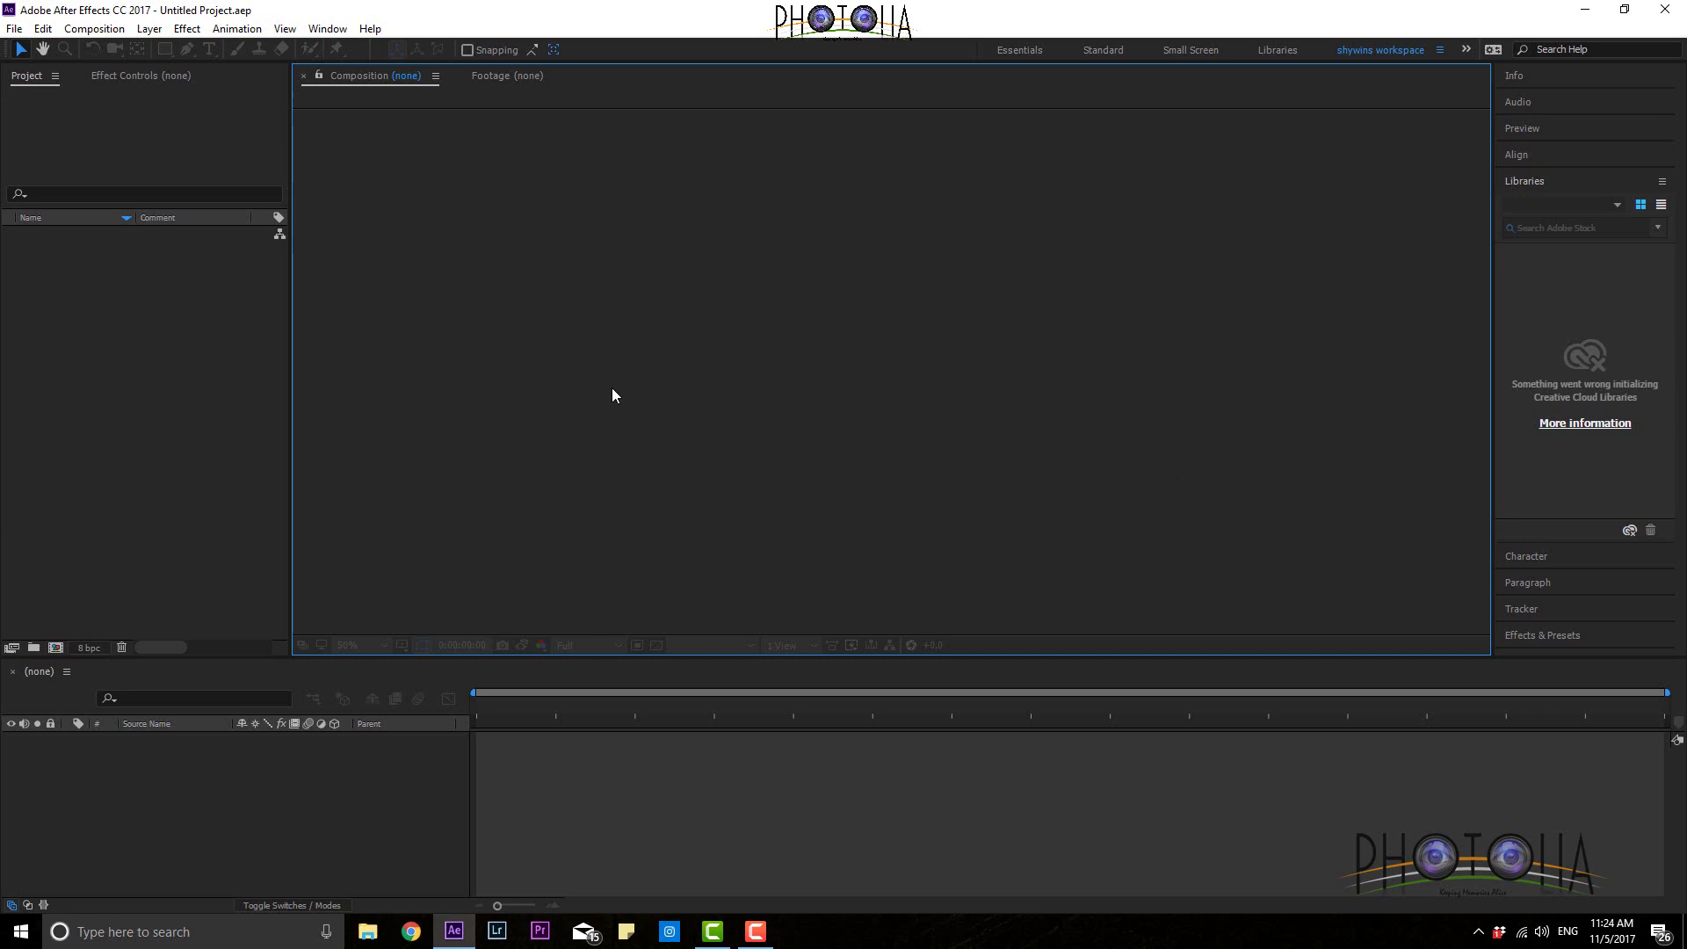
{"action": "left_click", "coordinate": [252, 411]}
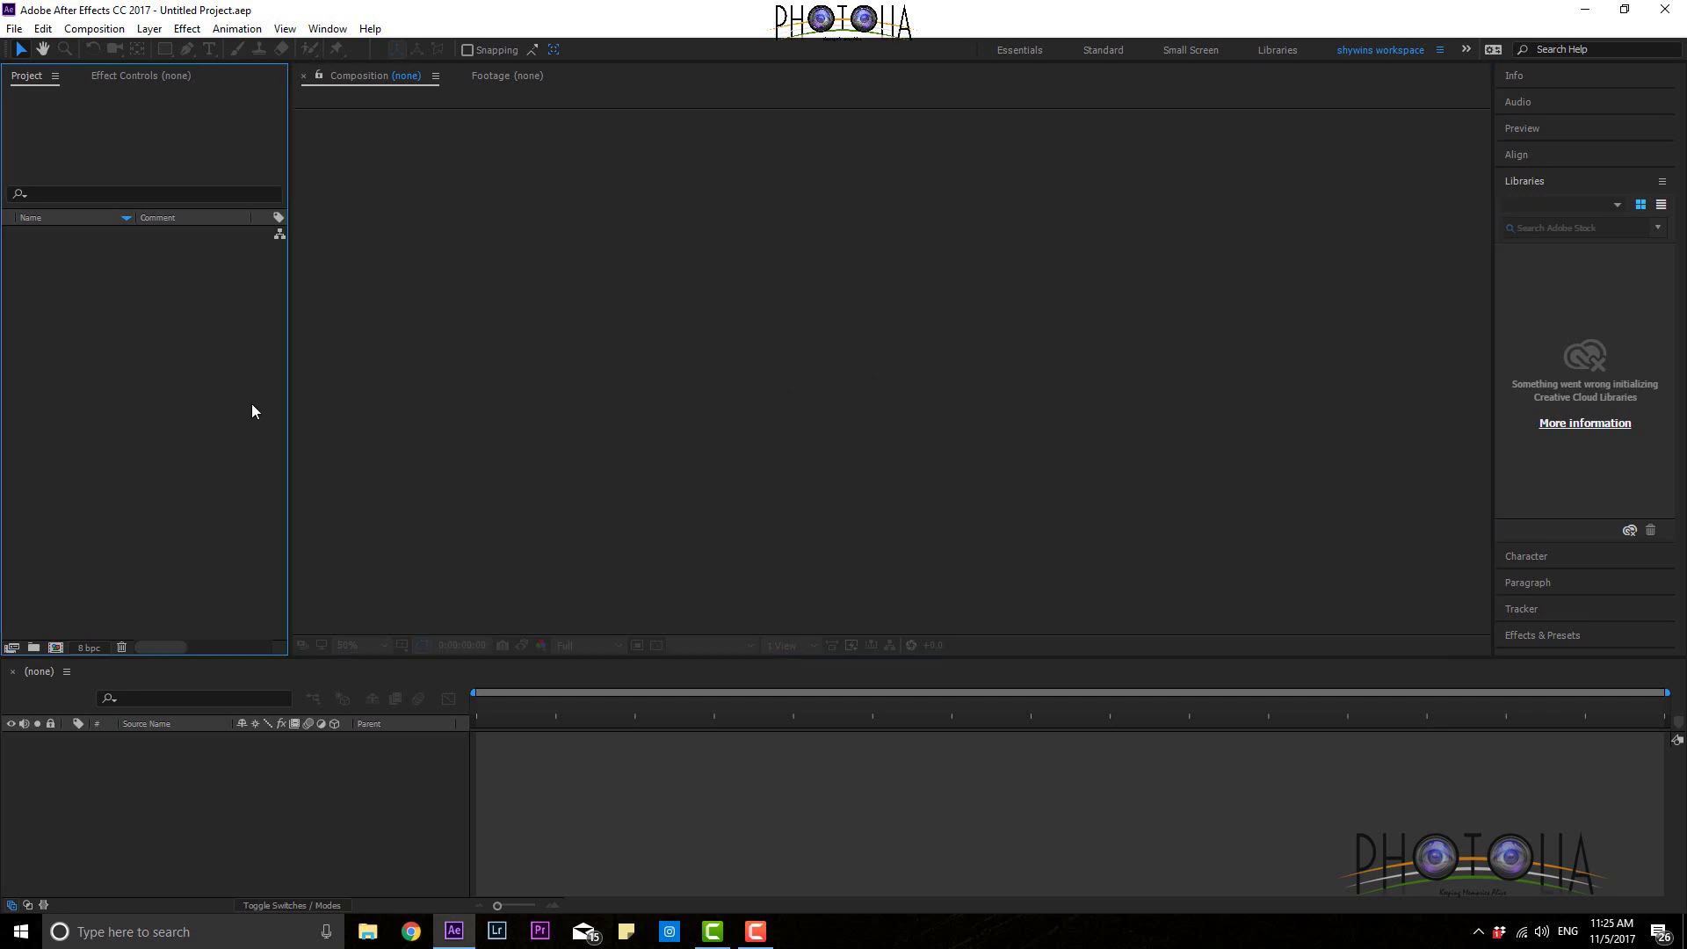
{"action": "mouse_move", "coordinate": [275, 645]}
{"action": "left_mouse_down"}
{"action": "mouse_move", "coordinate": [107, 226]}
{"action": "mouse_move", "coordinate": [22, 67]}
{"action": "left_mouse_up"}
{"action": "left_click_drag", "start_coordinate": [140, 764], "coordinate": [431, 894]}
{"action": "mouse_move", "coordinate": [499, 752]}
{"action": "left_mouse_down"}
{"action": "mouse_move", "coordinate": [1340, 930]}
{"action": "mouse_move", "coordinate": [1633, 888]}
{"action": "left_mouse_up"}
{"action": "mouse_move", "coordinate": [1450, 631]}
{"action": "left_mouse_down"}
{"action": "mouse_move", "coordinate": [1265, 499]}
{"action": "mouse_move", "coordinate": [420, 169]}
{"action": "mouse_move", "coordinate": [293, 80]}
{"action": "left_mouse_up"}
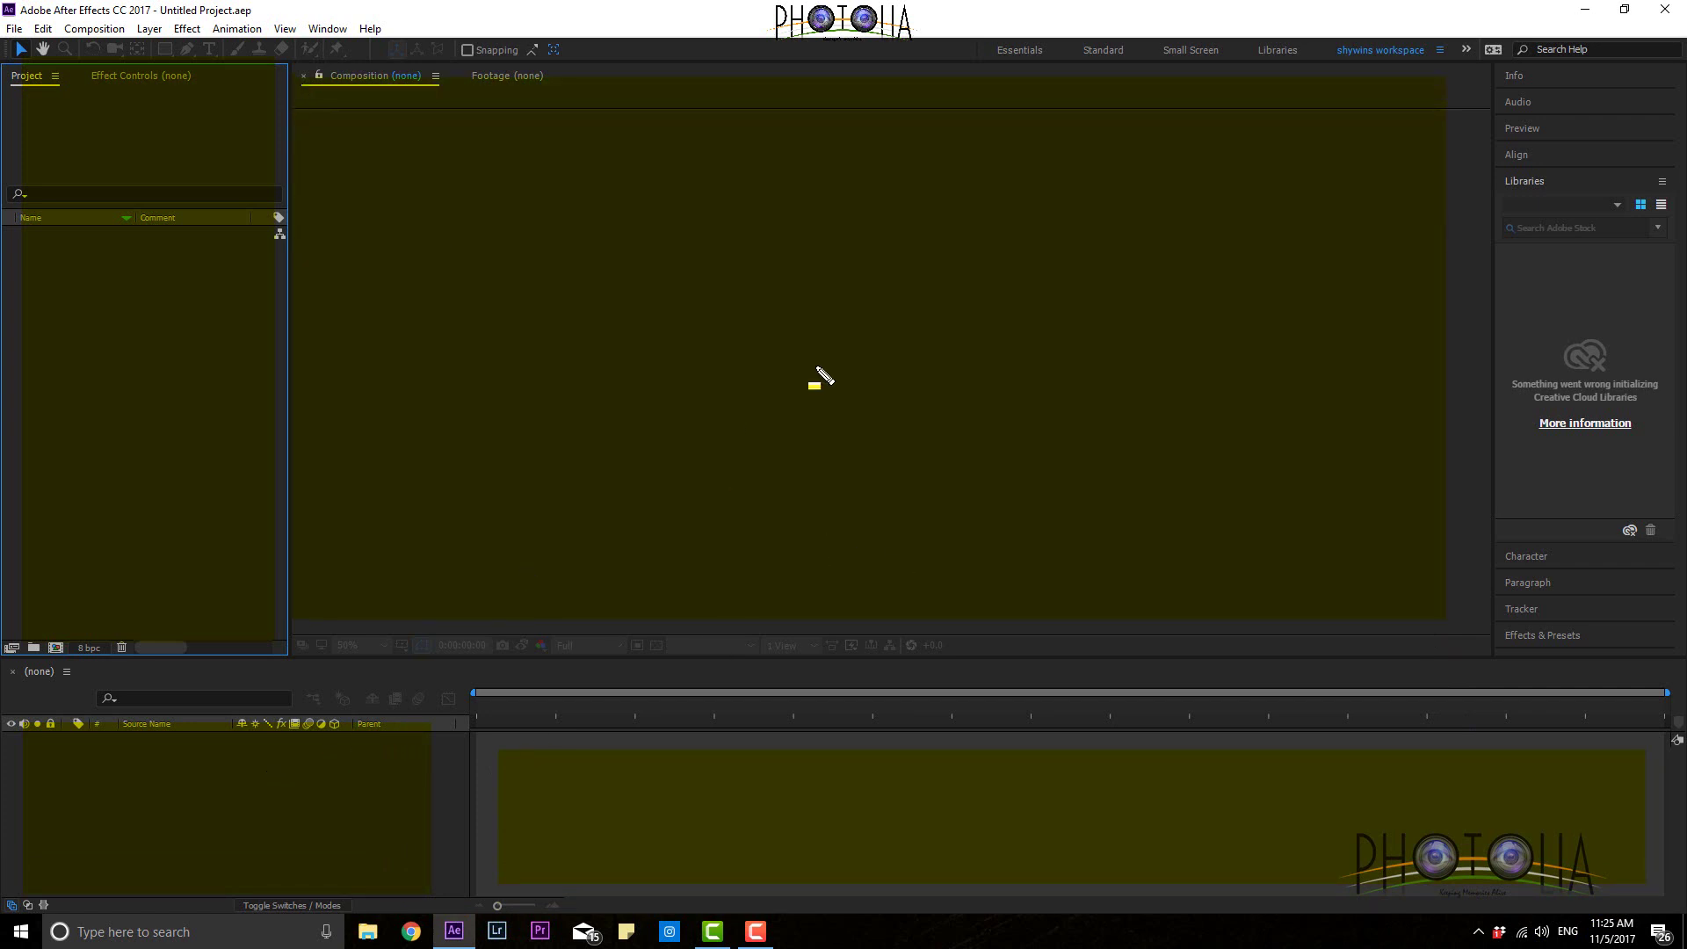
{"action": "key", "text": "Escape"}
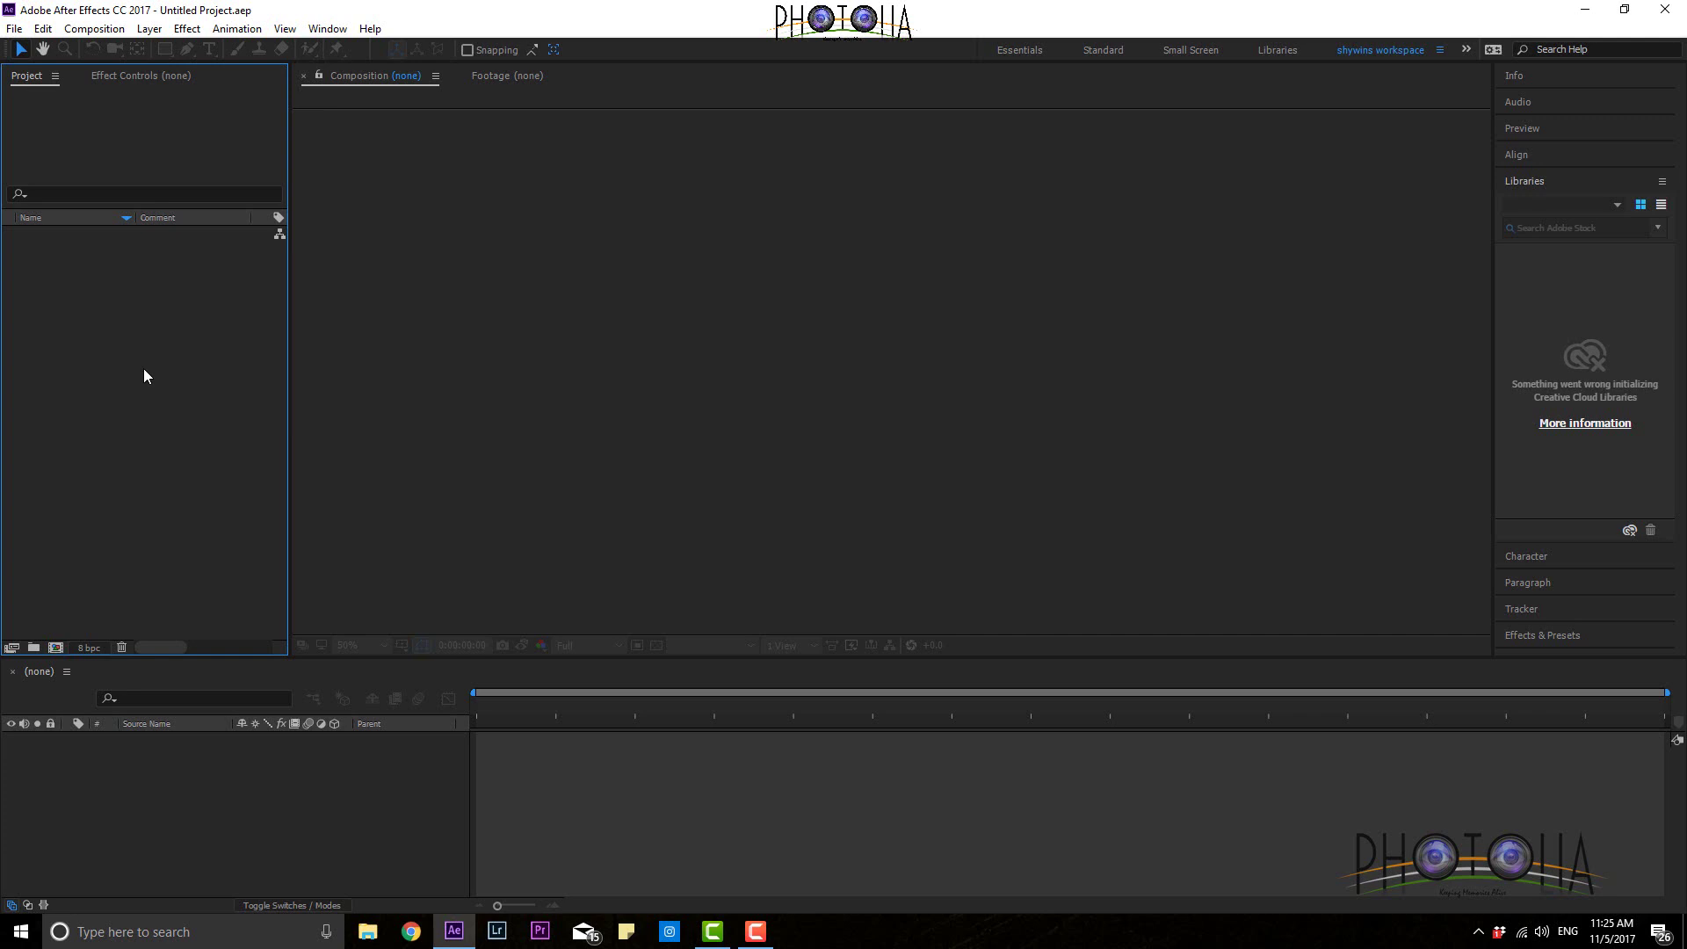
Step: Bring Effect Controls to the front of the left group and activate the Timeline beneath it
{"action": "left_click", "coordinate": [131, 79]}
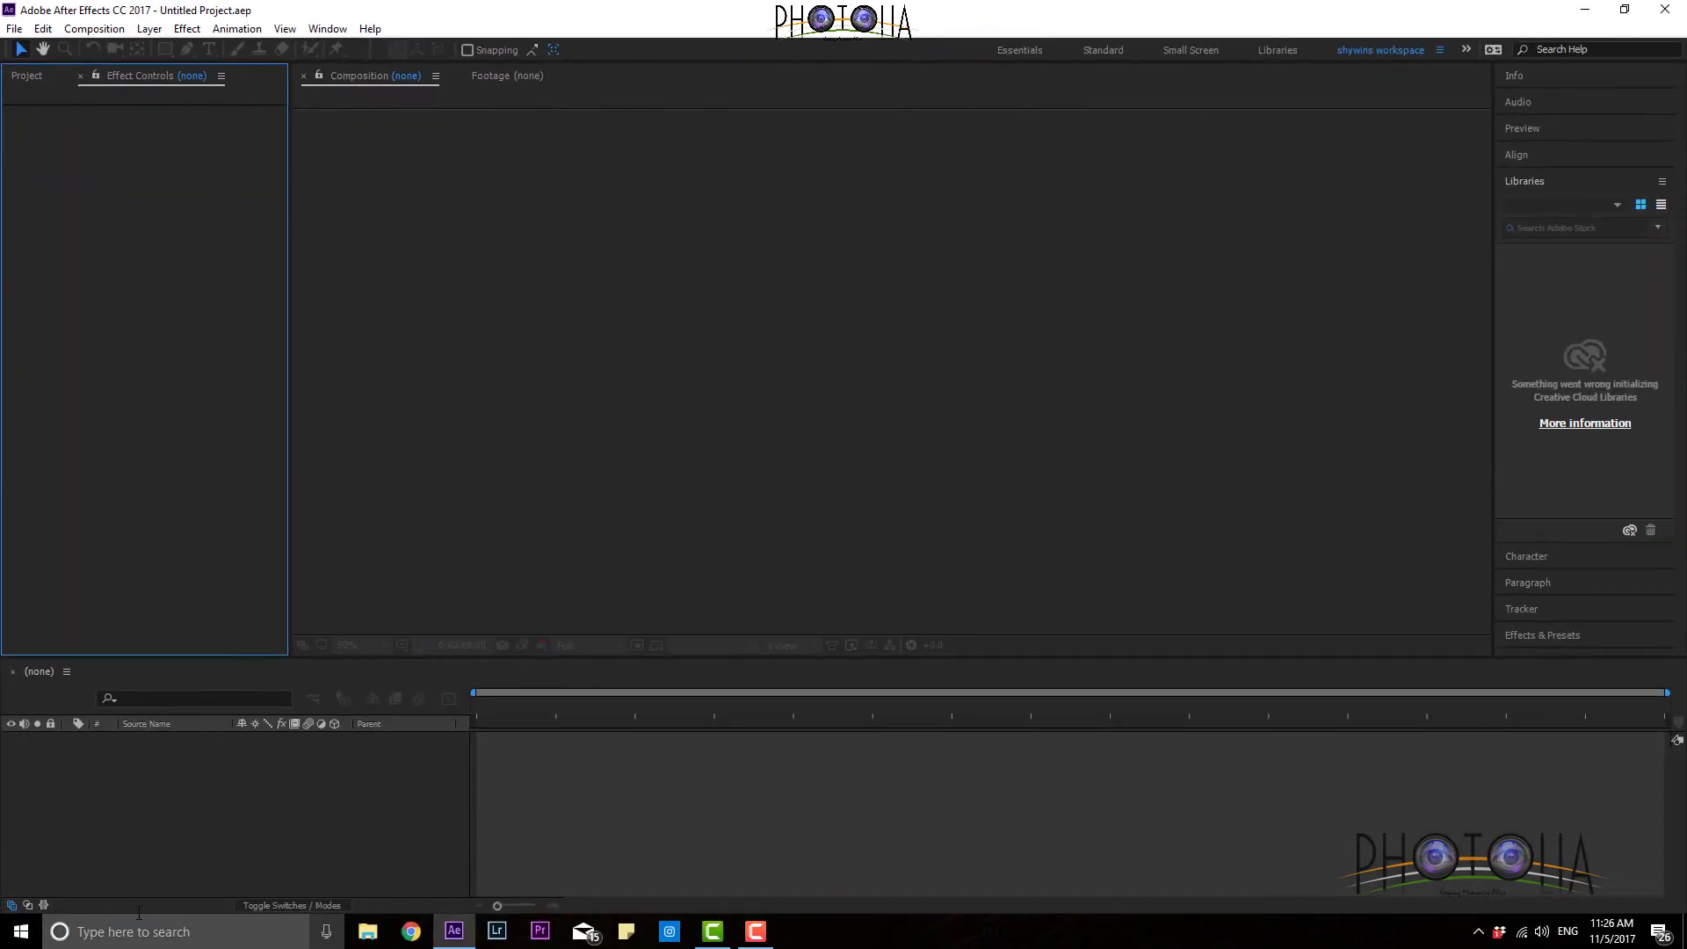
{"action": "left_click", "coordinate": [197, 833]}
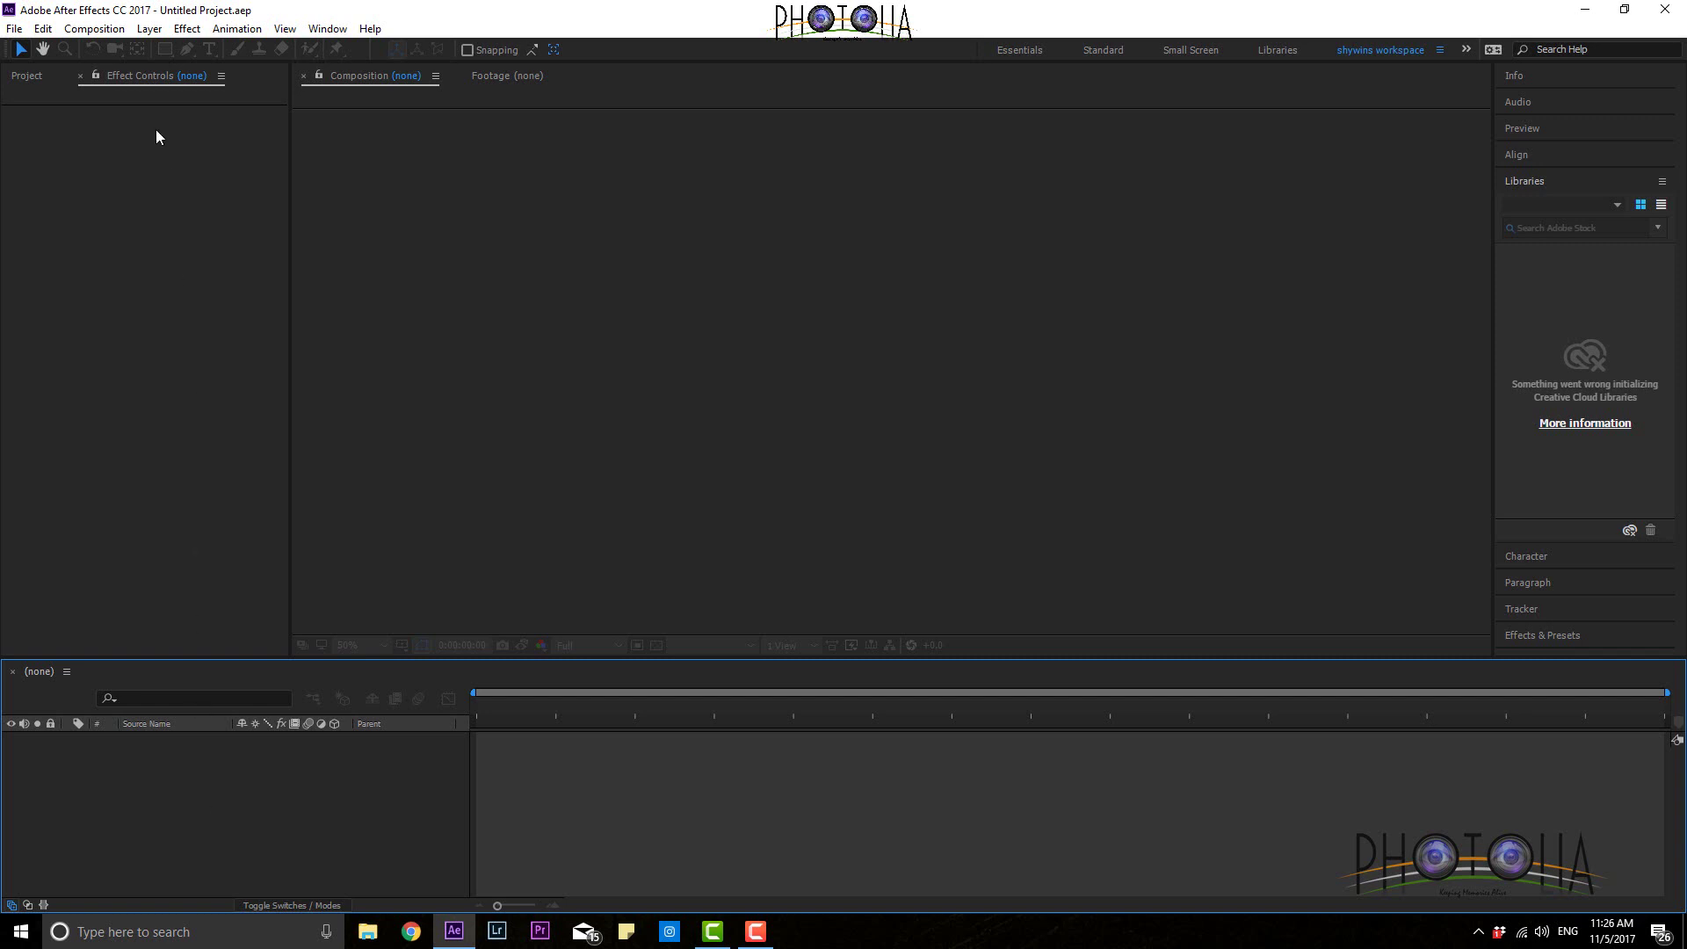
{"action": "left_click", "coordinate": [134, 74]}
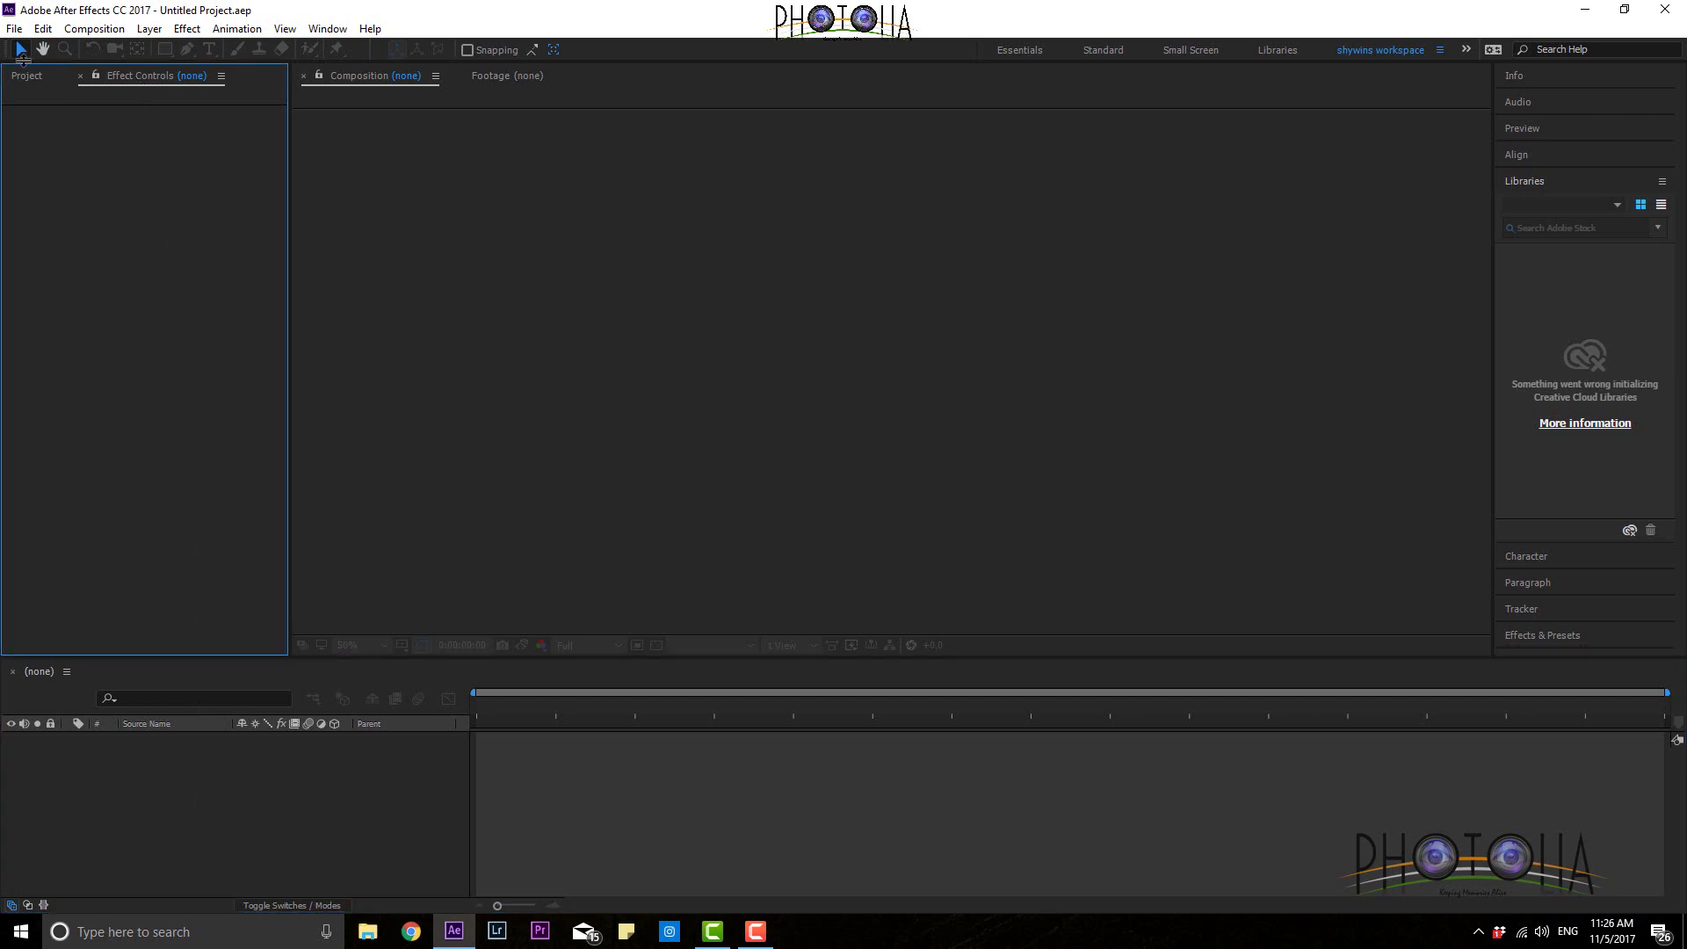
{"action": "left_click", "coordinate": [207, 803]}
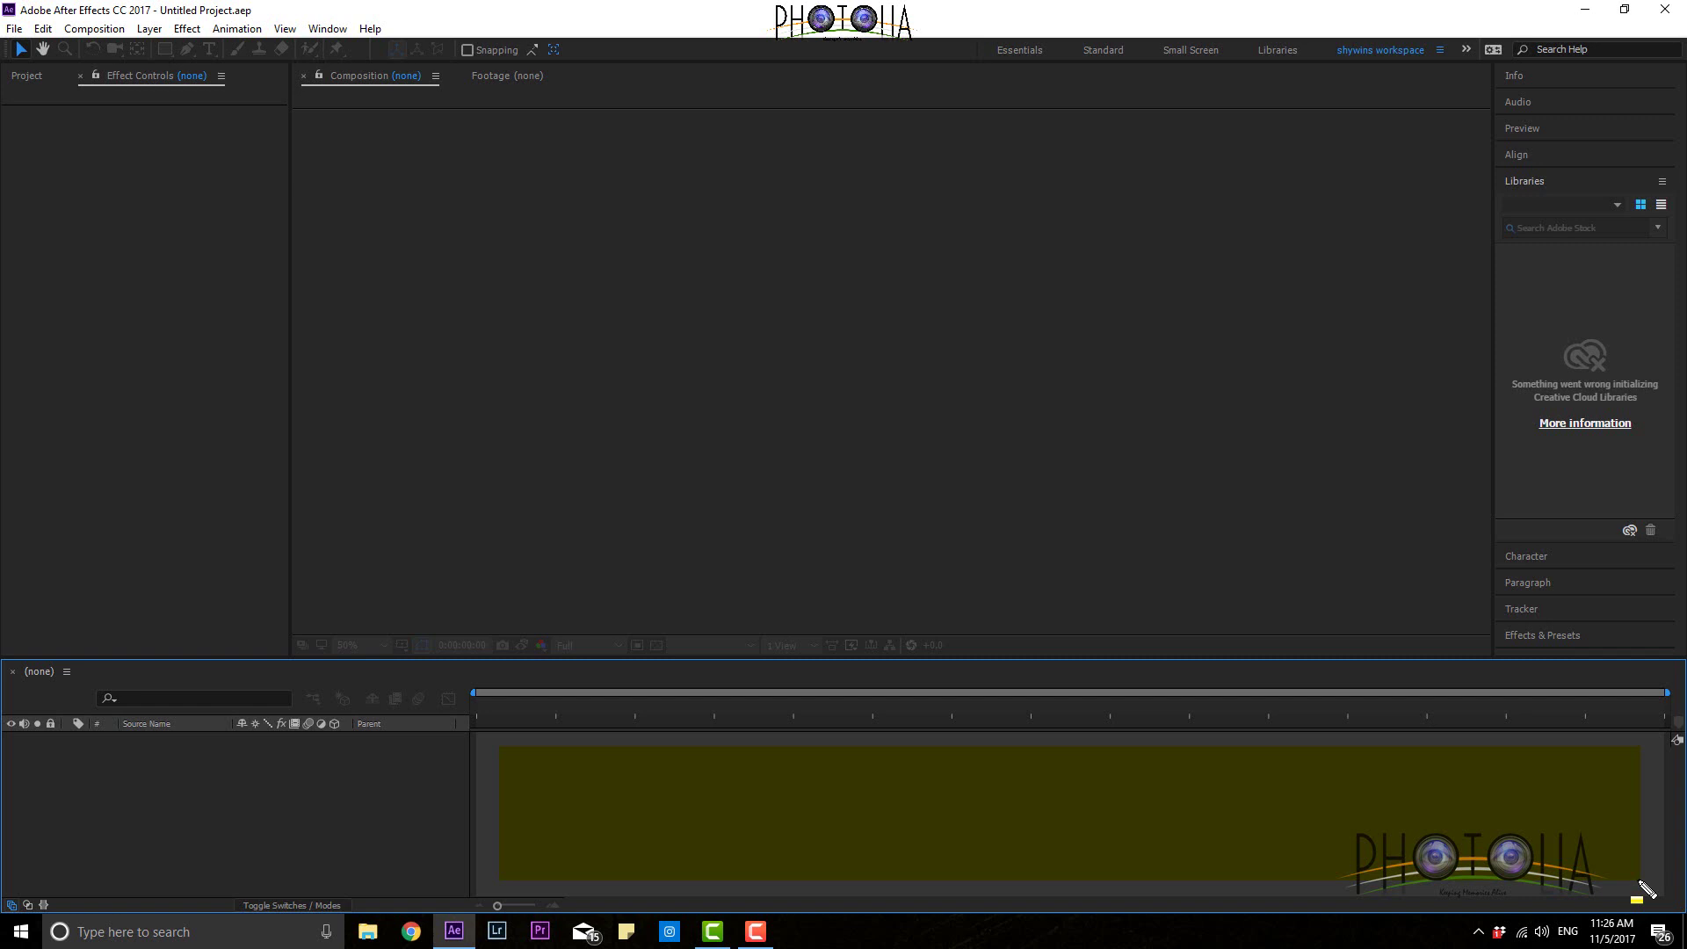
{"action": "left_click_drag", "start_coordinate": [1646, 890], "coordinate": [498, 909]}
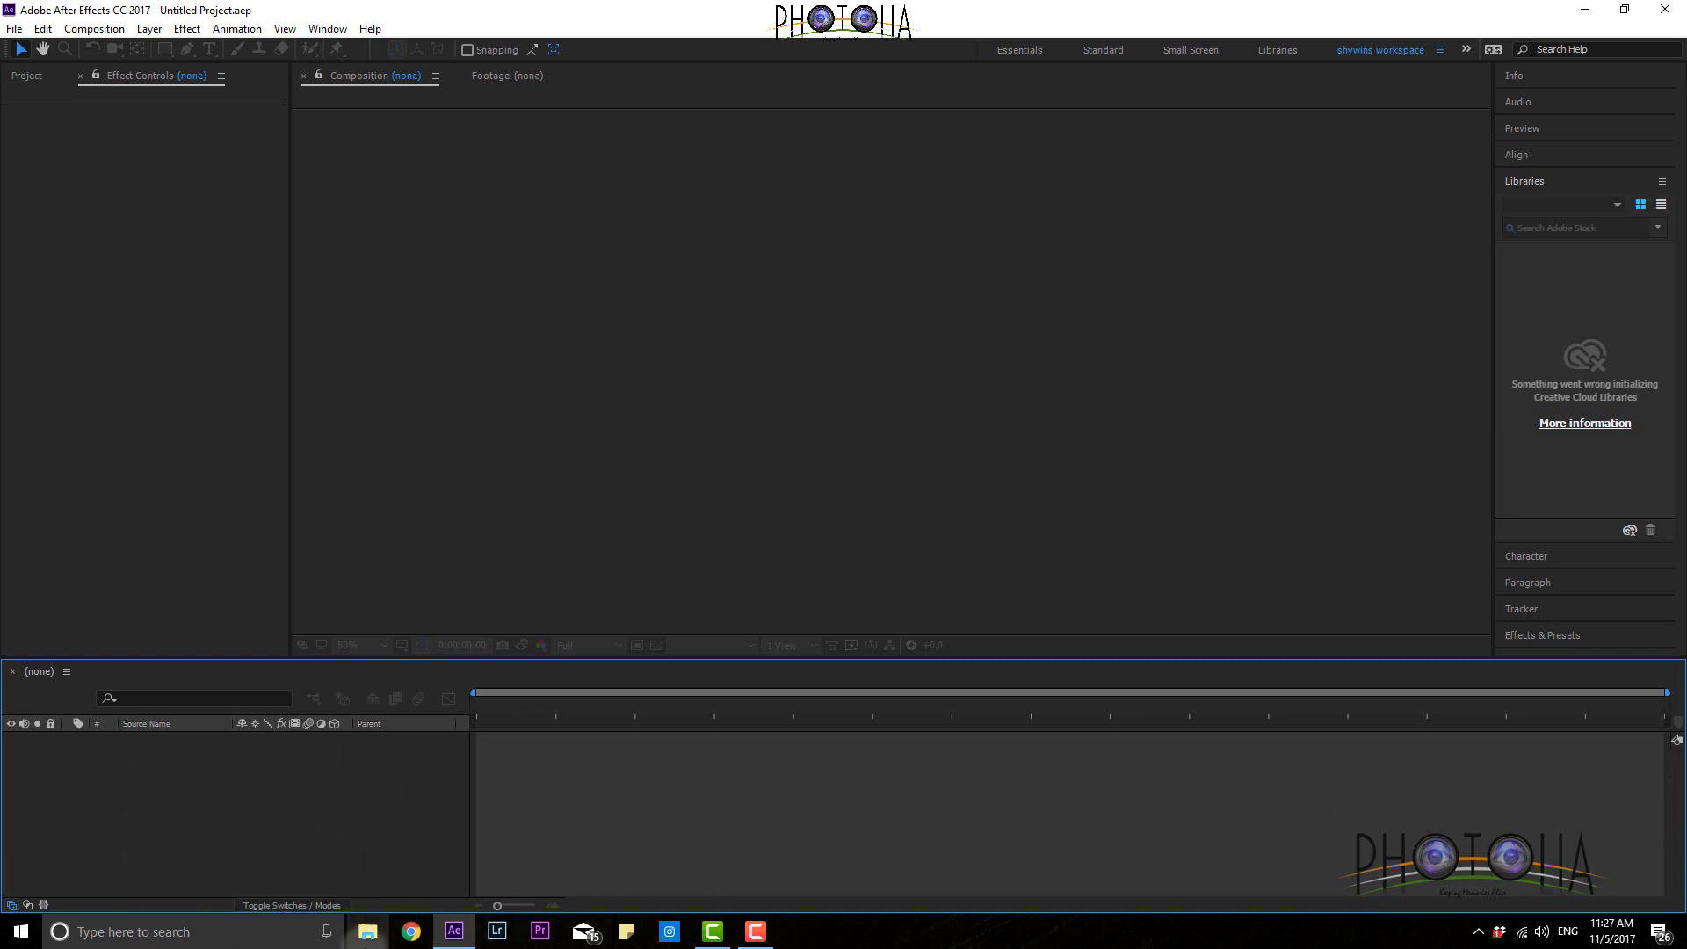
{"action": "left_click", "coordinate": [144, 323]}
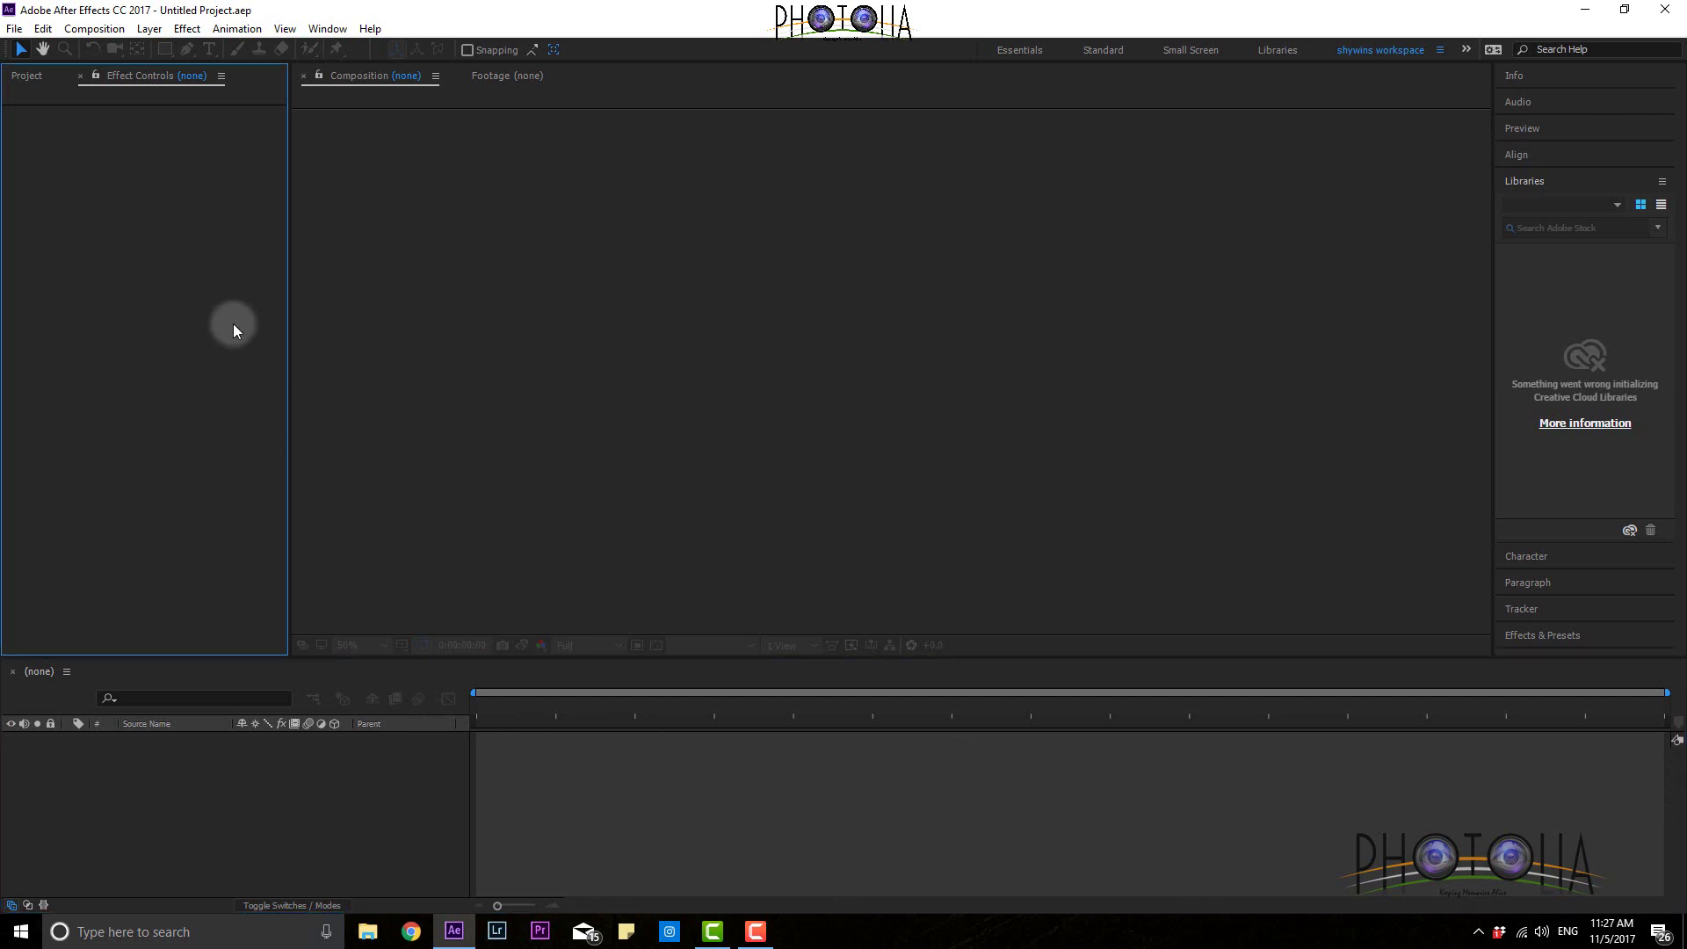
{"action": "left_click", "coordinate": [606, 334]}
{"action": "left_click", "coordinate": [543, 765]}
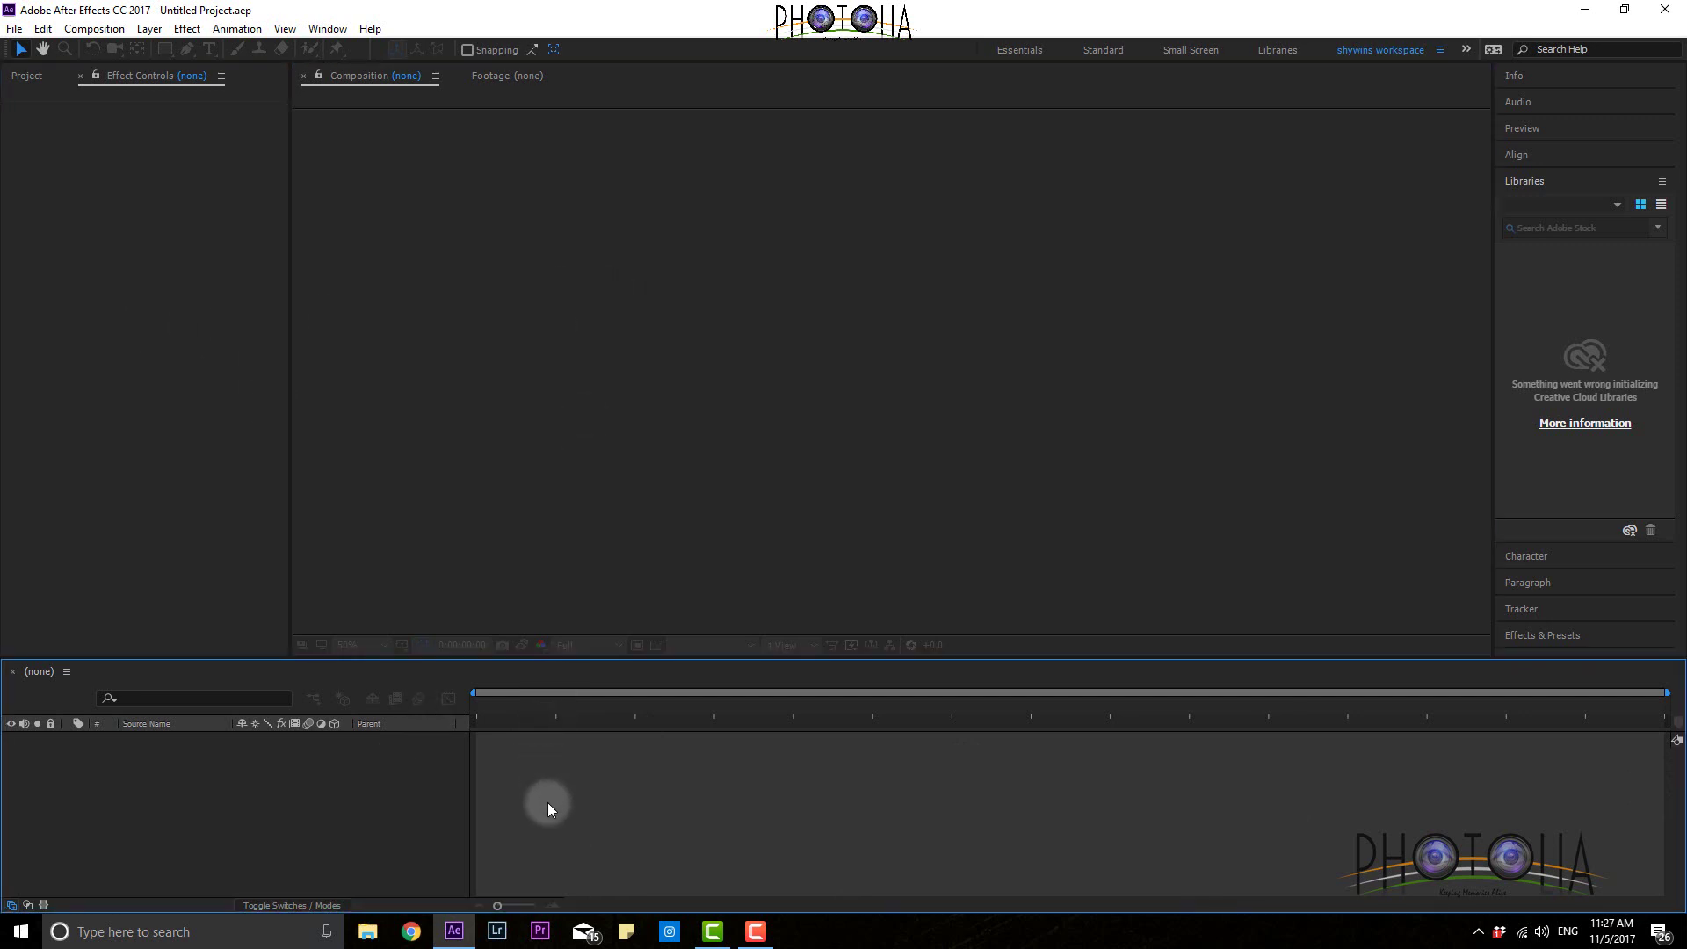
{"action": "left_click", "coordinate": [694, 463]}
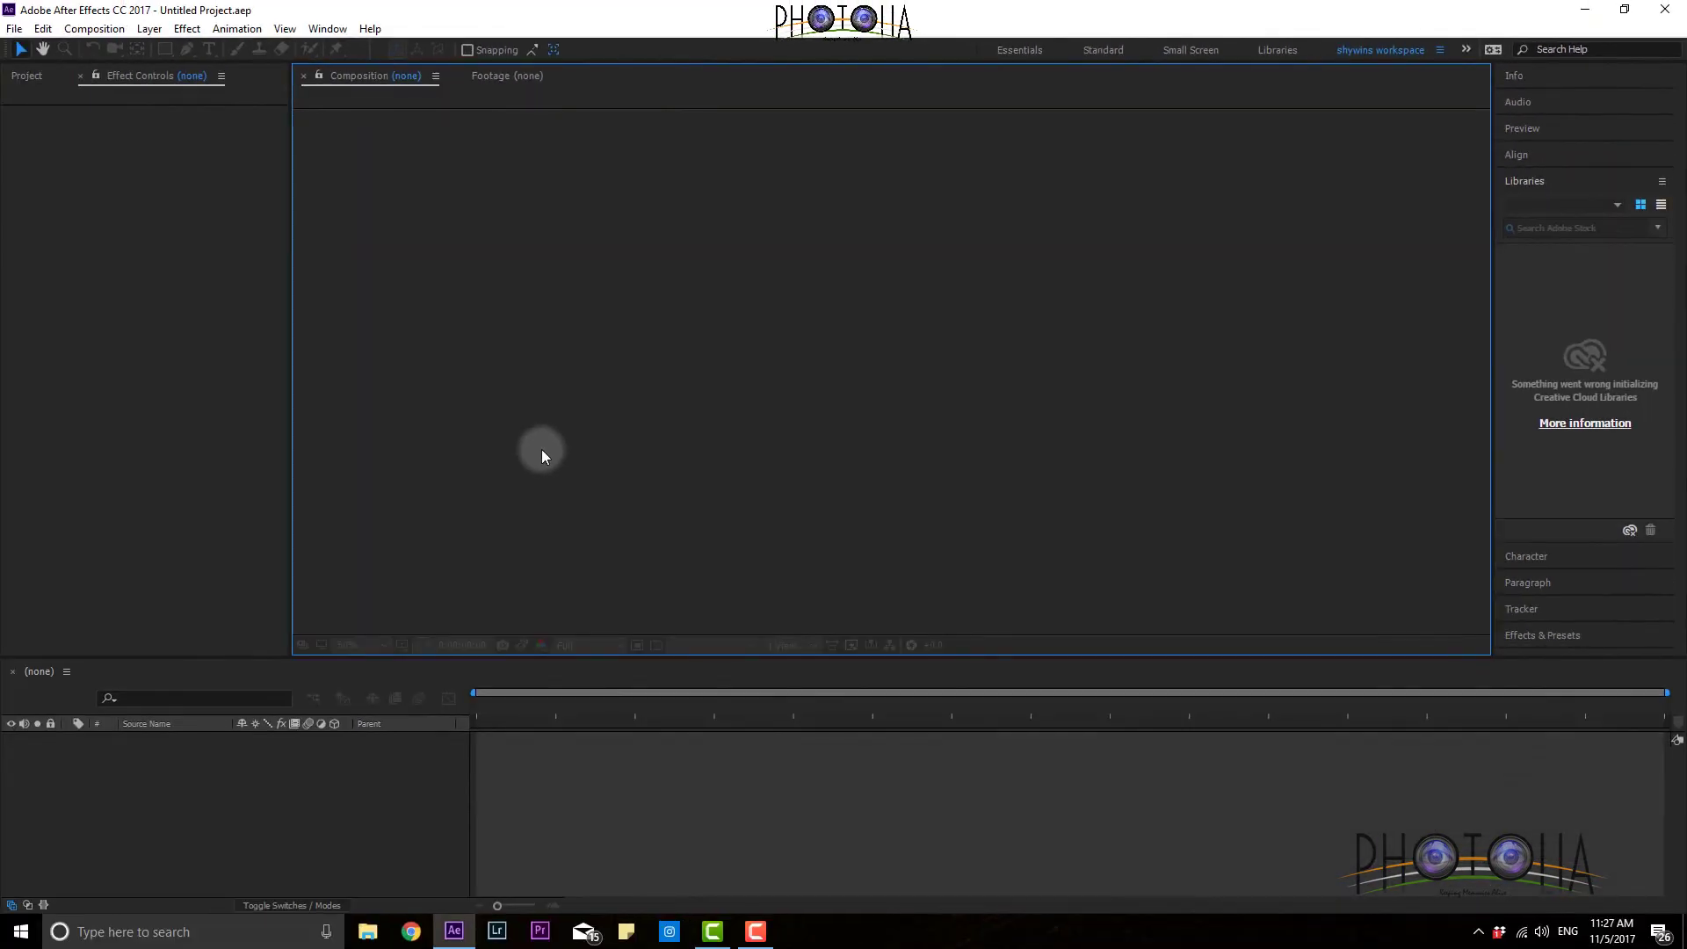
Step: Expand and collapse the Paragraph, Character and Align panels in turn
{"action": "left_click", "coordinate": [1555, 582]}
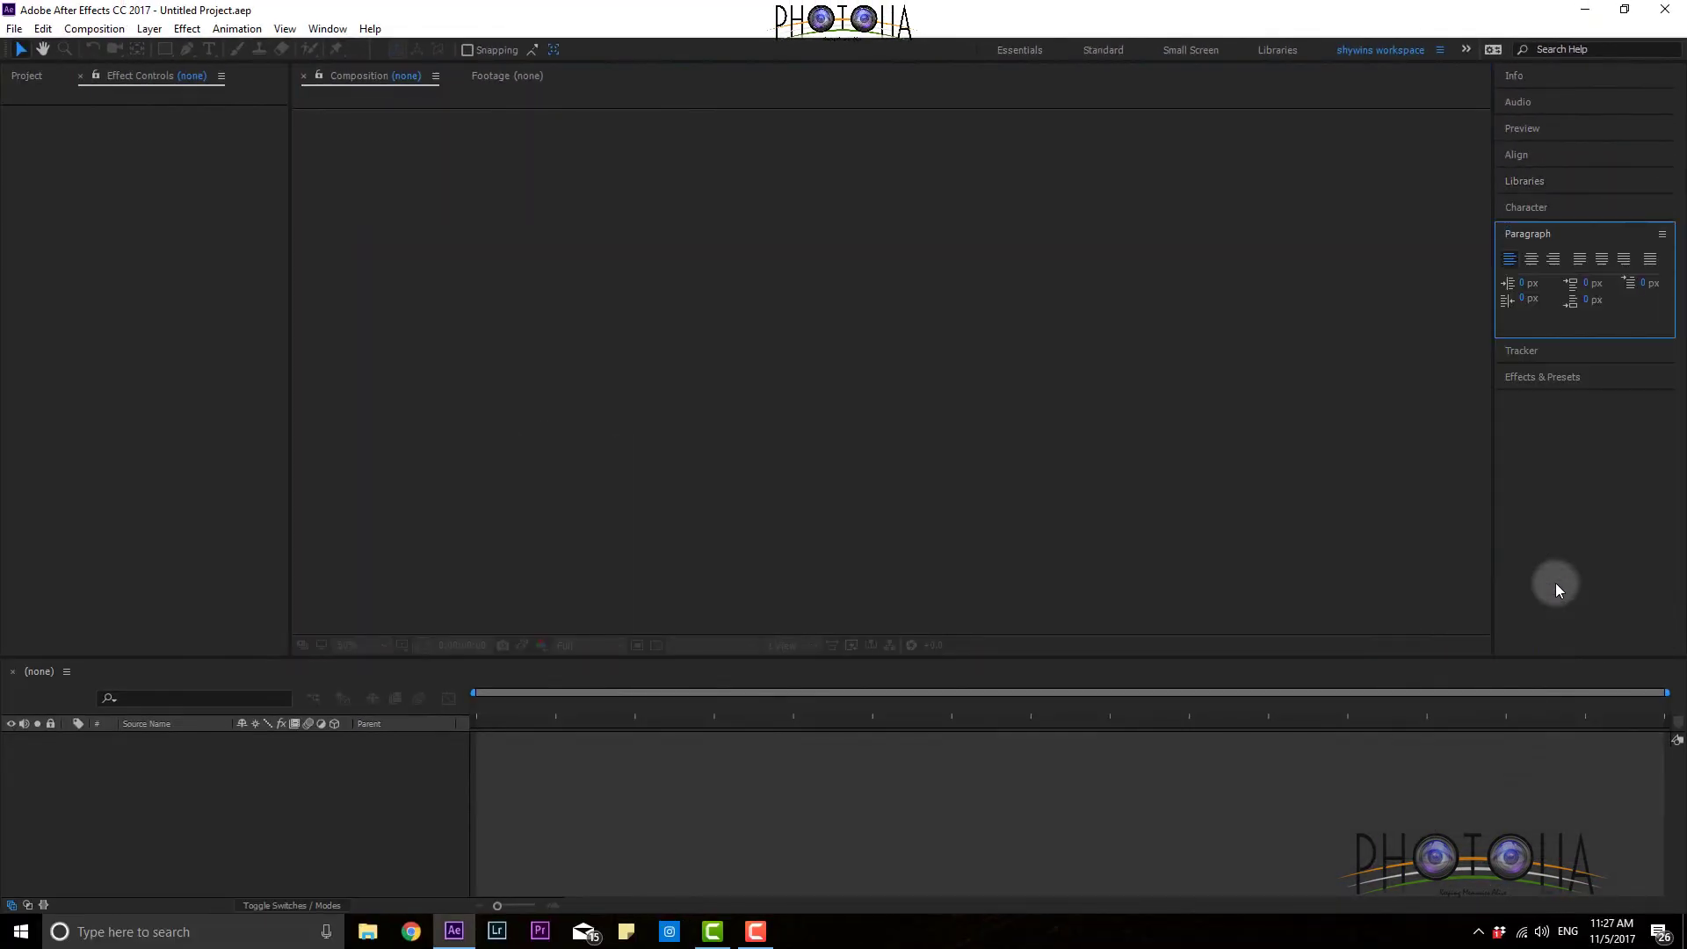
{"action": "left_click", "coordinate": [1537, 235]}
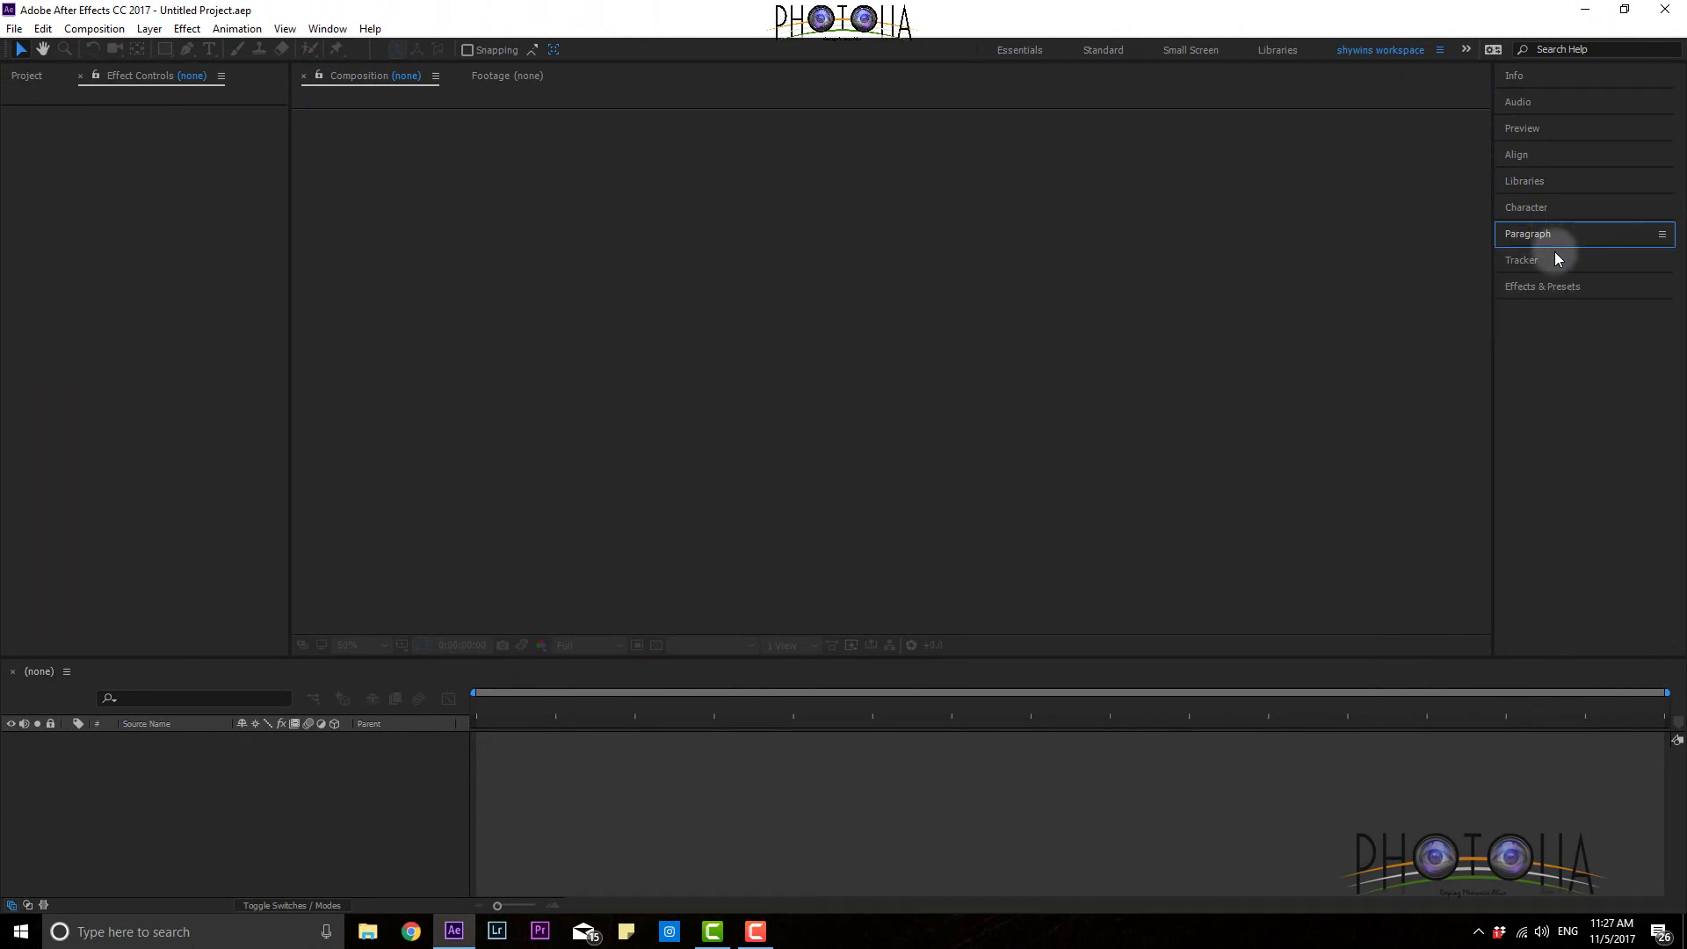
{"action": "left_click", "coordinate": [1536, 209]}
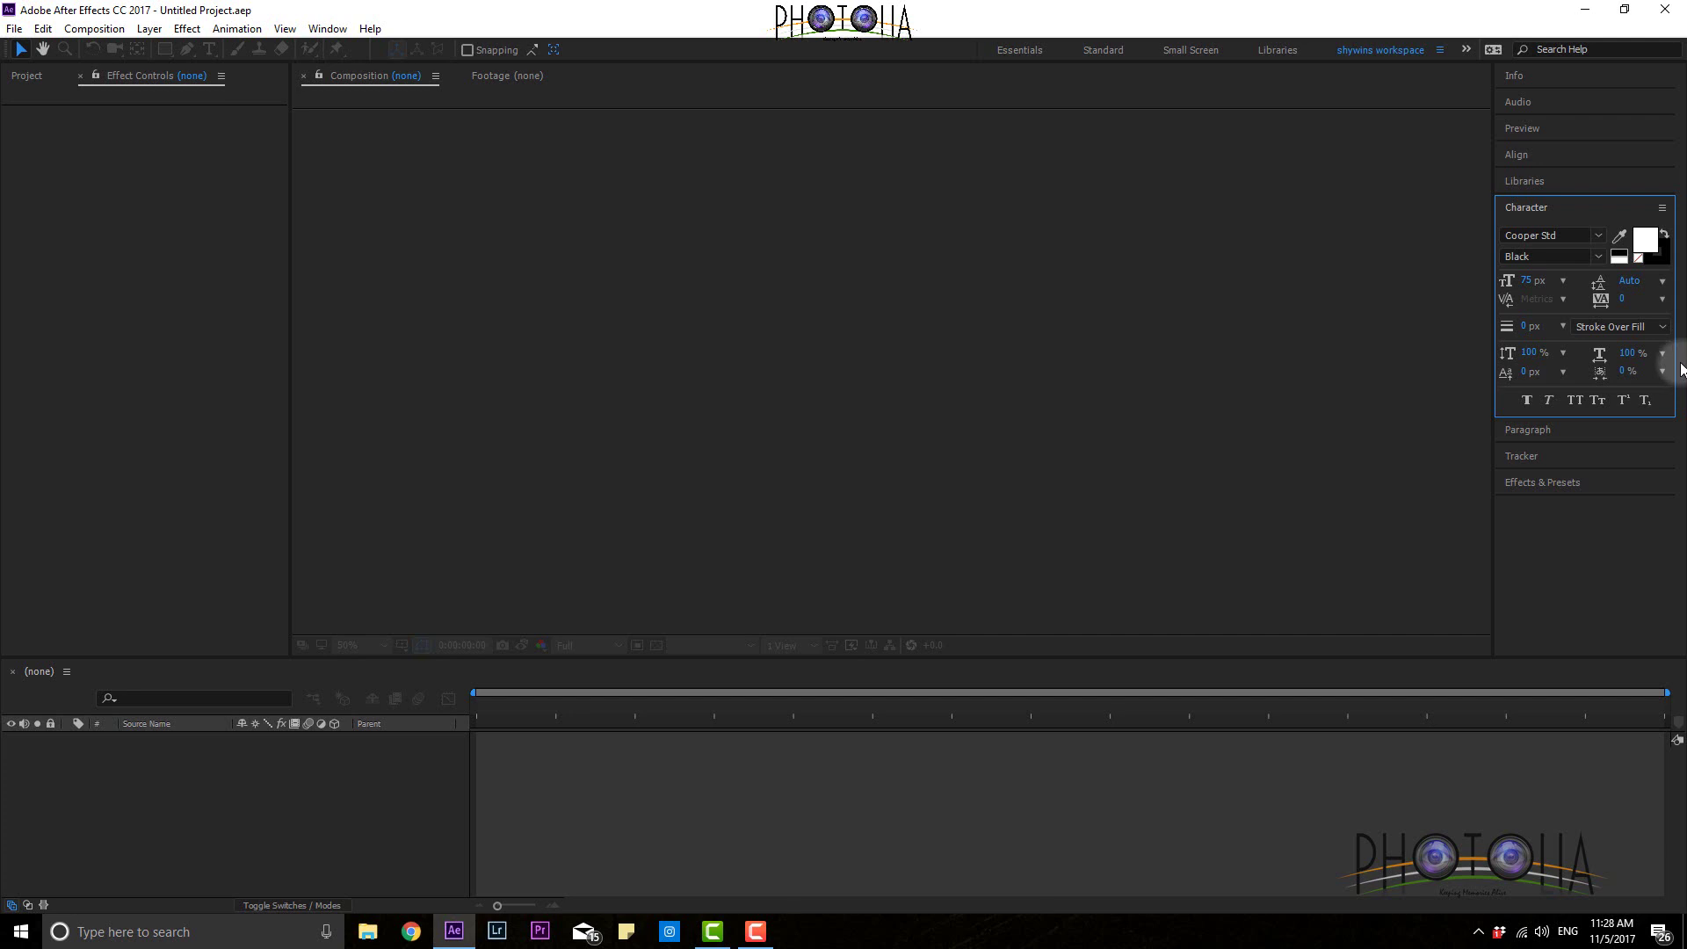
{"action": "left_click", "coordinate": [1546, 208]}
{"action": "left_click", "coordinate": [1545, 155]}
{"action": "left_click", "coordinate": [1544, 156]}
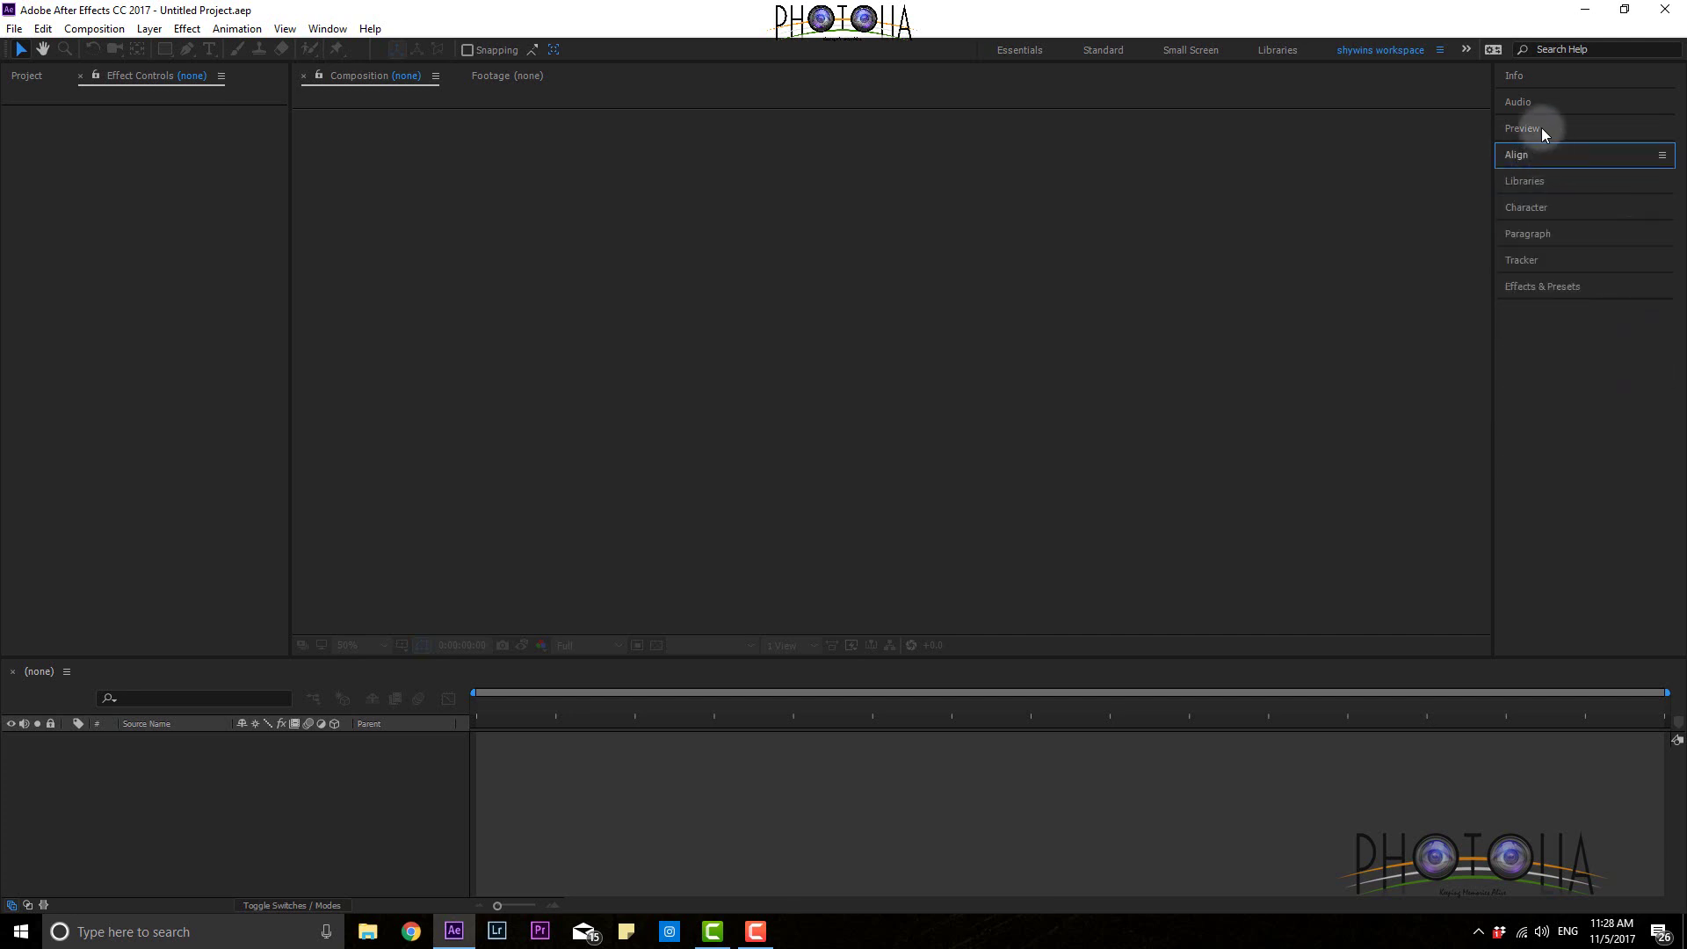
Step: Expand and collapse Preview, then expand the Audio and Info panels
{"action": "left_click", "coordinate": [1542, 129]}
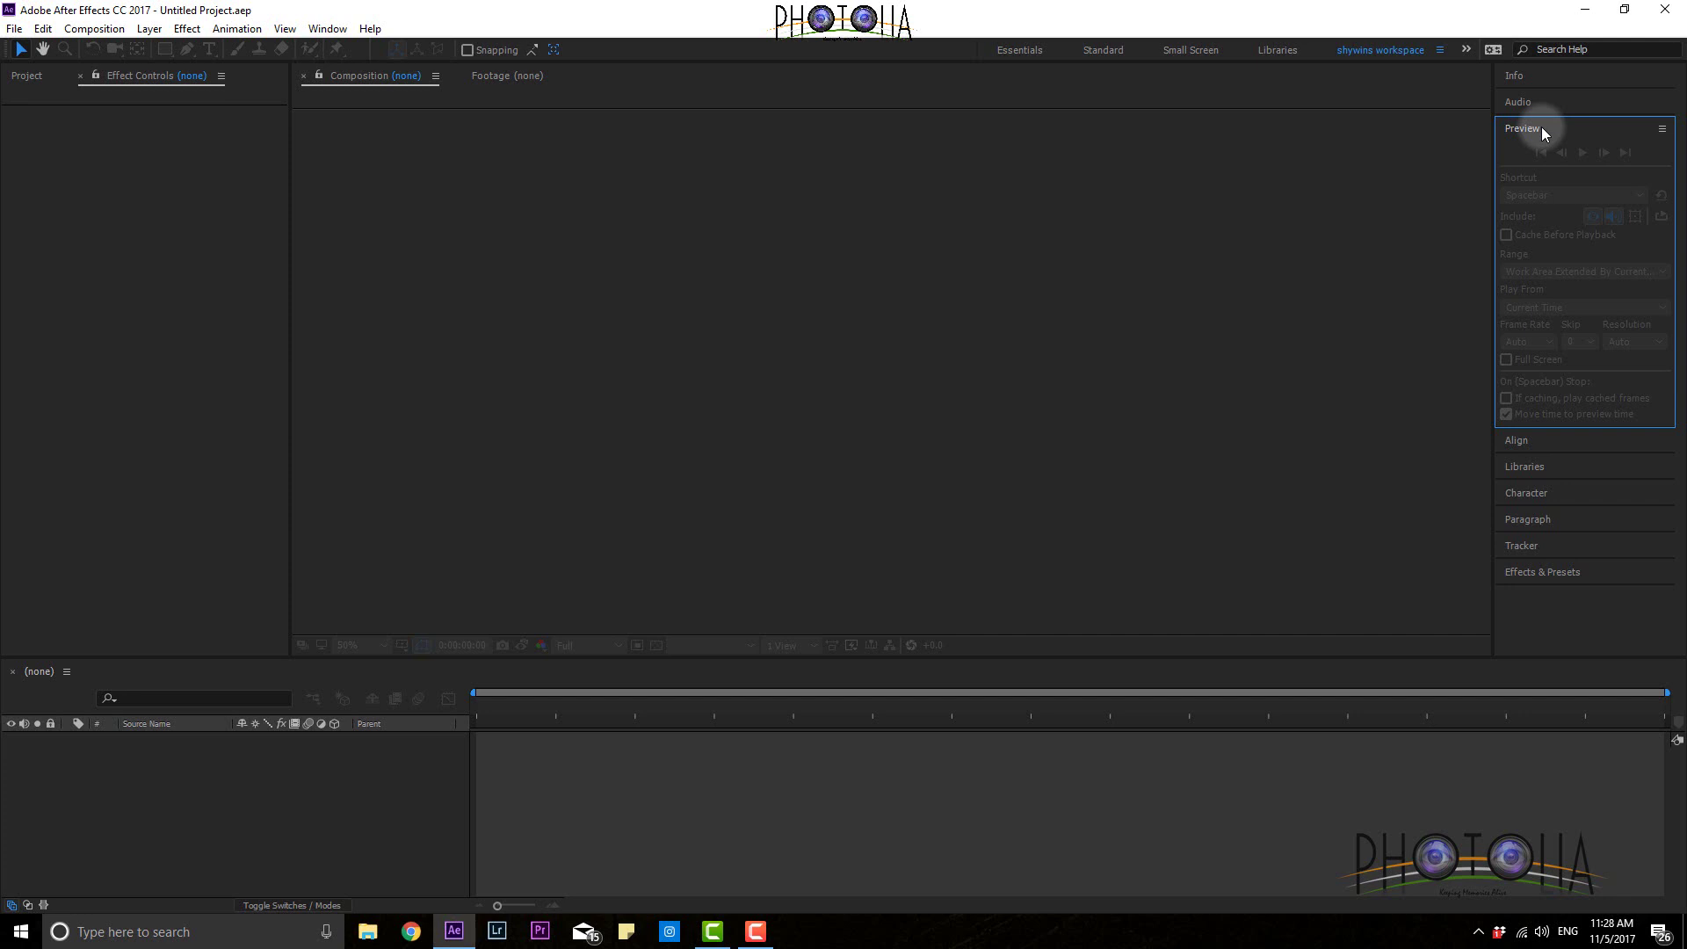
{"action": "left_click", "coordinate": [1541, 104]}
{"action": "left_click", "coordinate": [1539, 79]}
{"action": "left_click", "coordinate": [1325, 314]}
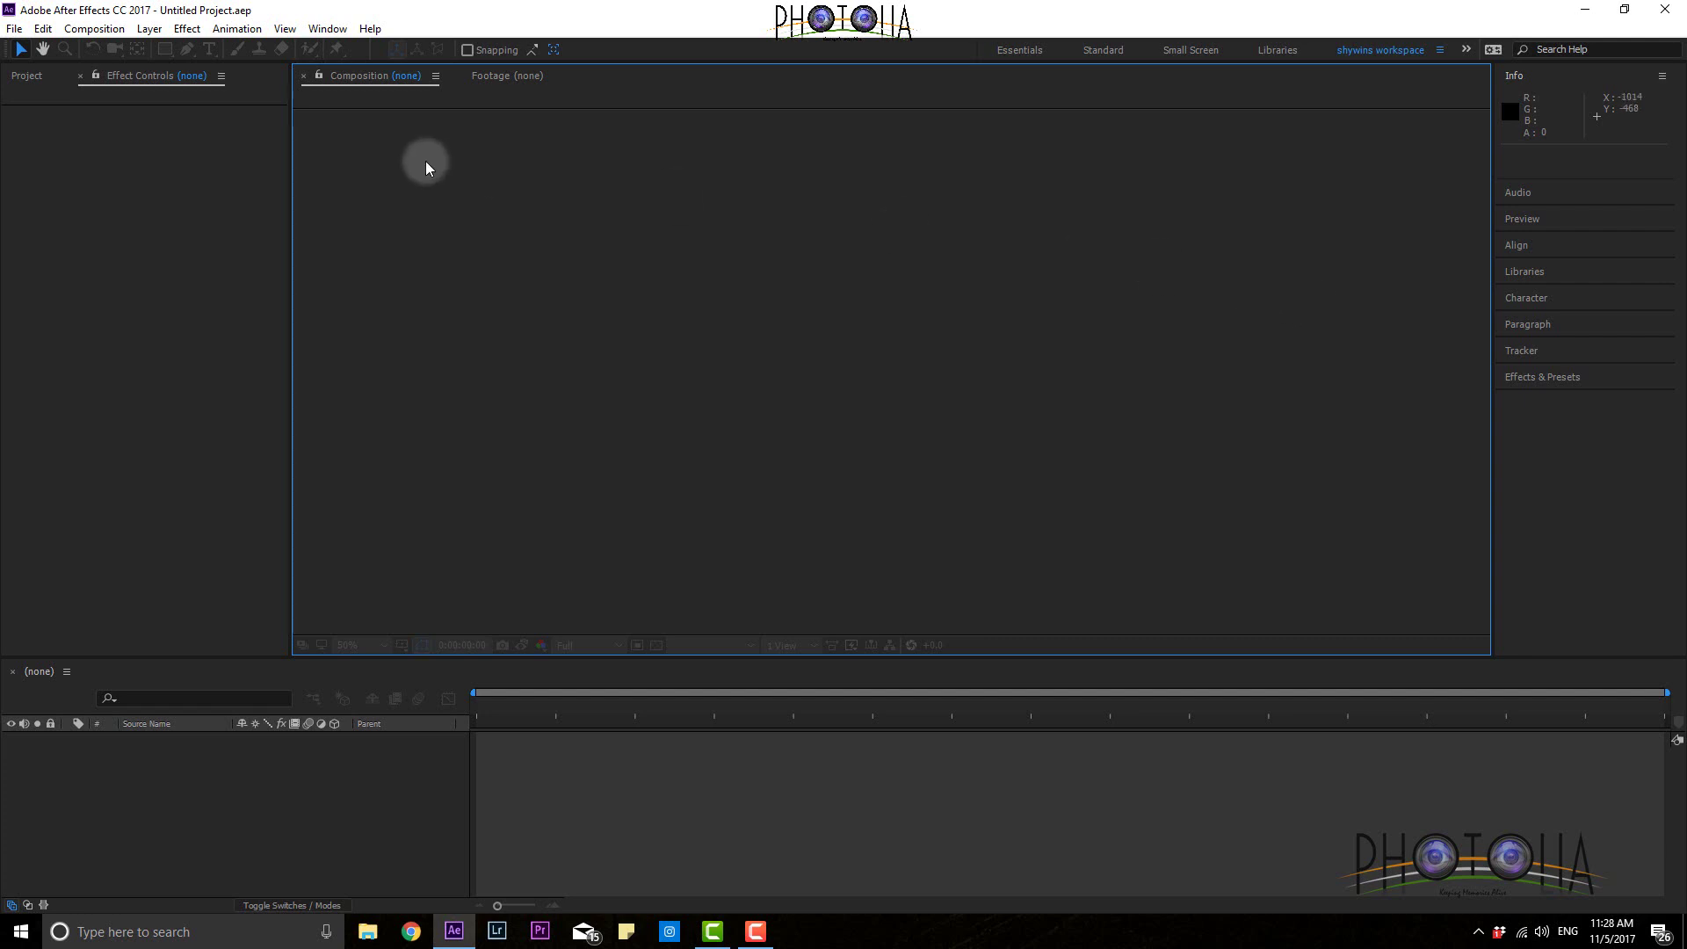
Step: Switch to the All Panels workspace from the Window menu
{"action": "left_click", "coordinate": [347, 34]}
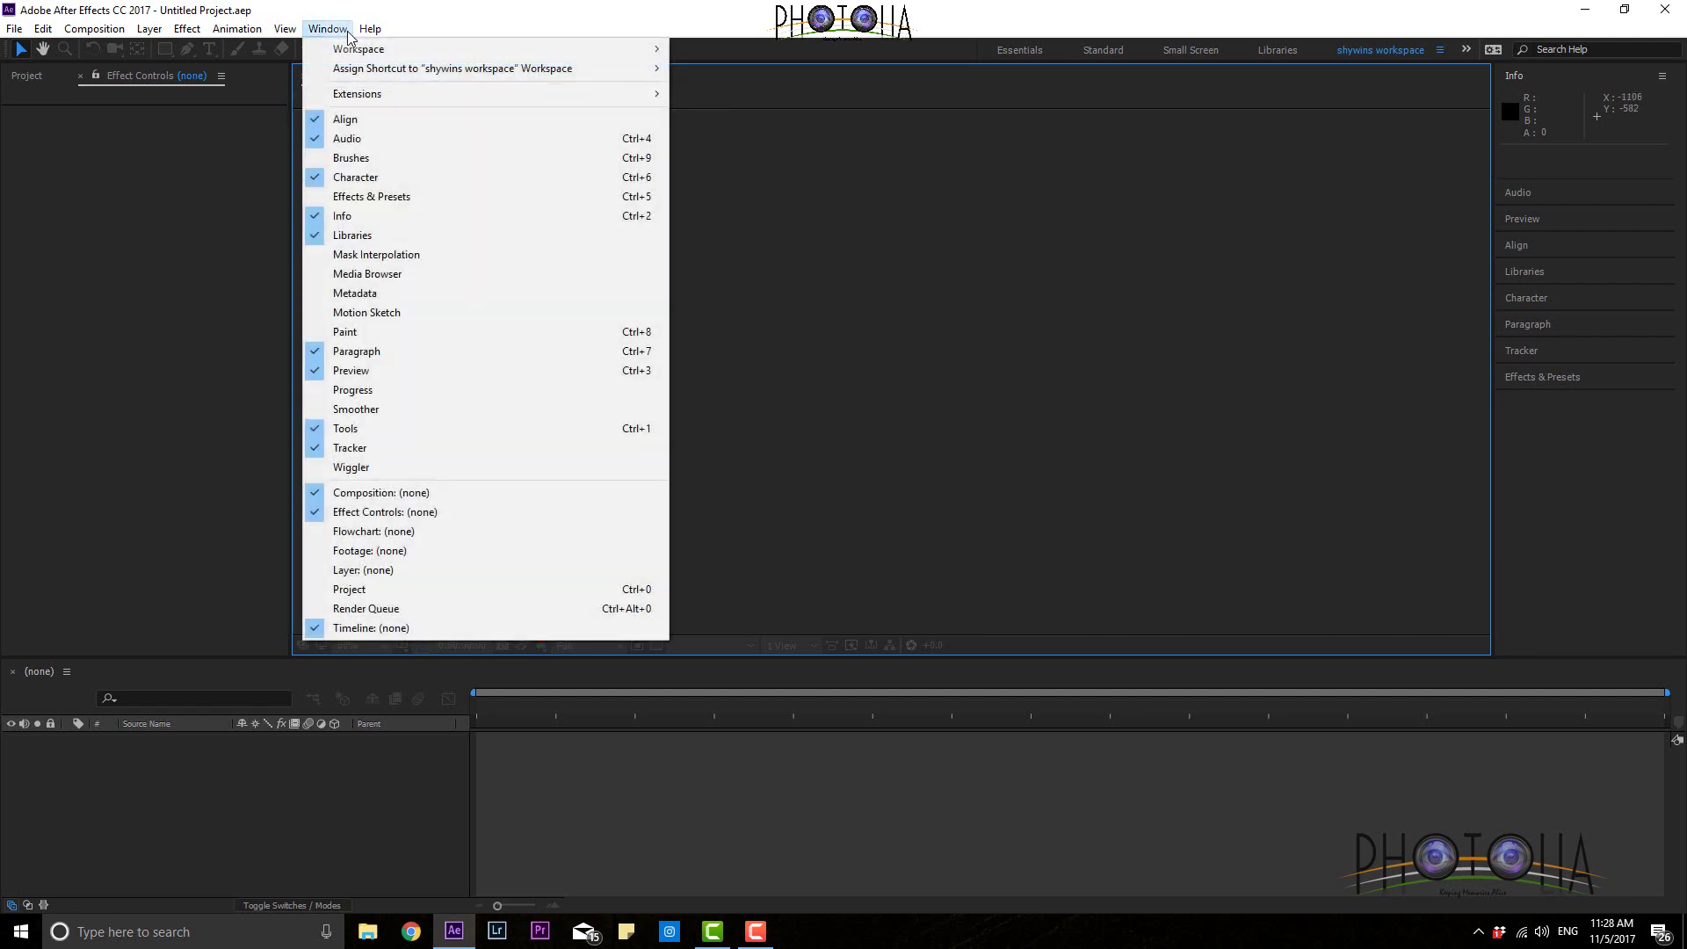
{"action": "mouse_move", "coordinate": [362, 54]}
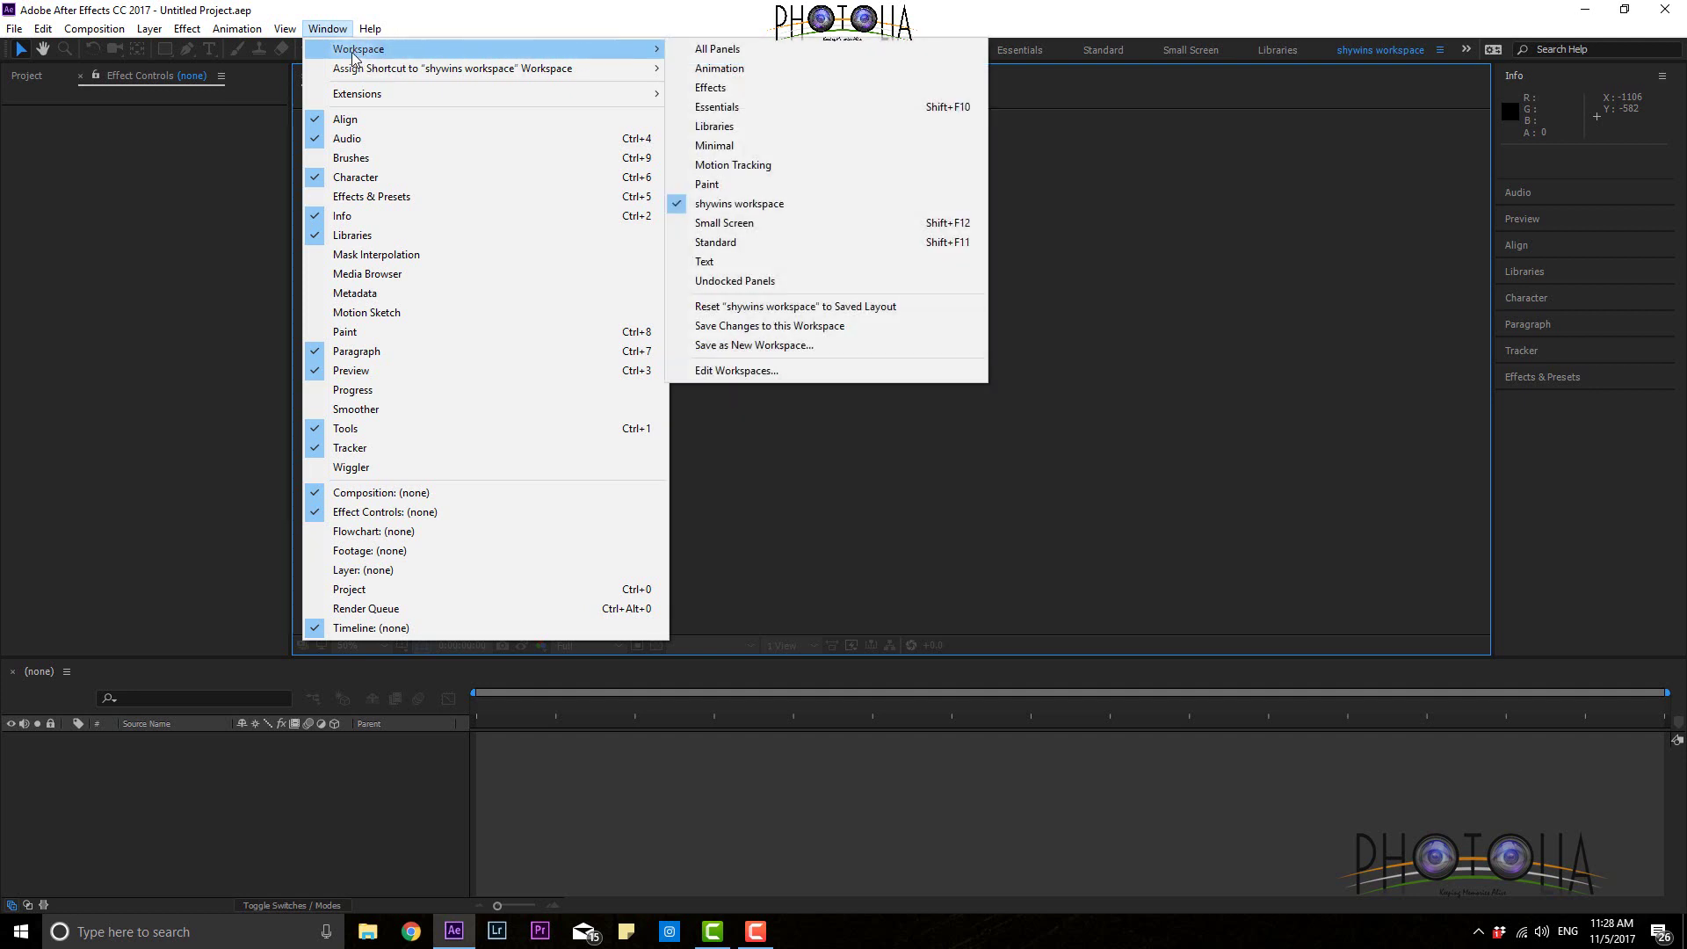
{"action": "mouse_move", "coordinate": [640, 51]}
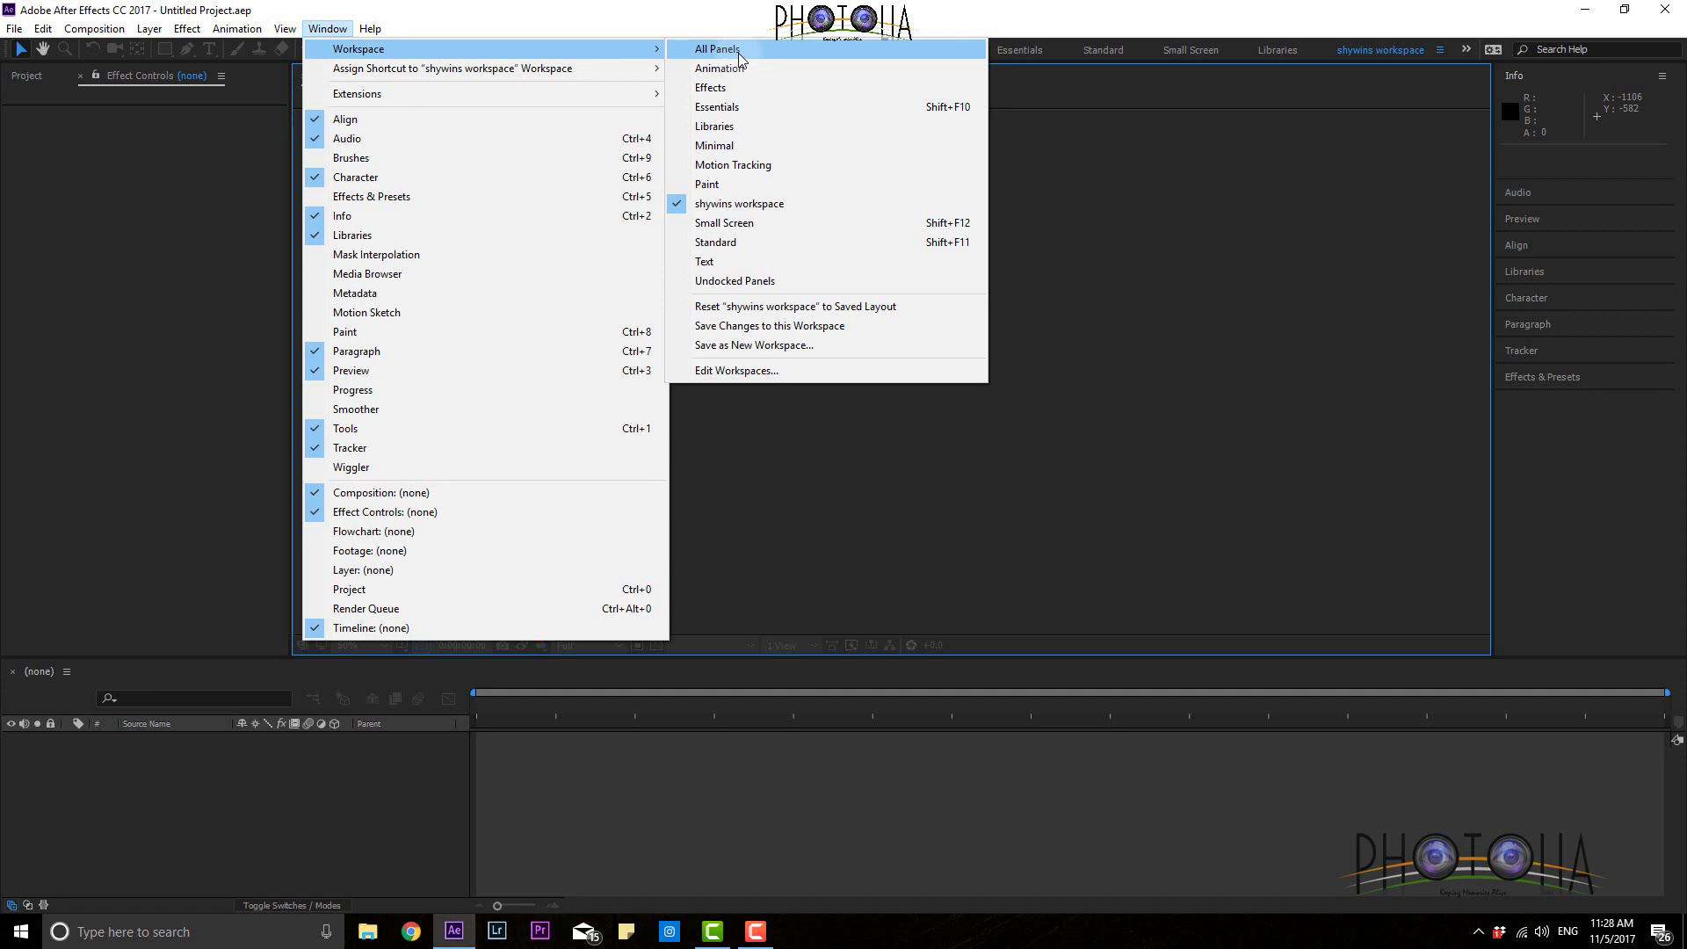
{"action": "left_click", "coordinate": [718, 49]}
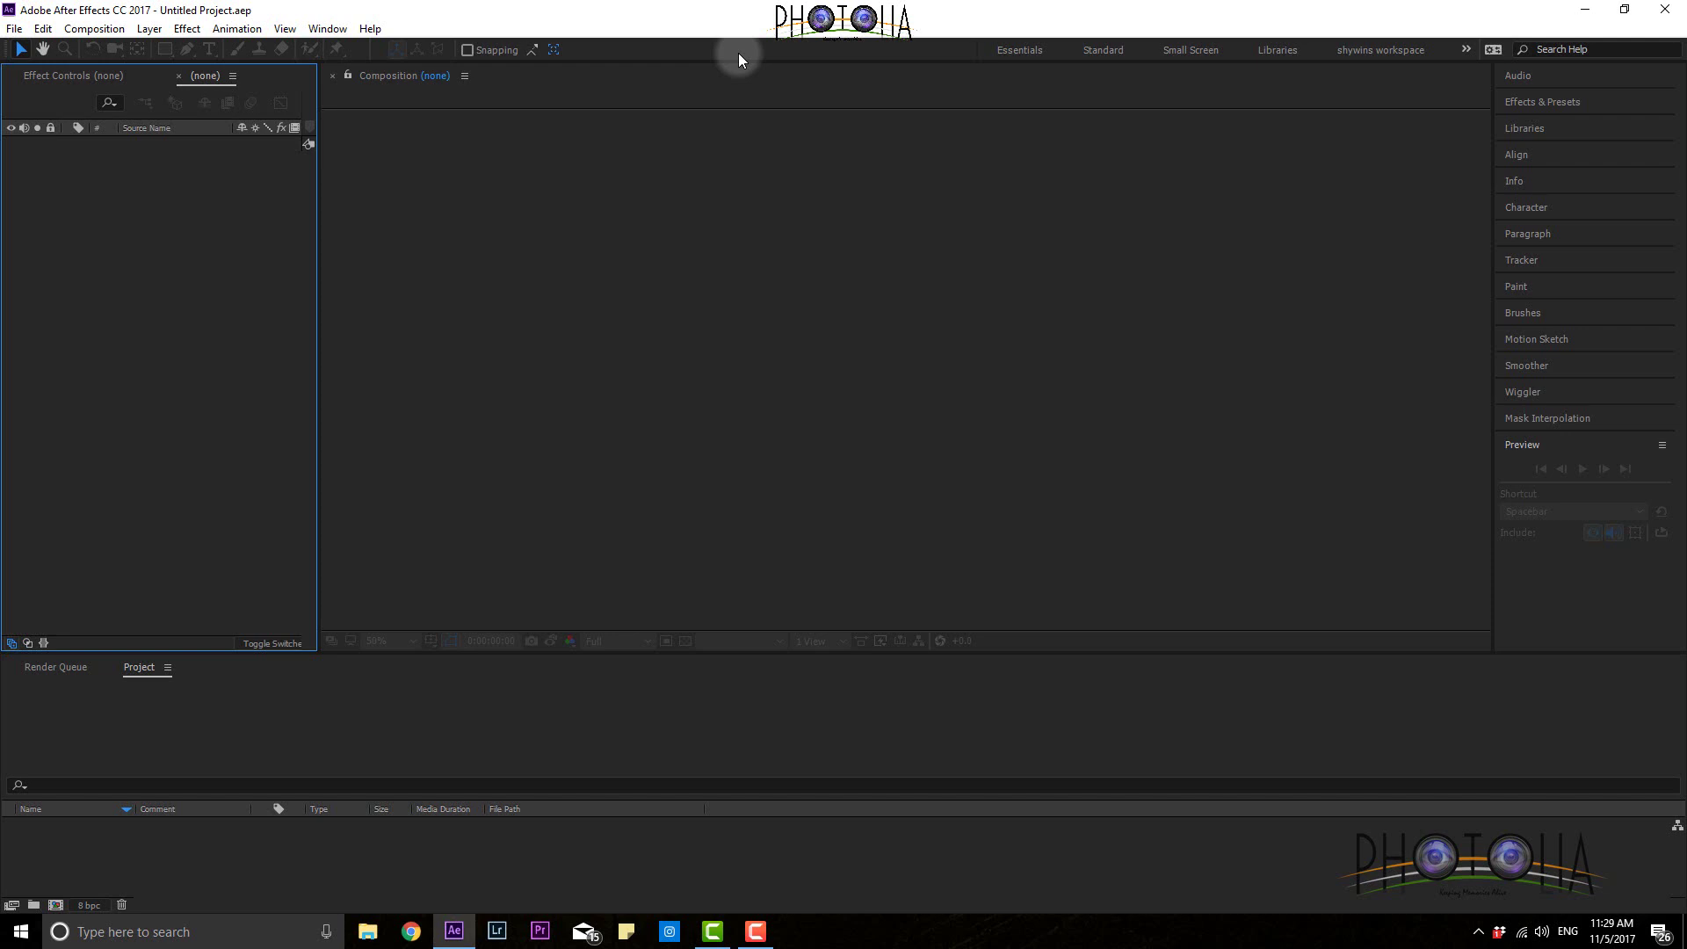
Step: Expand and collapse the Audio and Effects & Presets panels, then open the Window menu
{"action": "left_click", "coordinate": [1563, 77]}
{"action": "left_click", "coordinate": [1563, 78]}
{"action": "left_click", "coordinate": [1568, 104]}
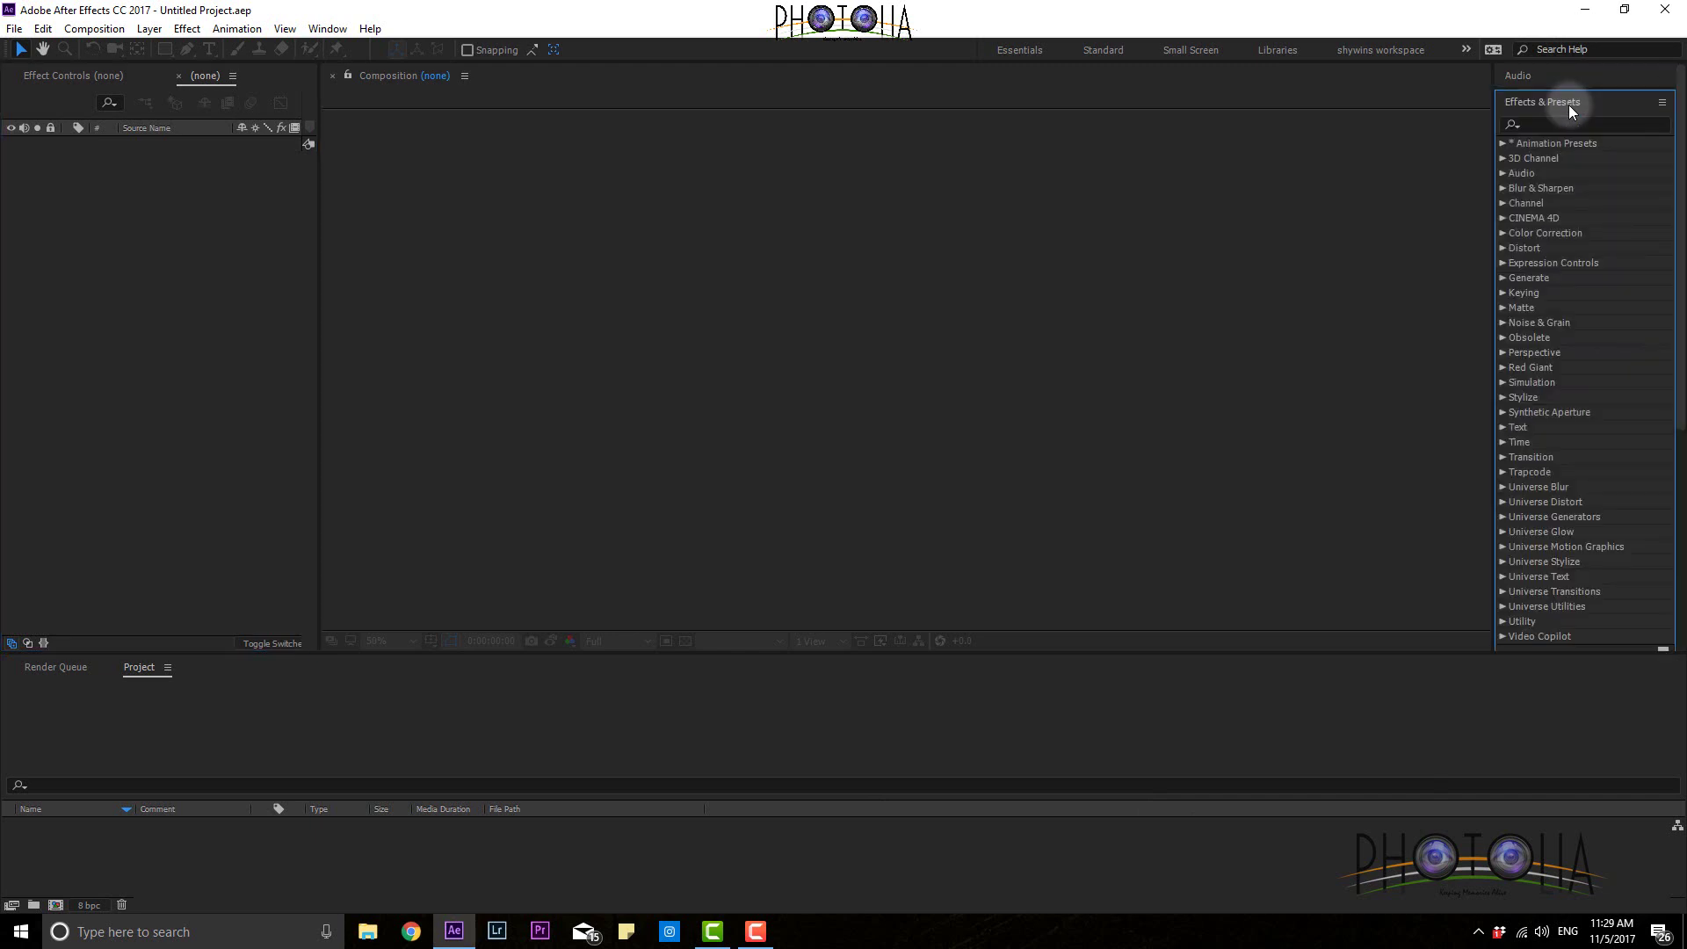
{"action": "left_click", "coordinate": [1573, 104]}
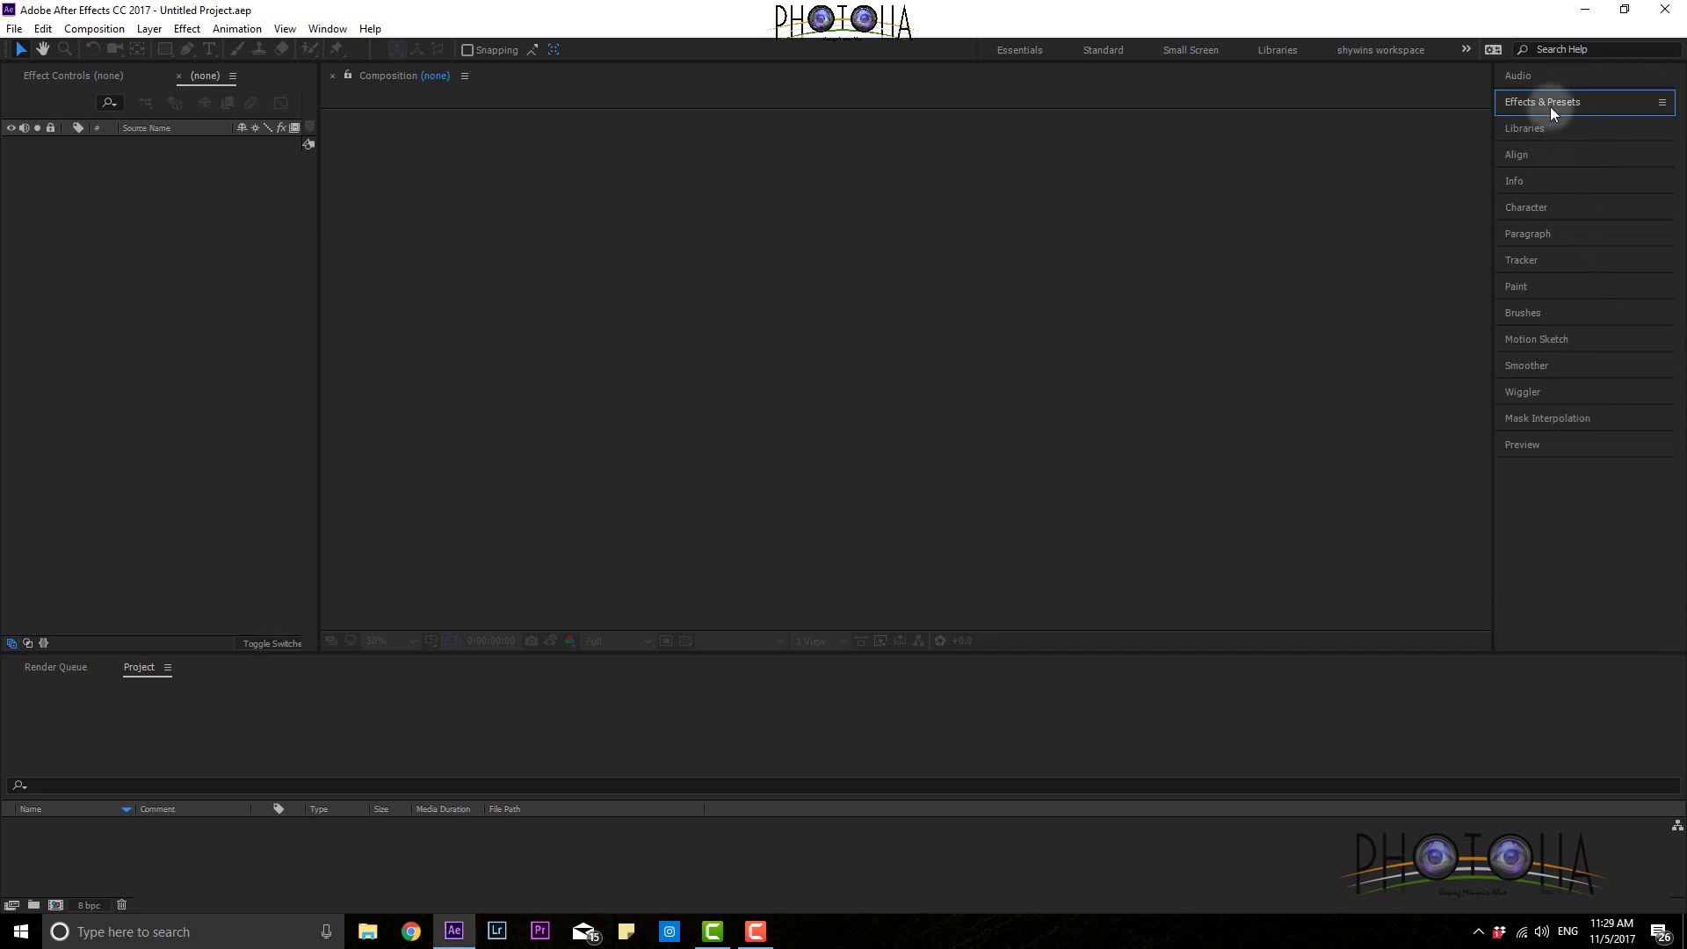
{"action": "left_click", "coordinate": [332, 30]}
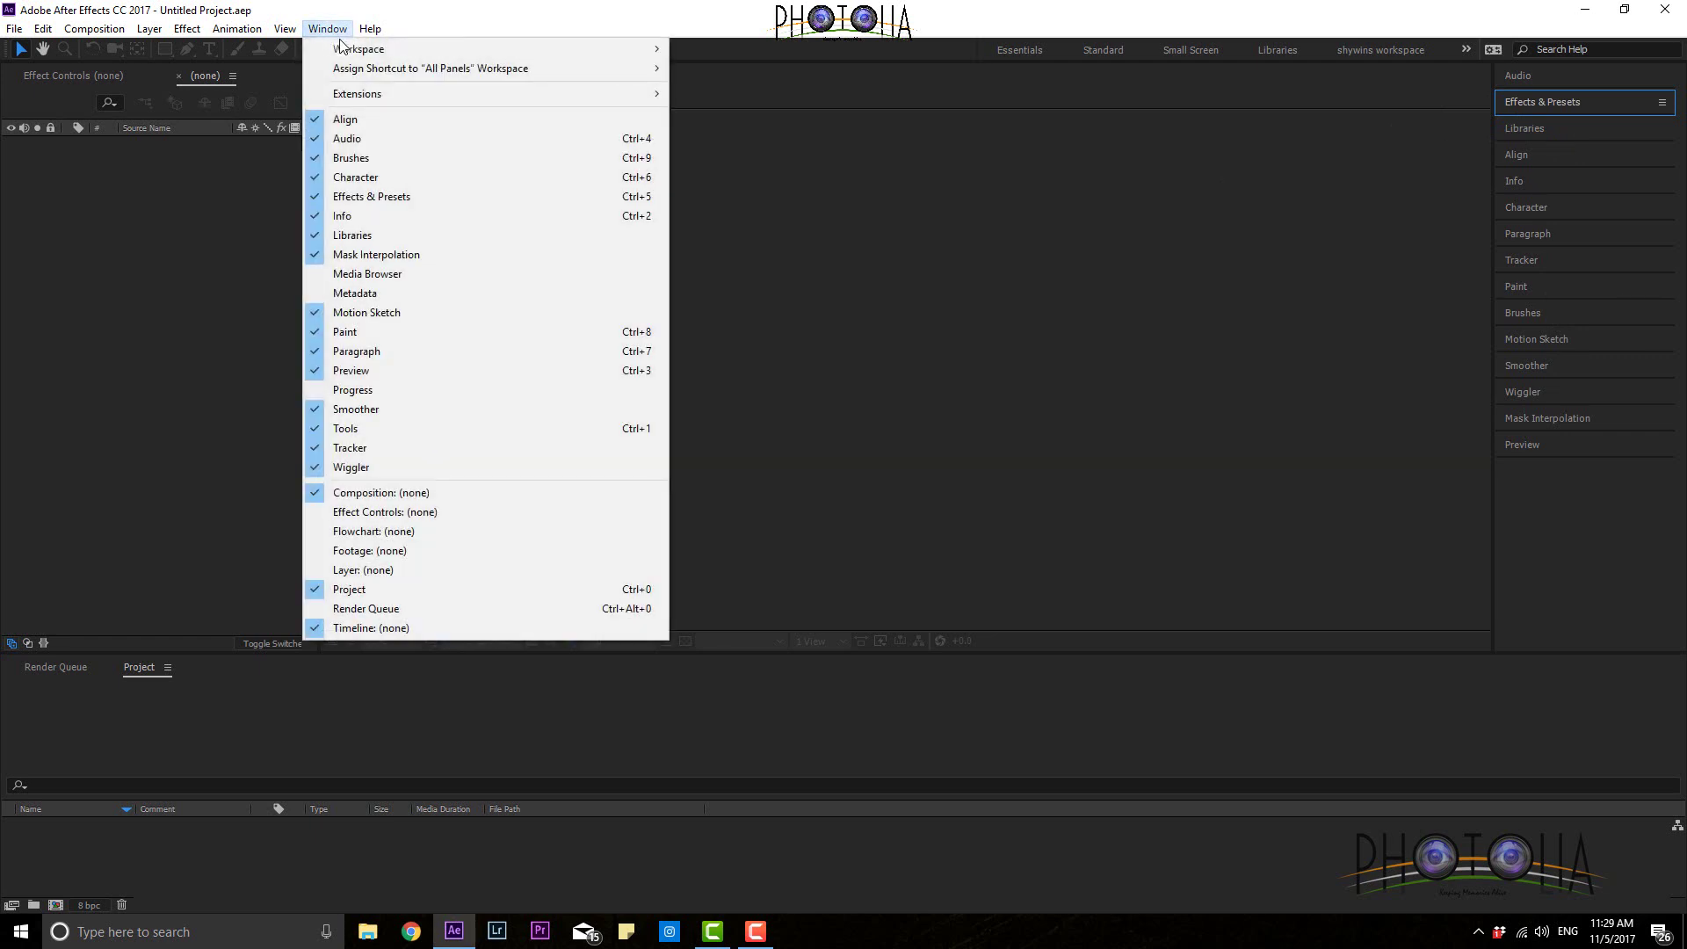
Step: Switch to the Motion Tracking workspace and collapse the Tracker panel to its title
{"action": "mouse_move", "coordinate": [450, 52]}
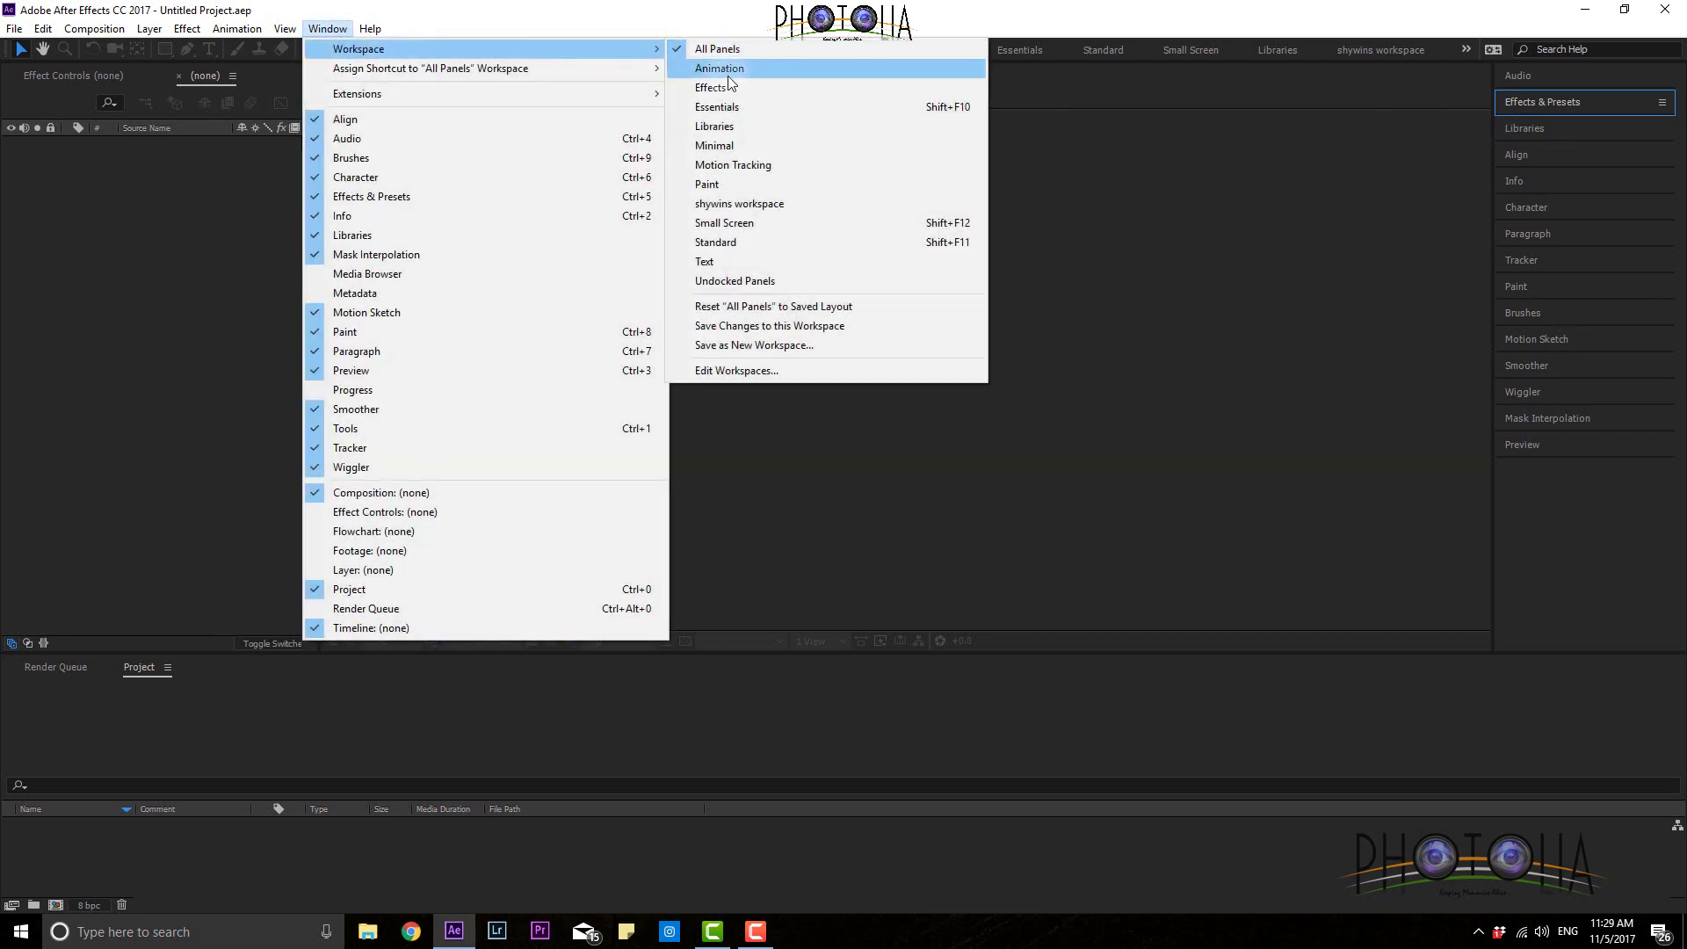
{"action": "left_click", "coordinate": [733, 166]}
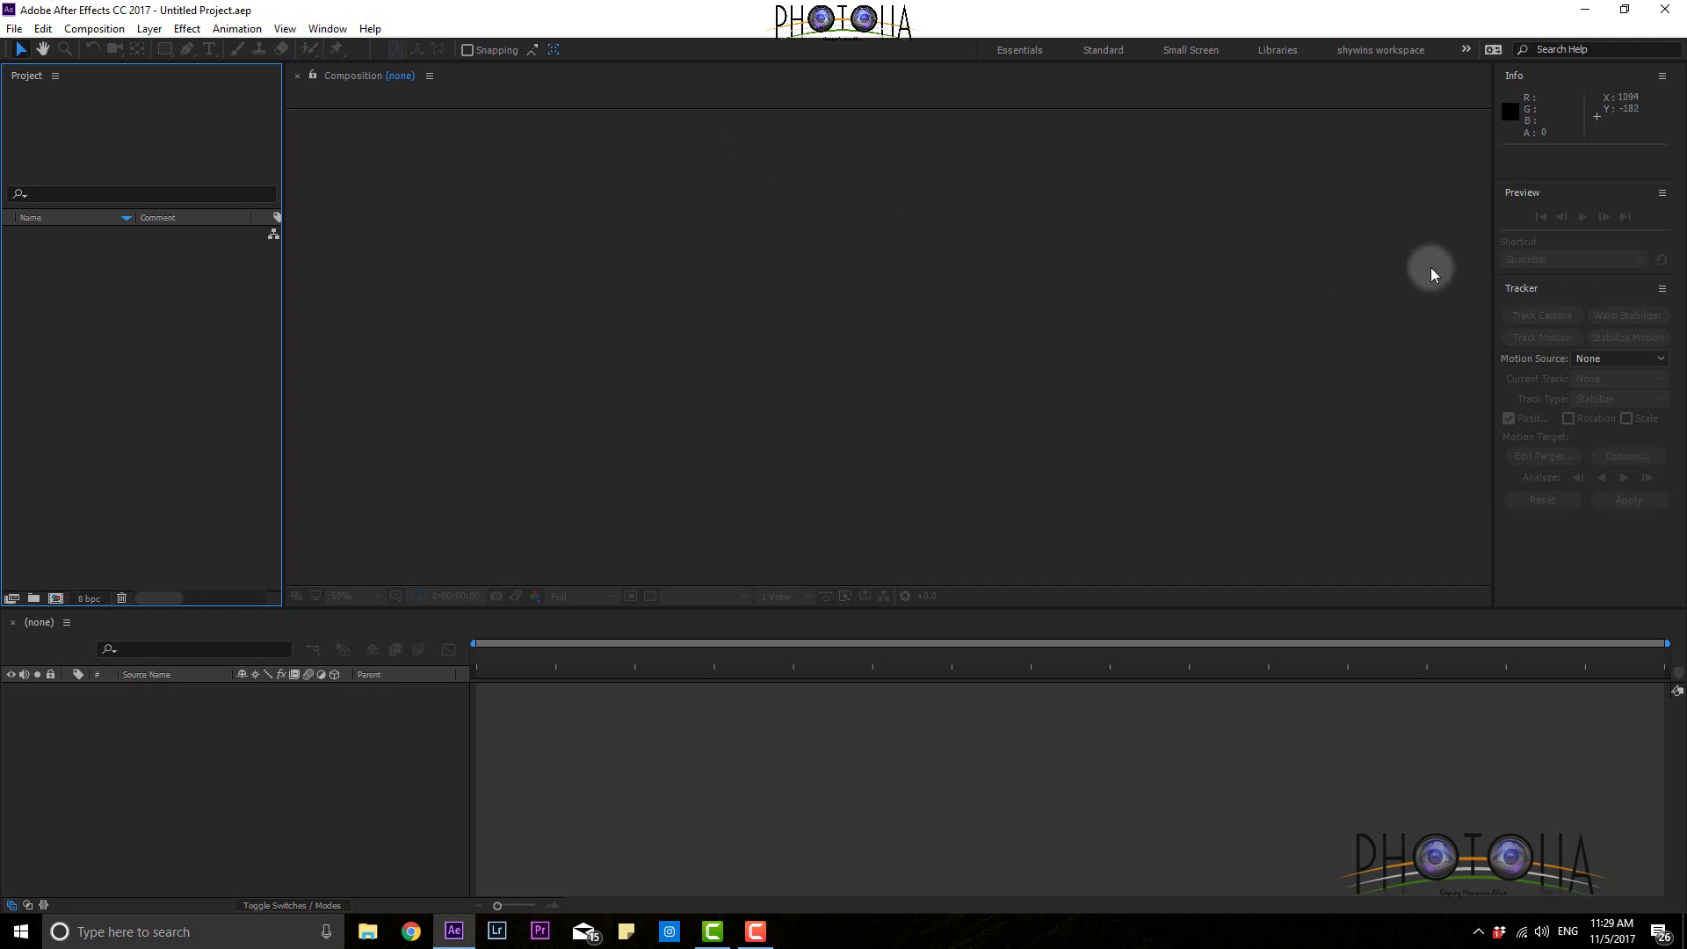
{"action": "left_click", "coordinate": [1550, 300]}
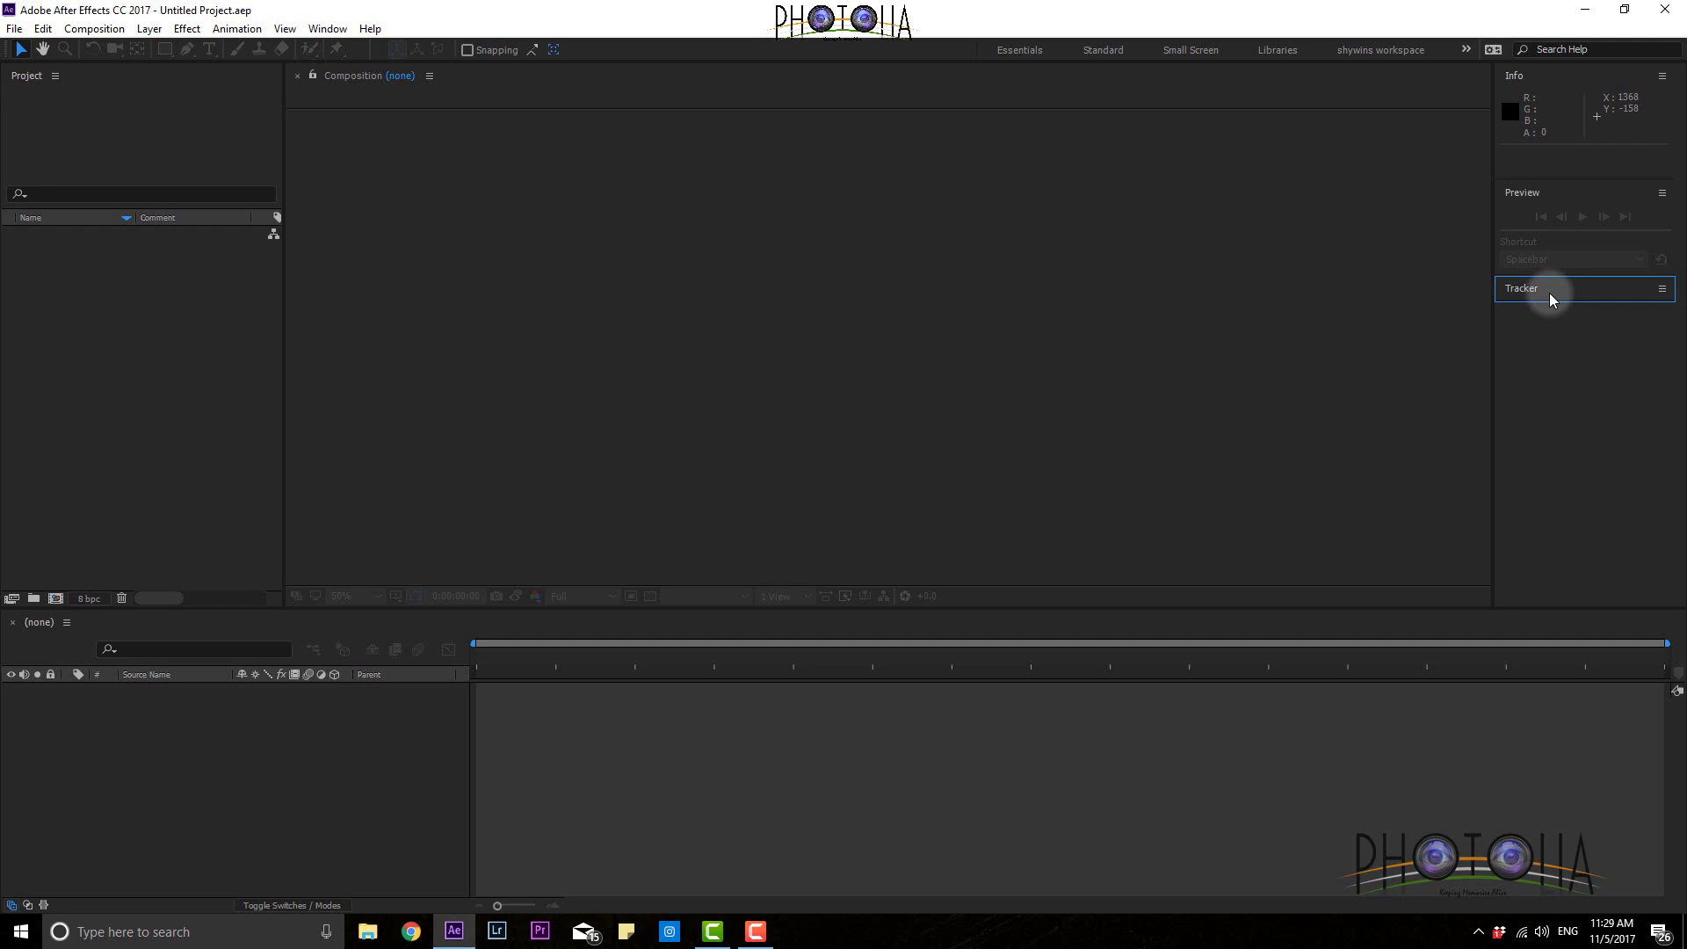
Step: Return to the All Panels workspace and collapse Effects & Presets
{"action": "left_click", "coordinate": [332, 29]}
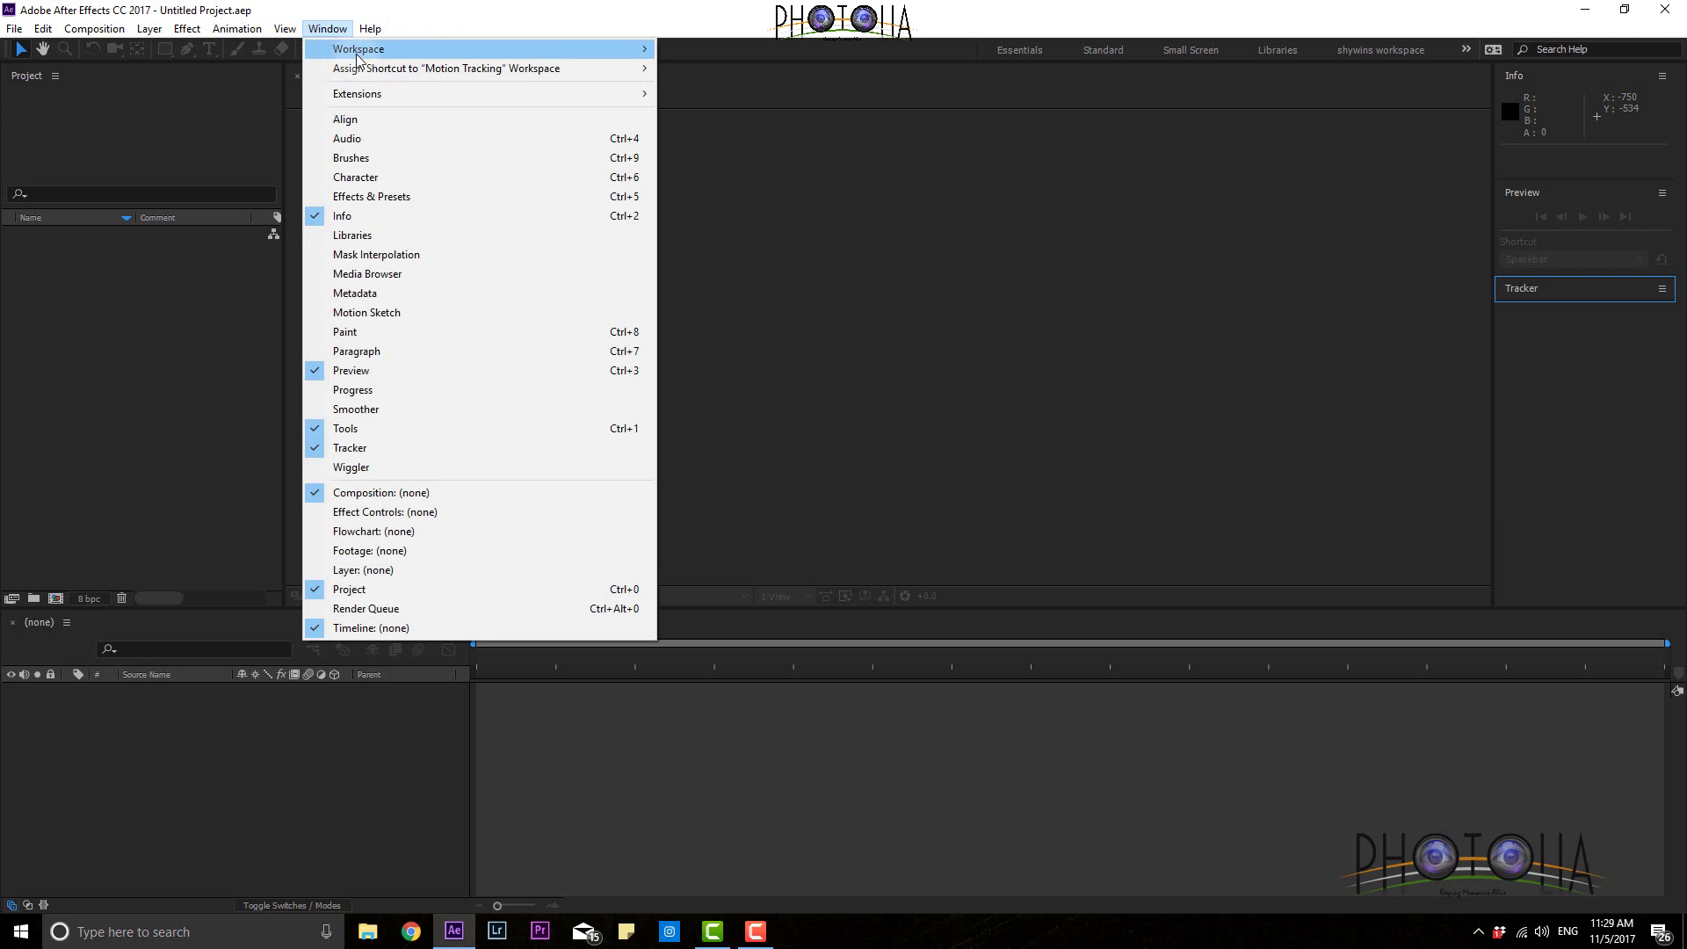
{"action": "left_click", "coordinate": [694, 88]}
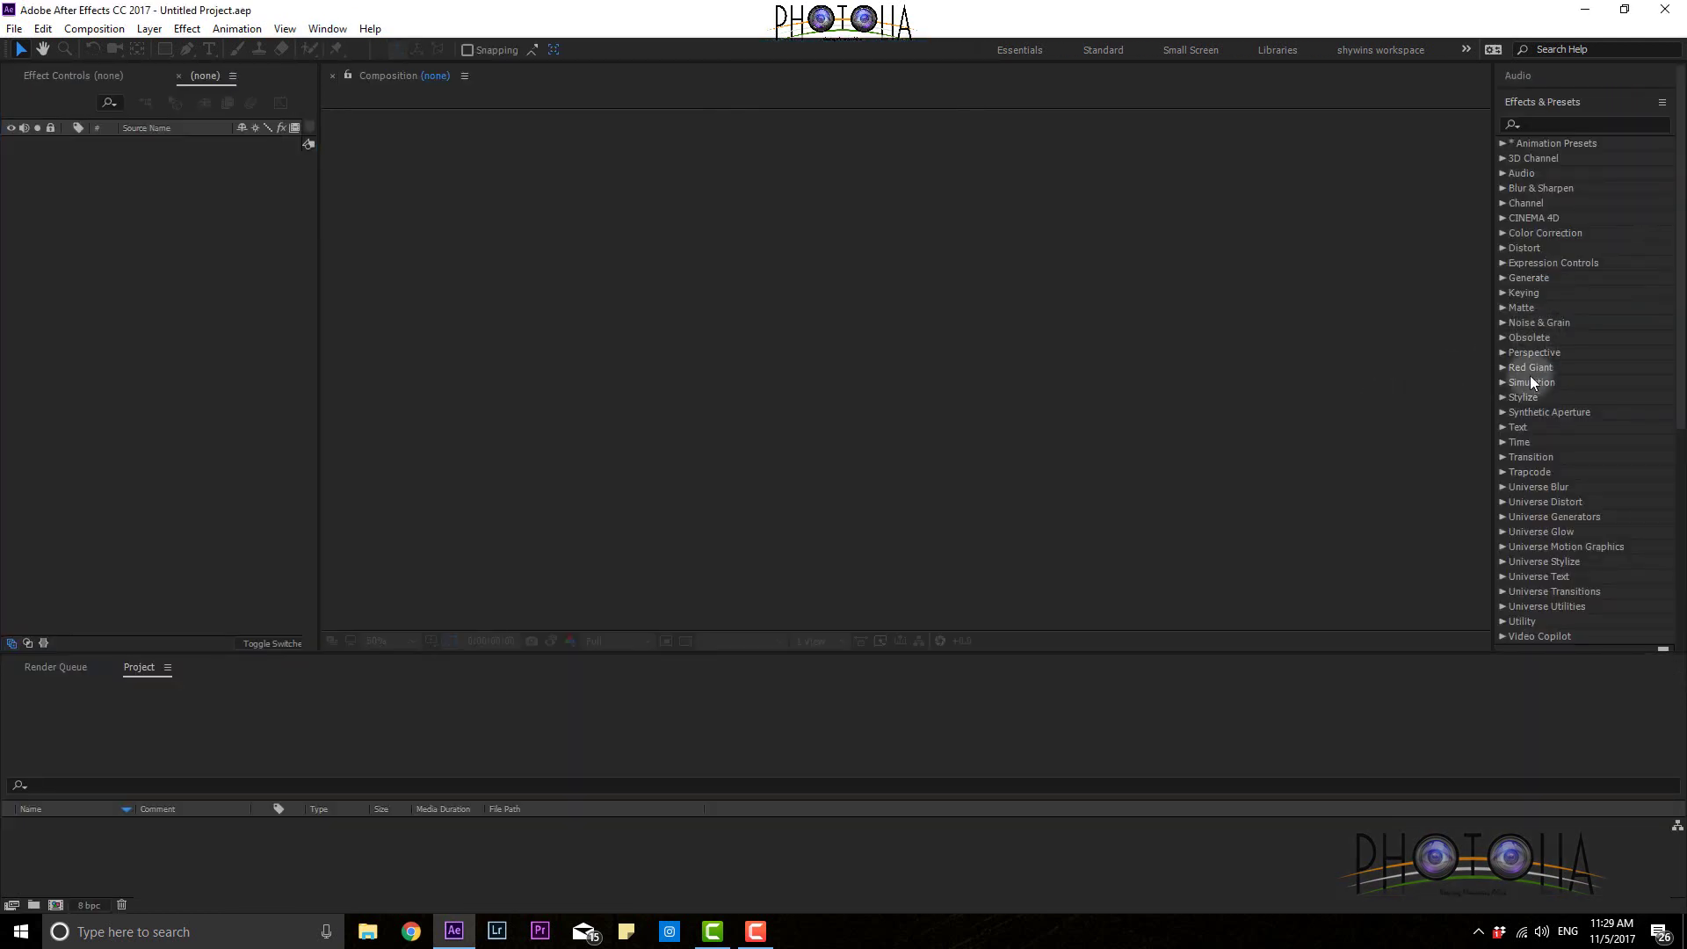
{"action": "left_click", "coordinate": [1573, 104]}
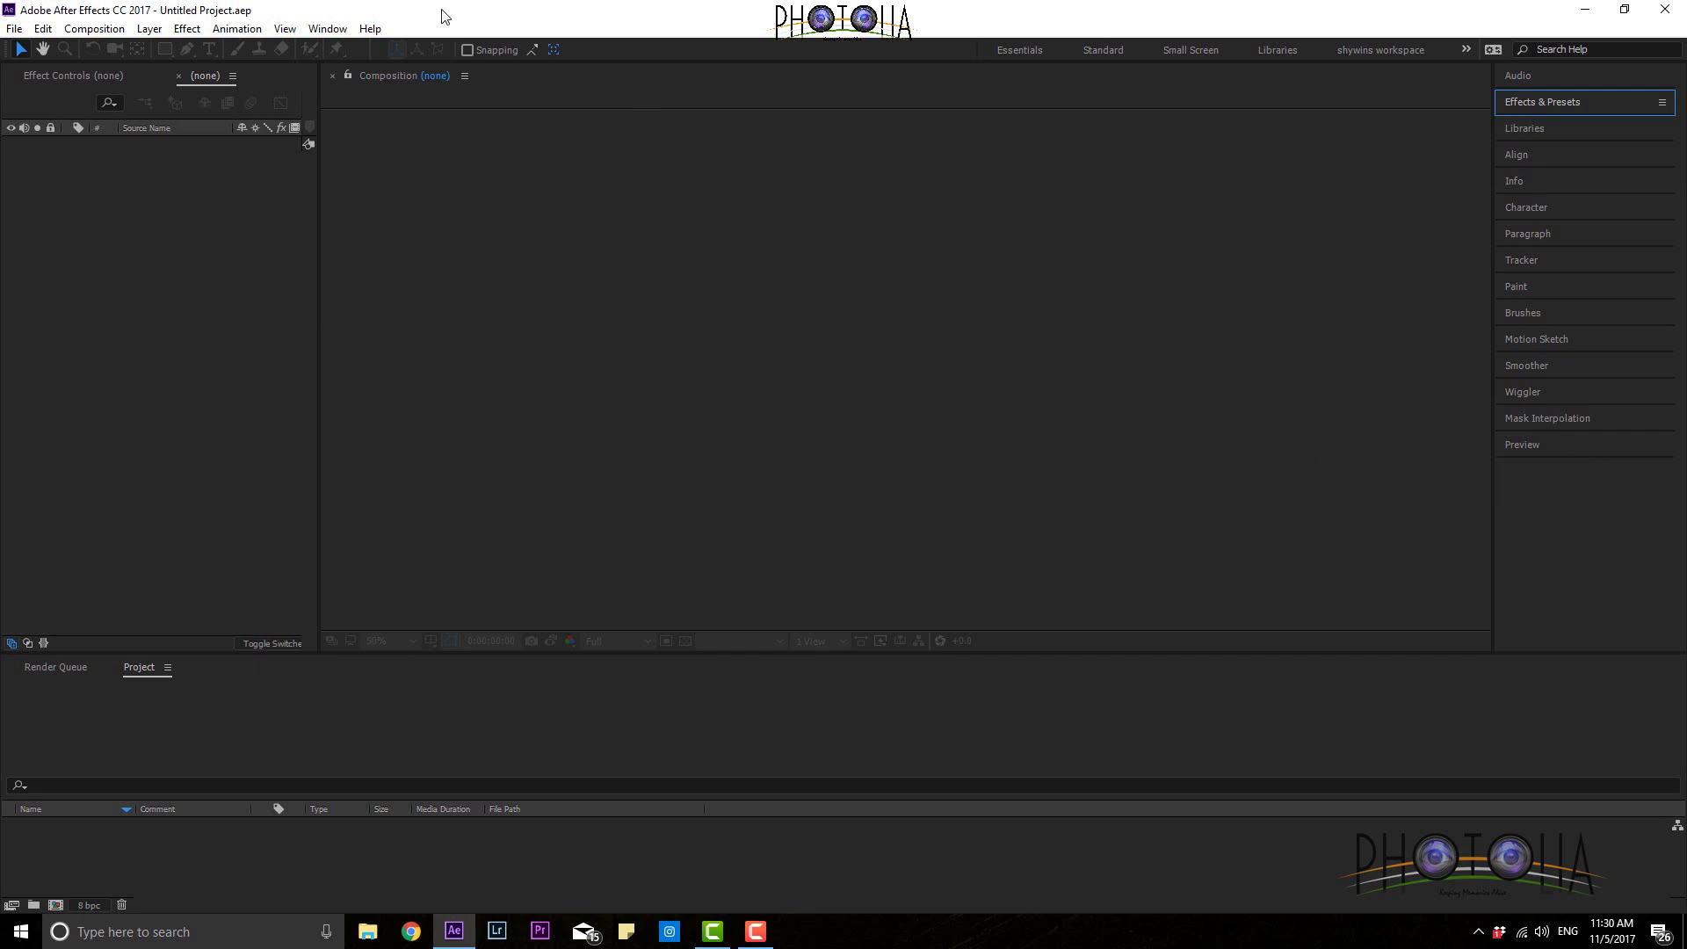
Step: Reapply the All Panels workspace layout
{"action": "left_click", "coordinate": [327, 28]}
{"action": "mouse_move", "coordinate": [420, 49]}
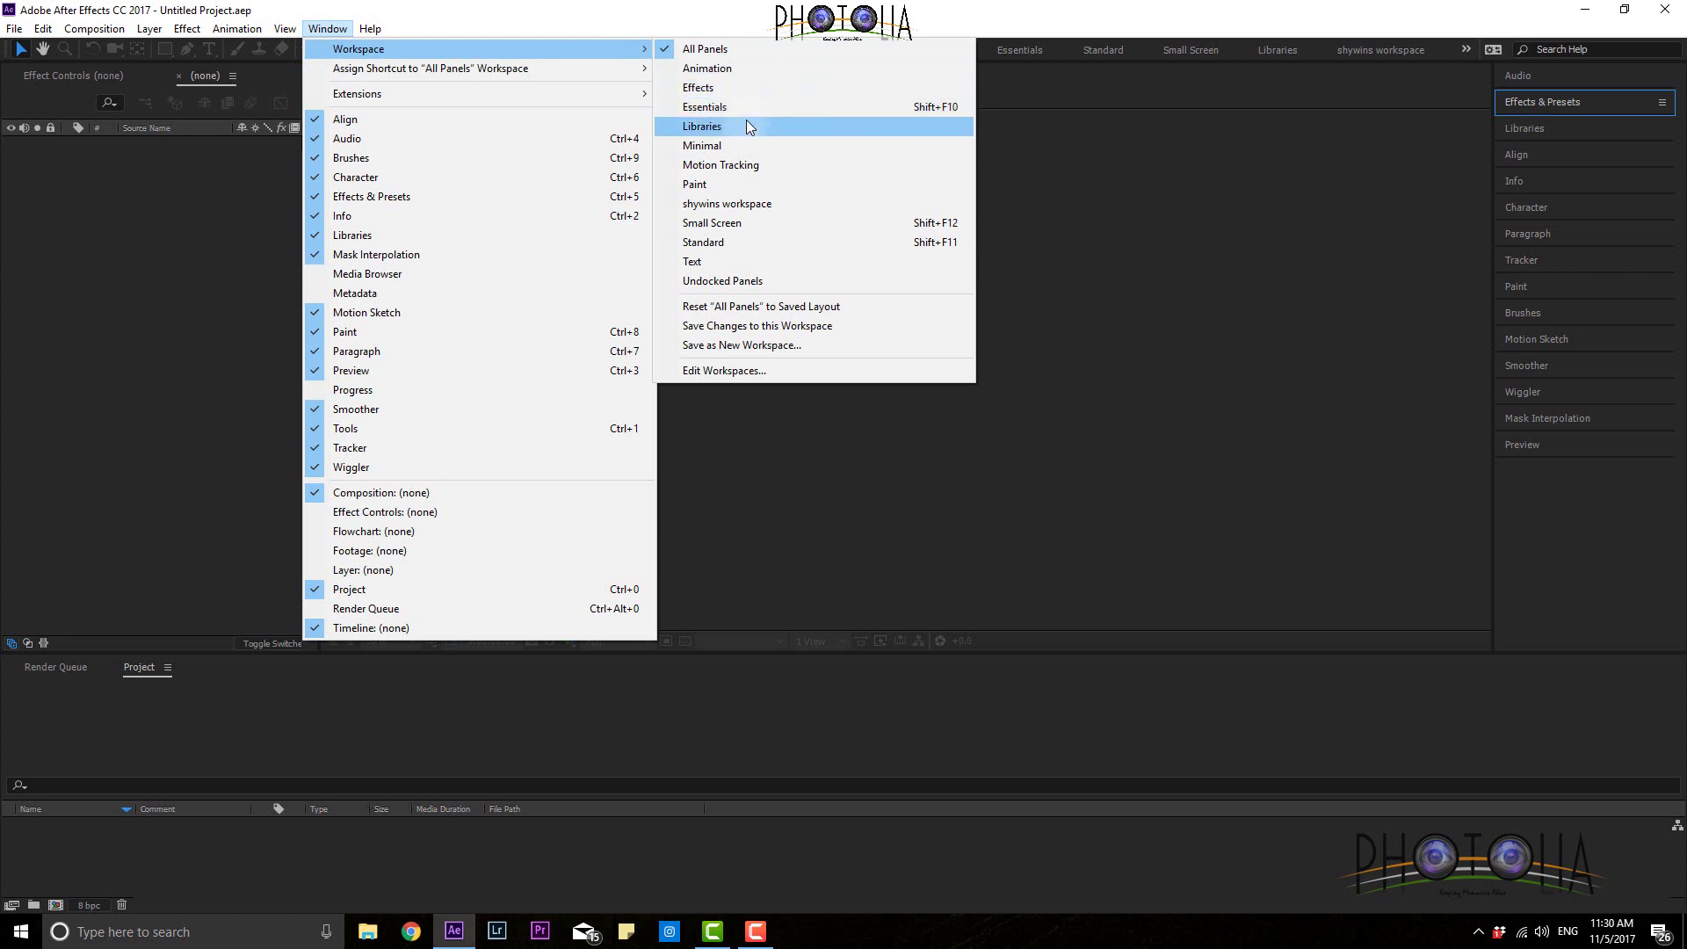
{"action": "left_click", "coordinate": [738, 49]}
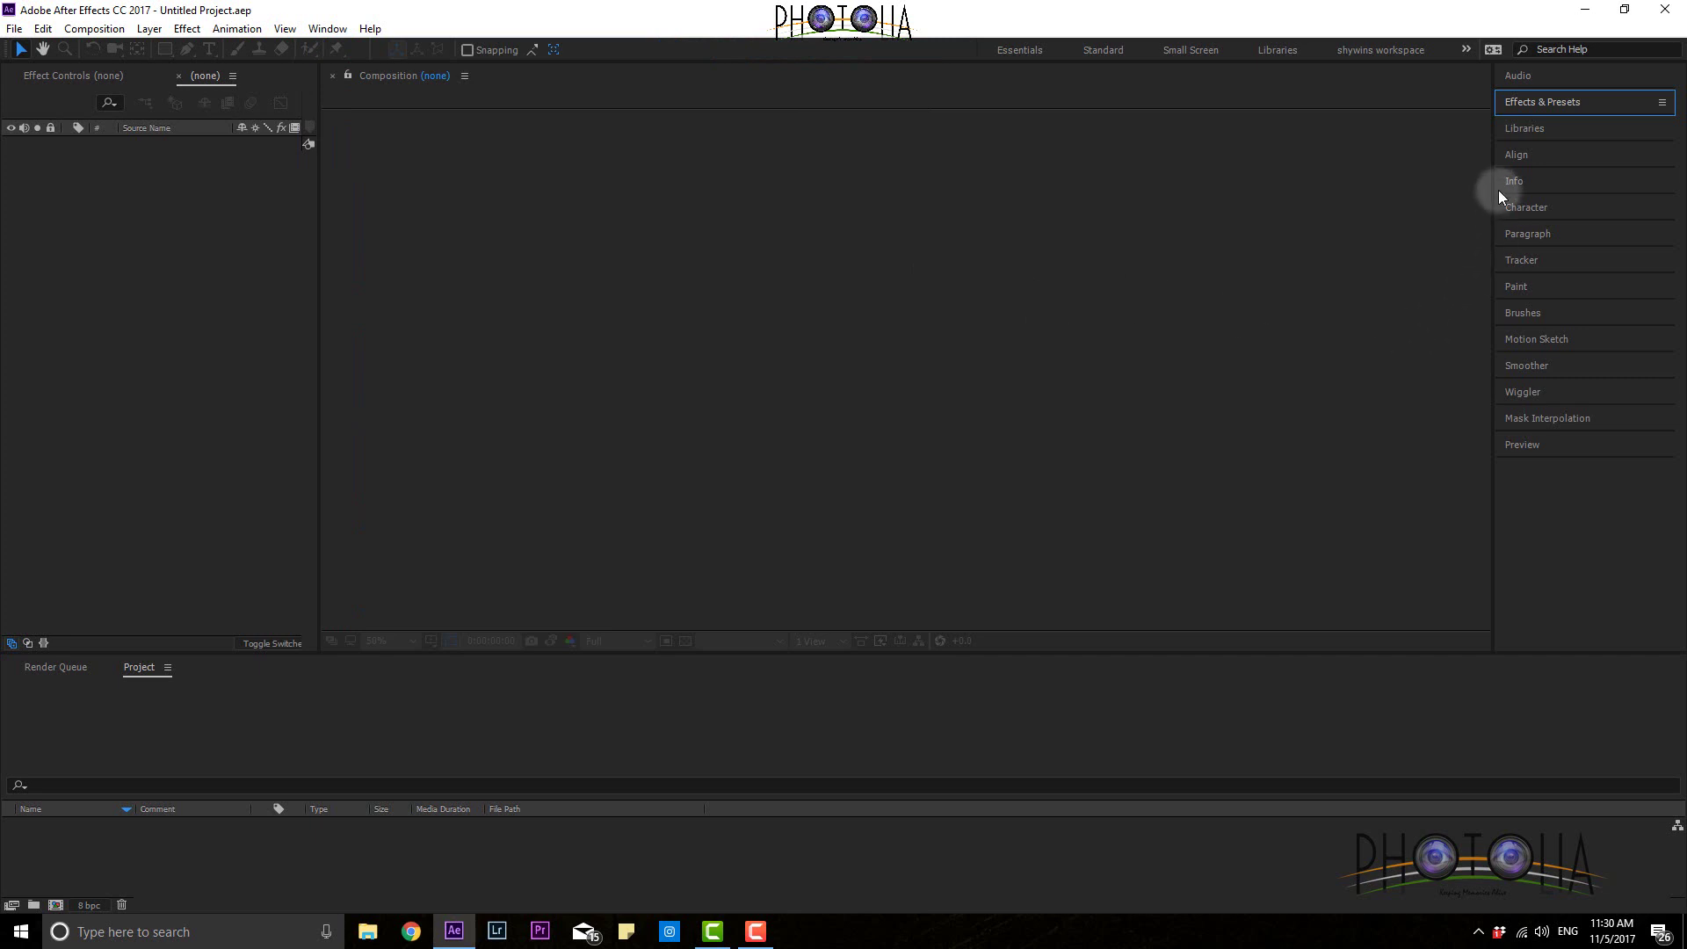
Step: Dock the Effect Controls panel beneath Preview in the right-hand stack
{"action": "left_click", "coordinate": [81, 79]}
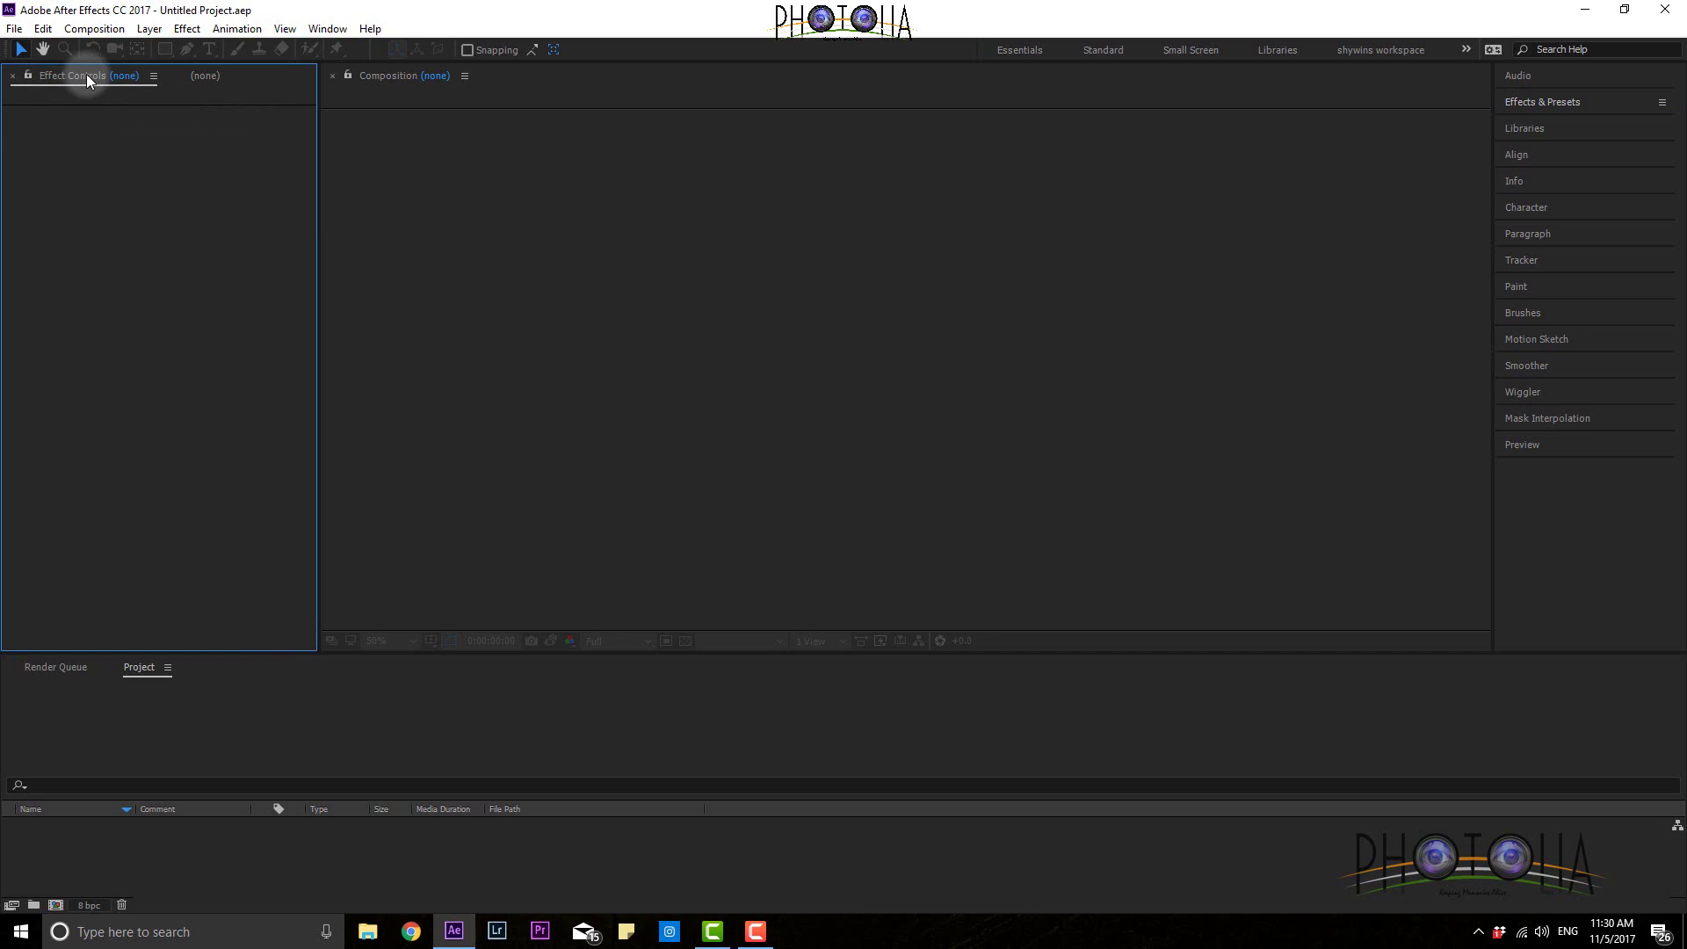
{"action": "left_click", "coordinate": [647, 307]}
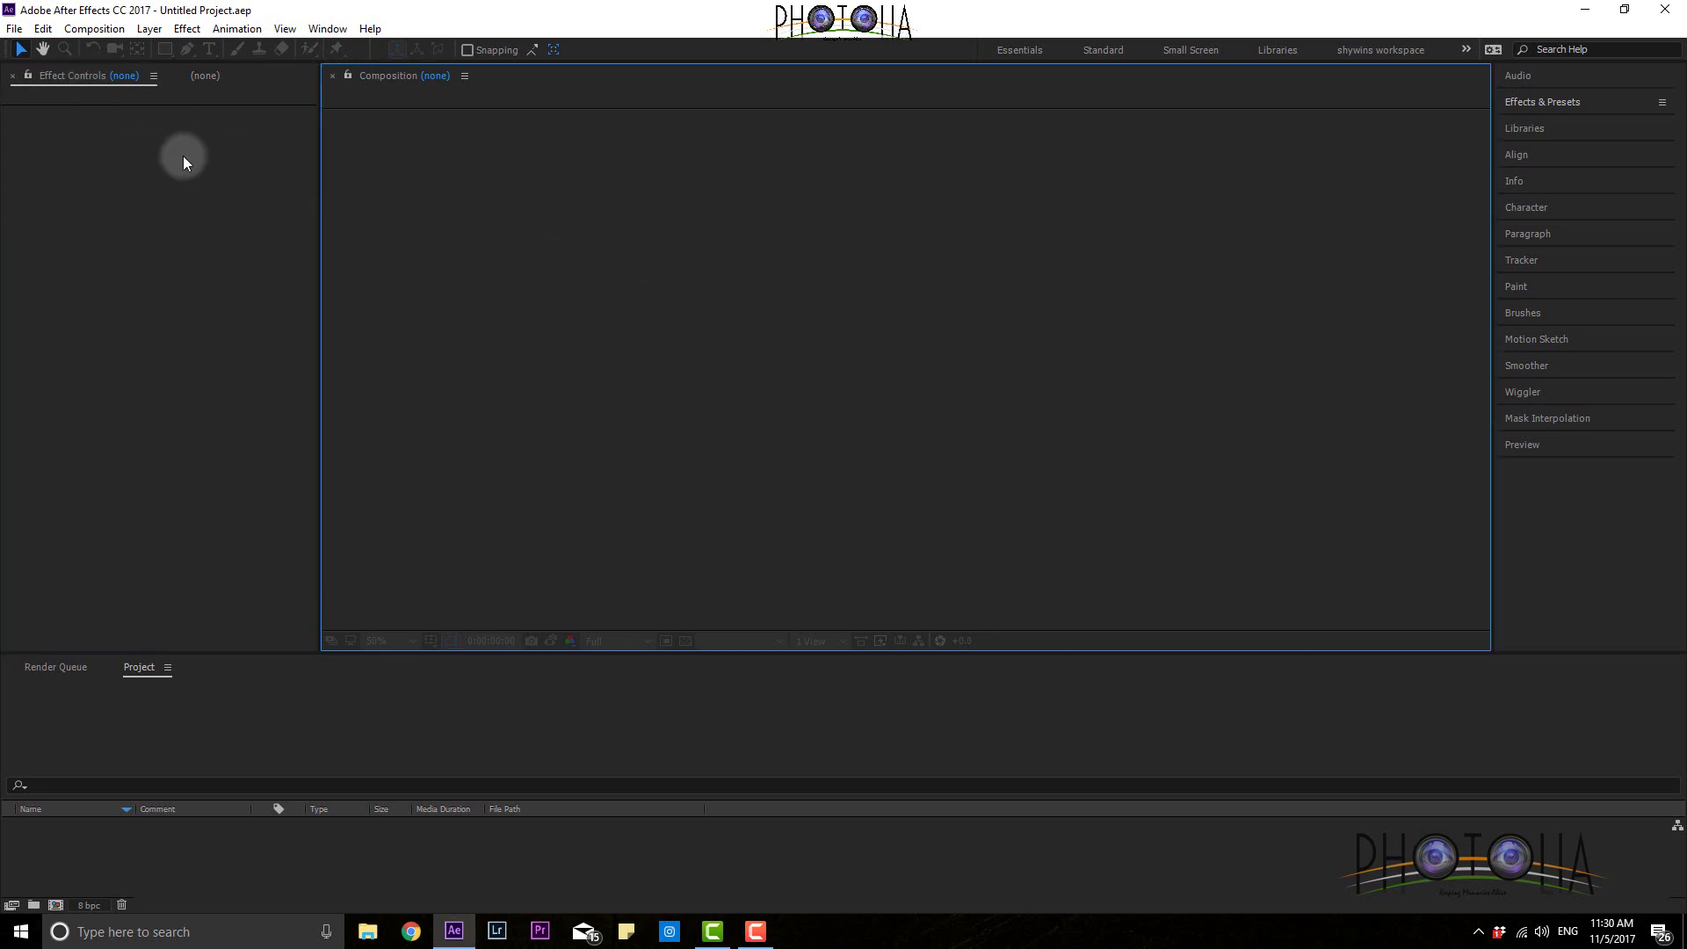
{"action": "left_click_drag", "start_coordinate": [78, 77], "coordinate": [1581, 545]}
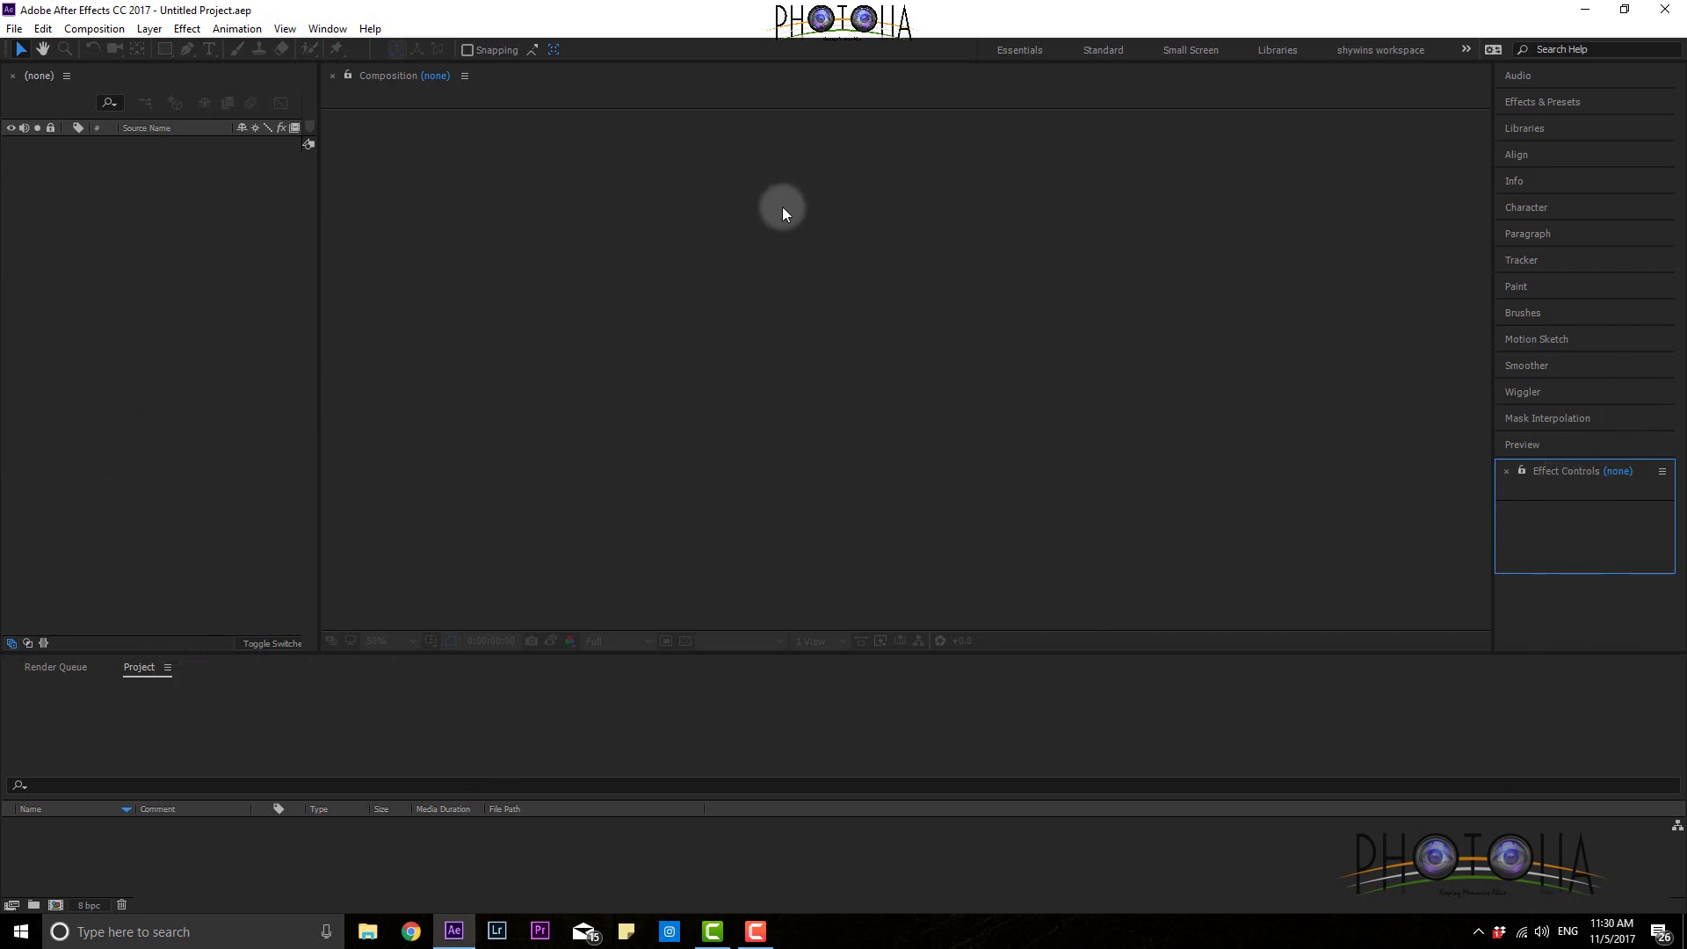
{"action": "left_click", "coordinate": [321, 32]}
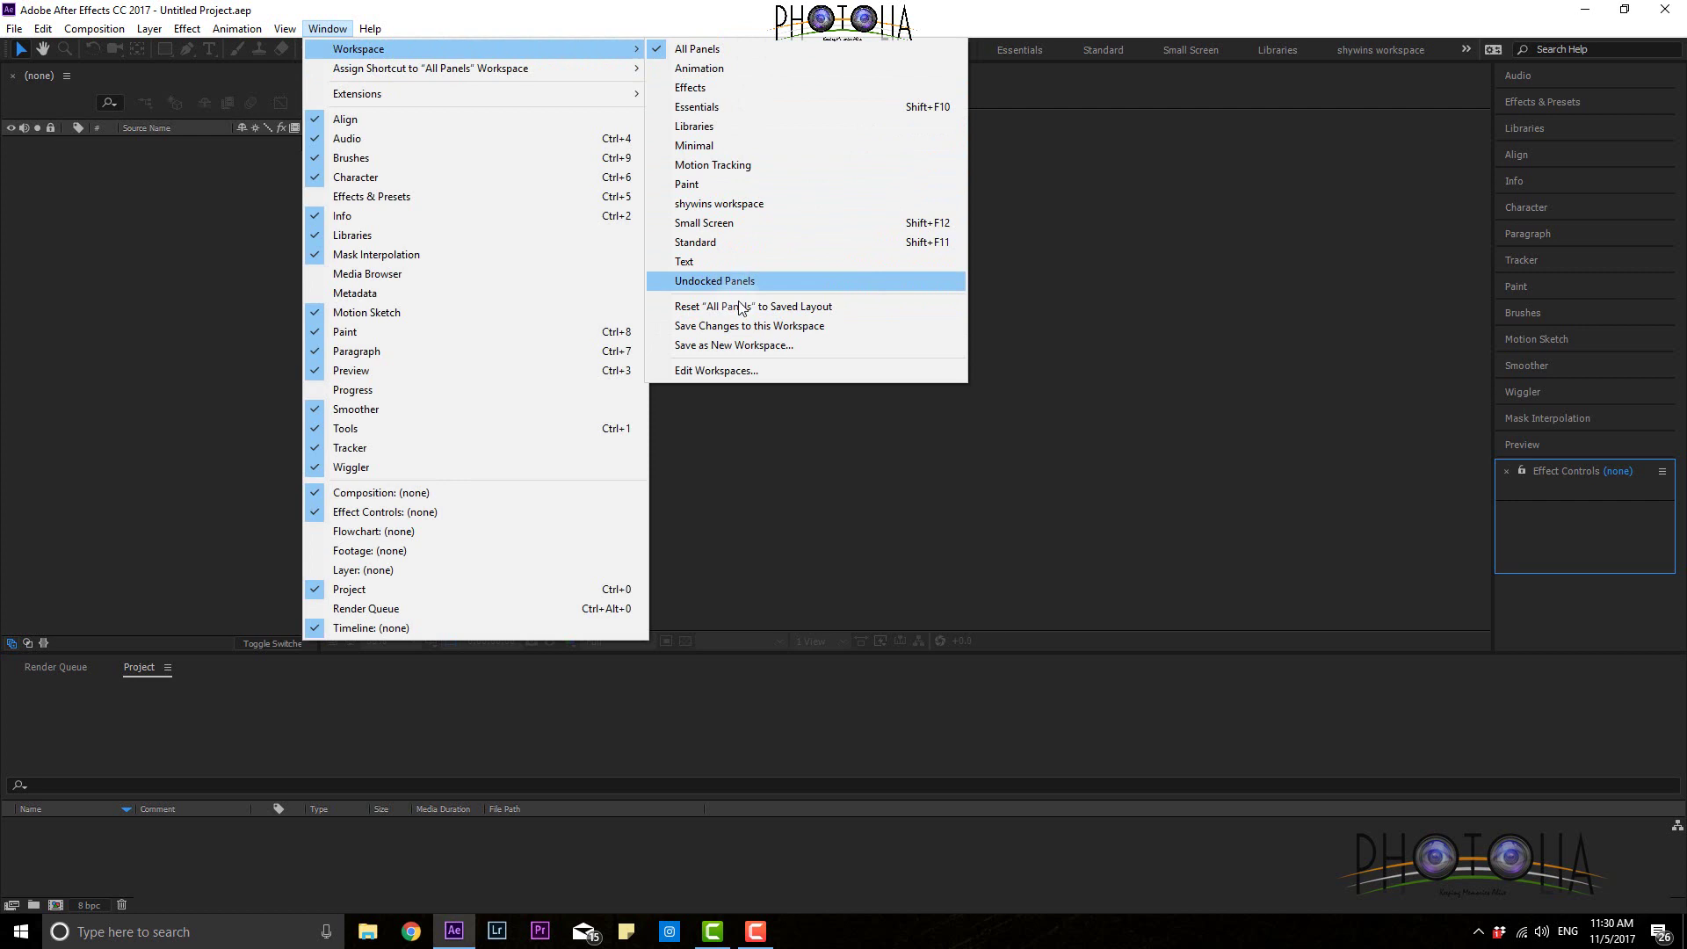
Step: Use Save as New Workspace to store the current layout under the name 'shywin'
{"action": "left_click", "coordinate": [748, 345]}
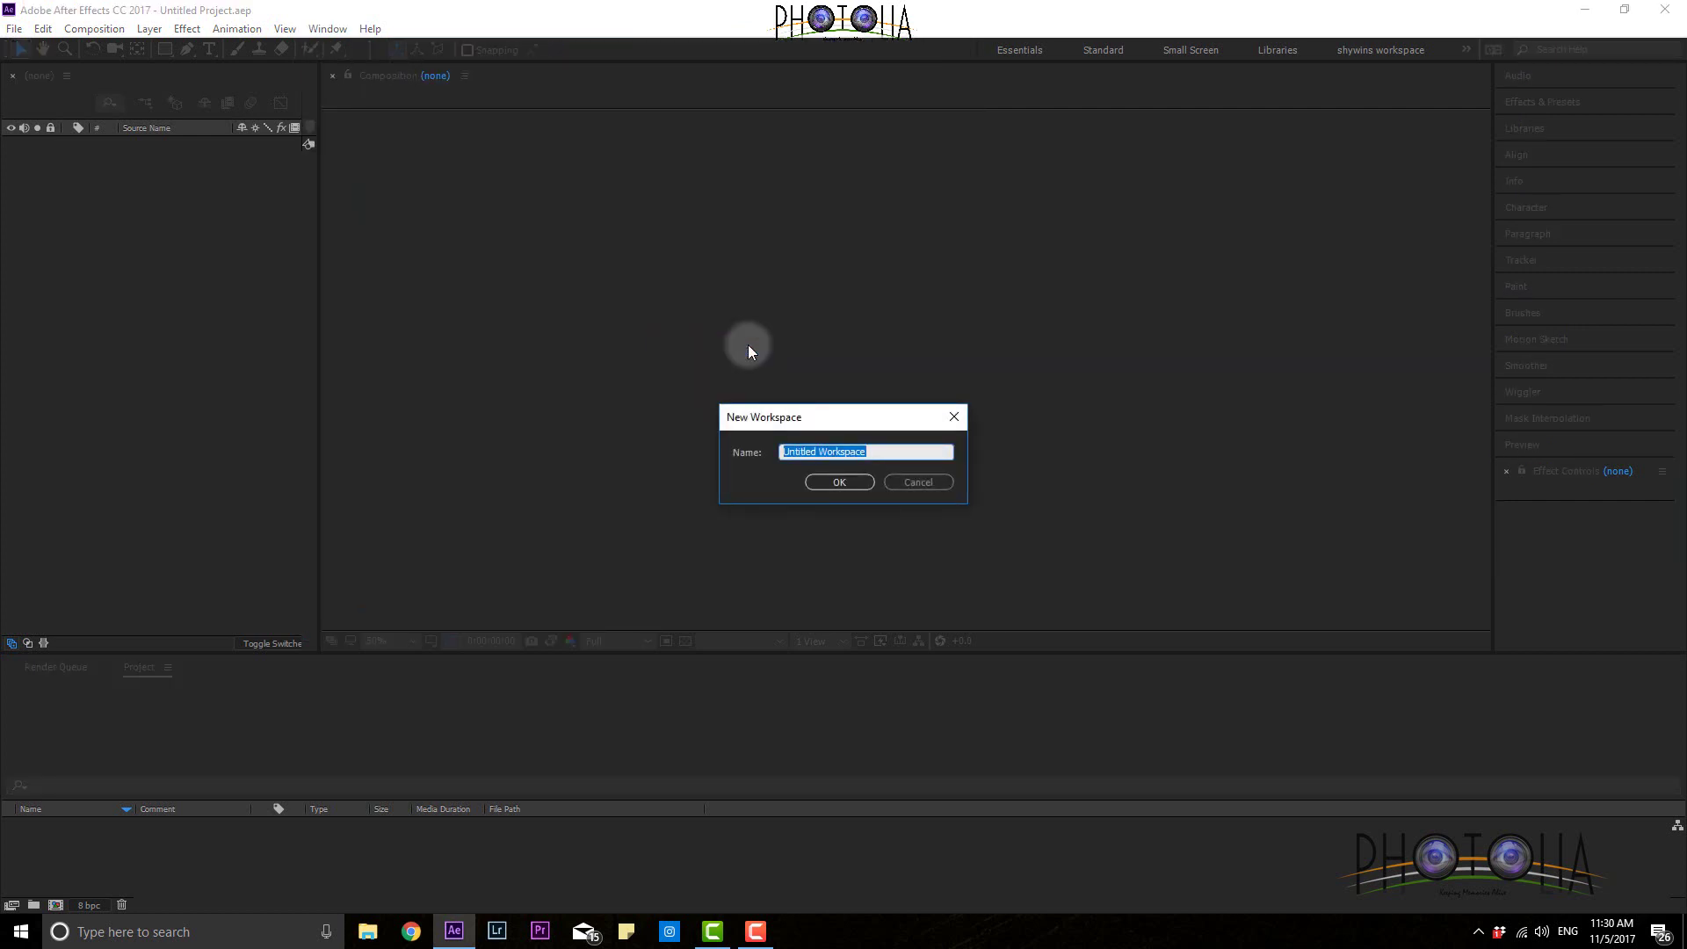
{"action": "key", "text": "BackSpace"}
{"action": "key", "text": "BackSpace"}
{"action": "type", "text": "shywin"}
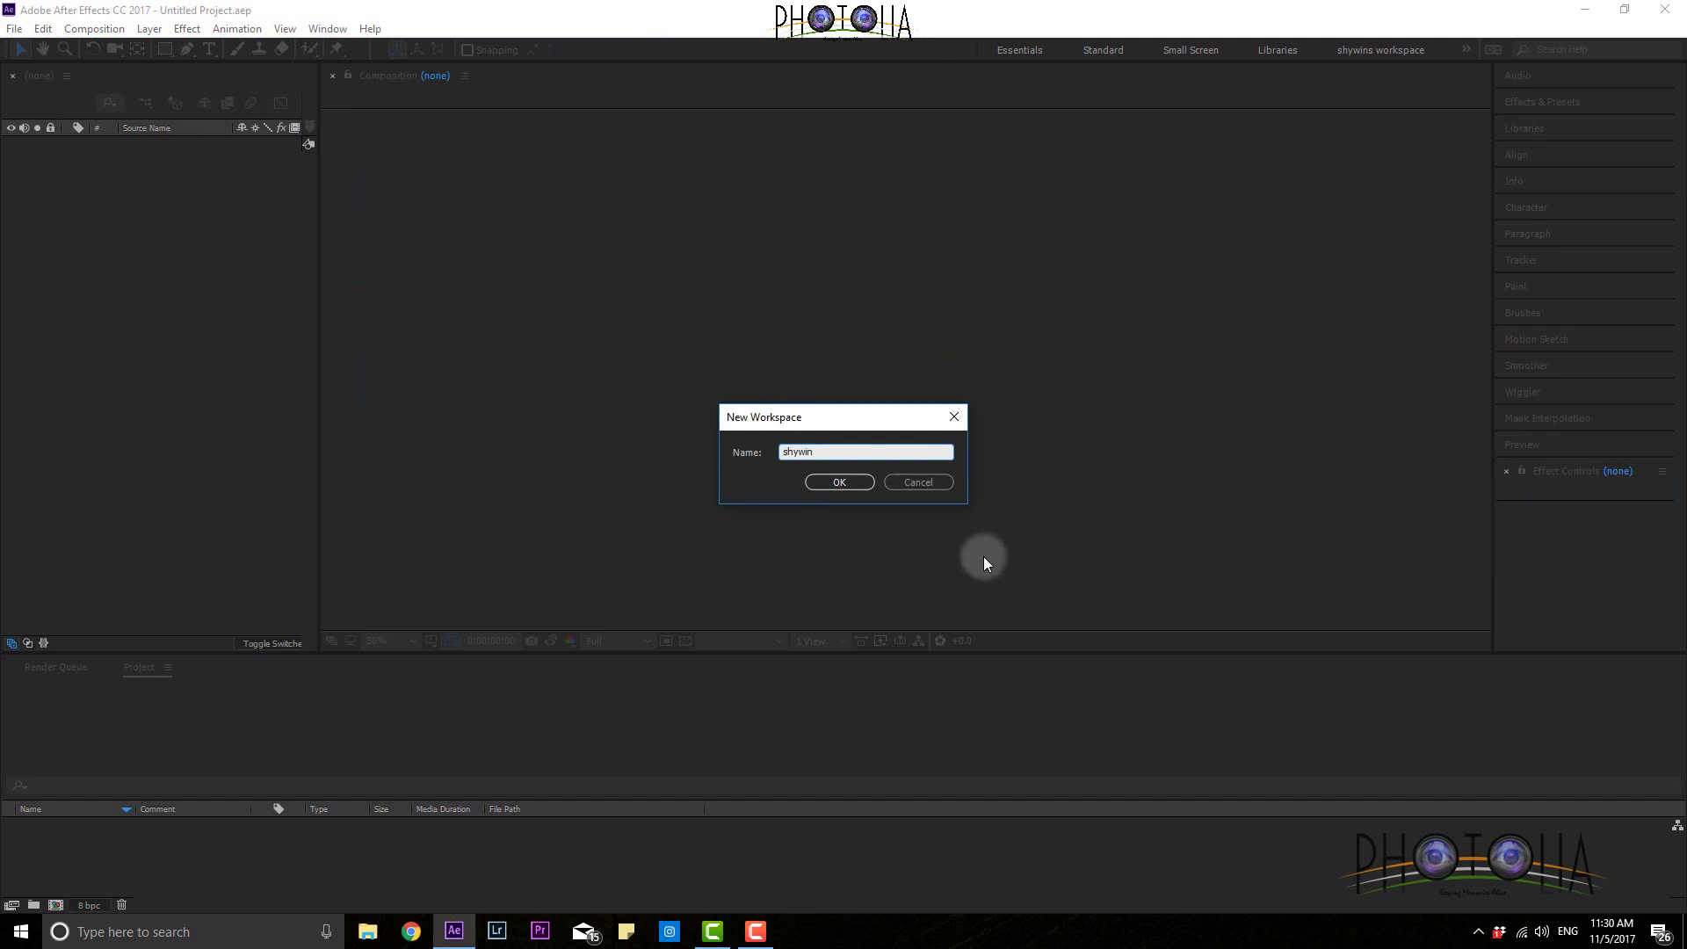
{"action": "left_click", "coordinate": [857, 482]}
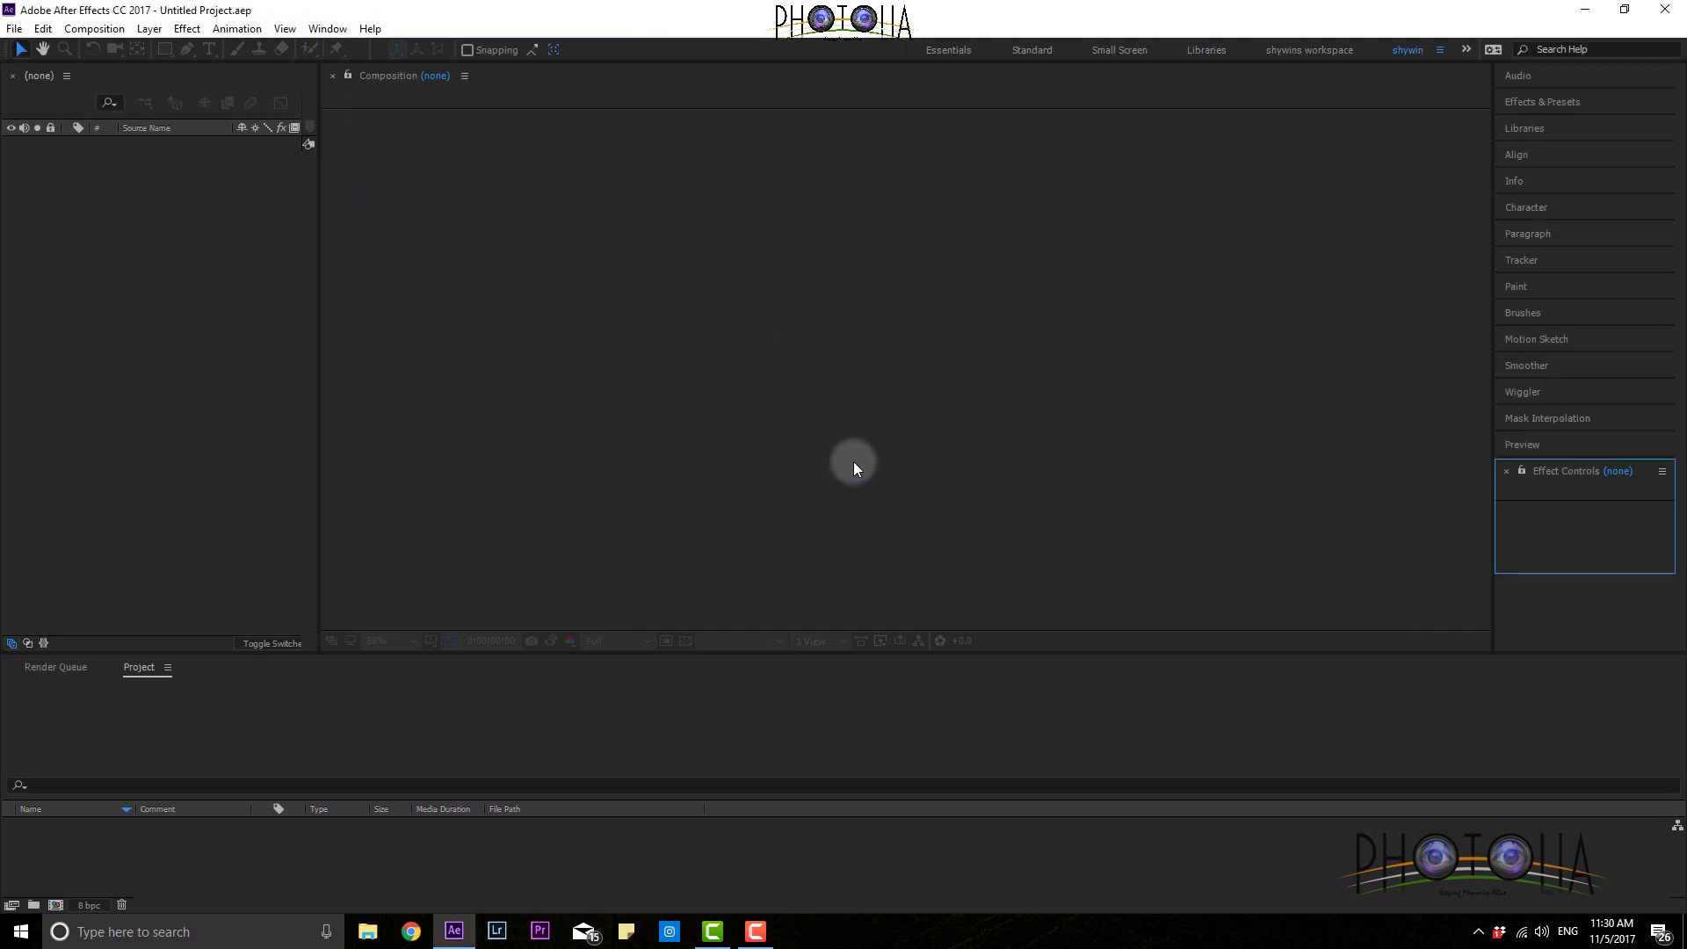
{"action": "left_click", "coordinate": [327, 28]}
{"action": "mouse_move", "coordinate": [395, 48]}
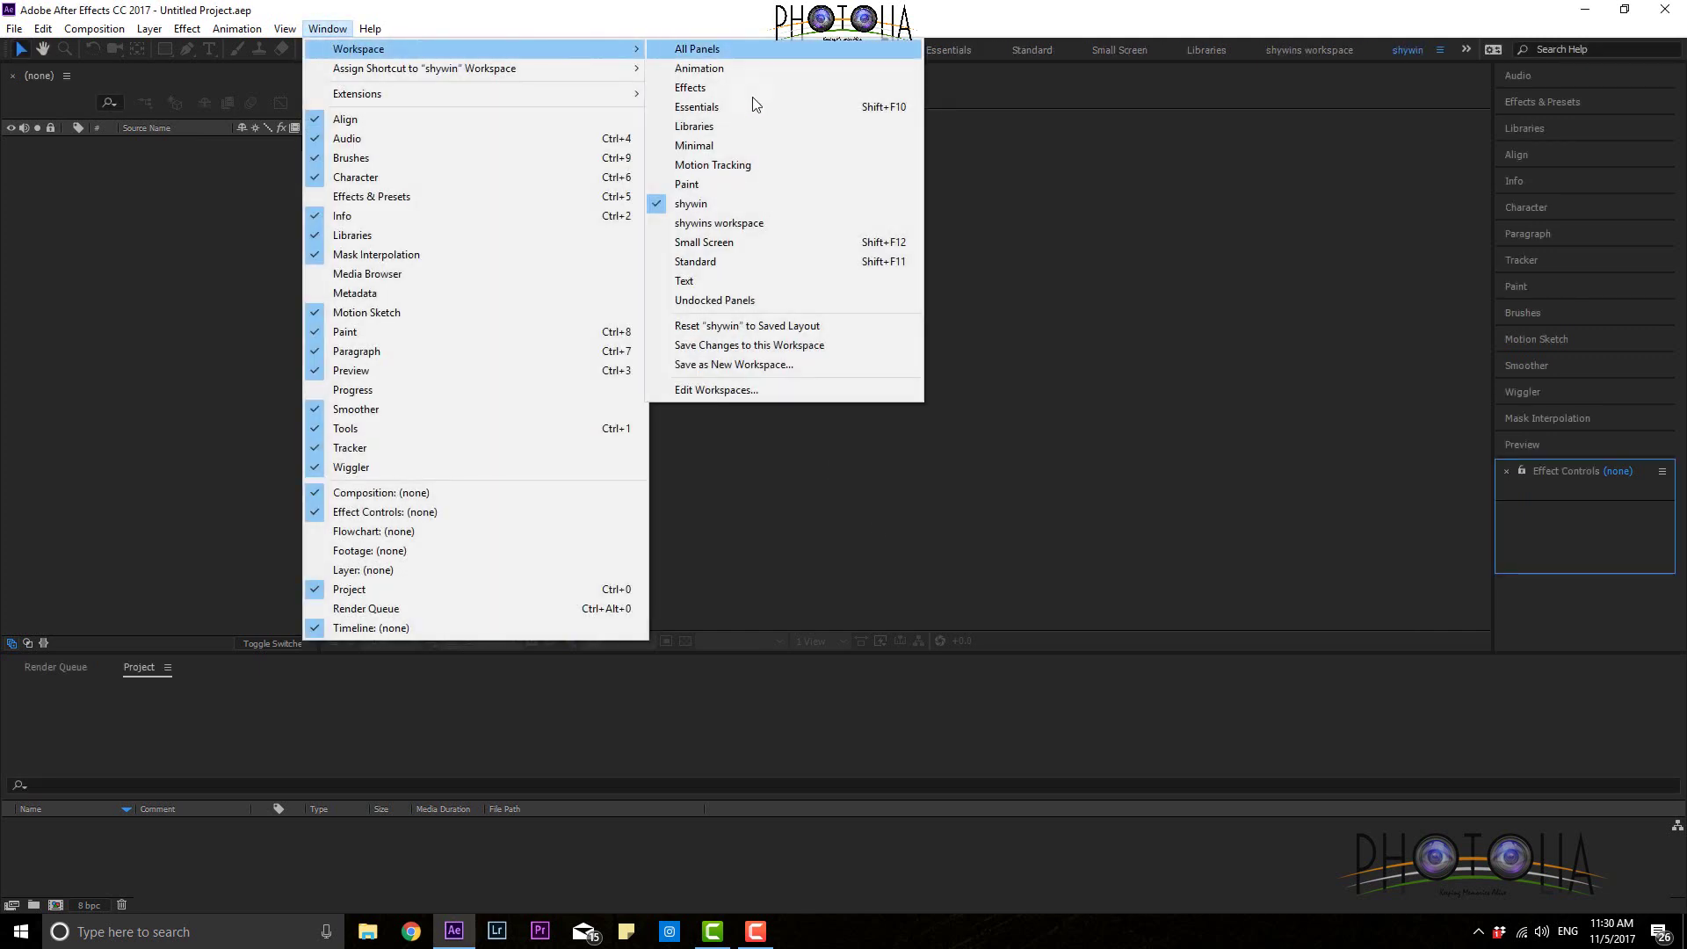
Step: Load shywin, dock Effect Controls beside the Timeline tab, and activate the Composition panel
{"action": "left_click", "coordinate": [725, 203]}
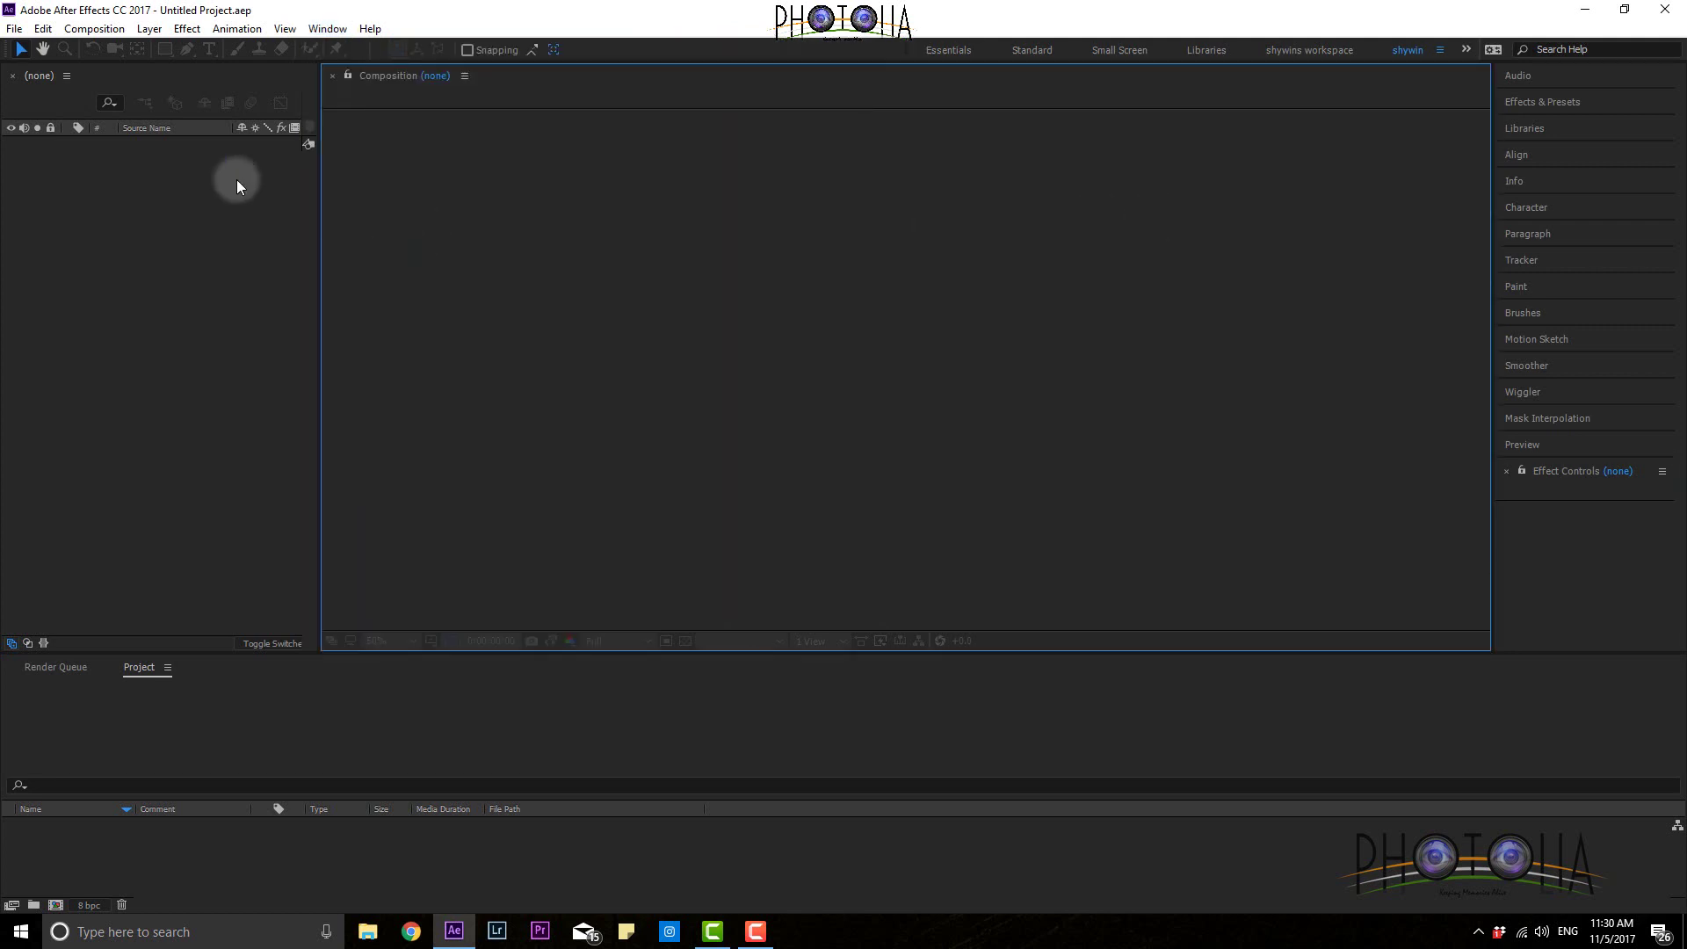
{"action": "left_click_drag", "start_coordinate": [1576, 476], "coordinate": [195, 193]}
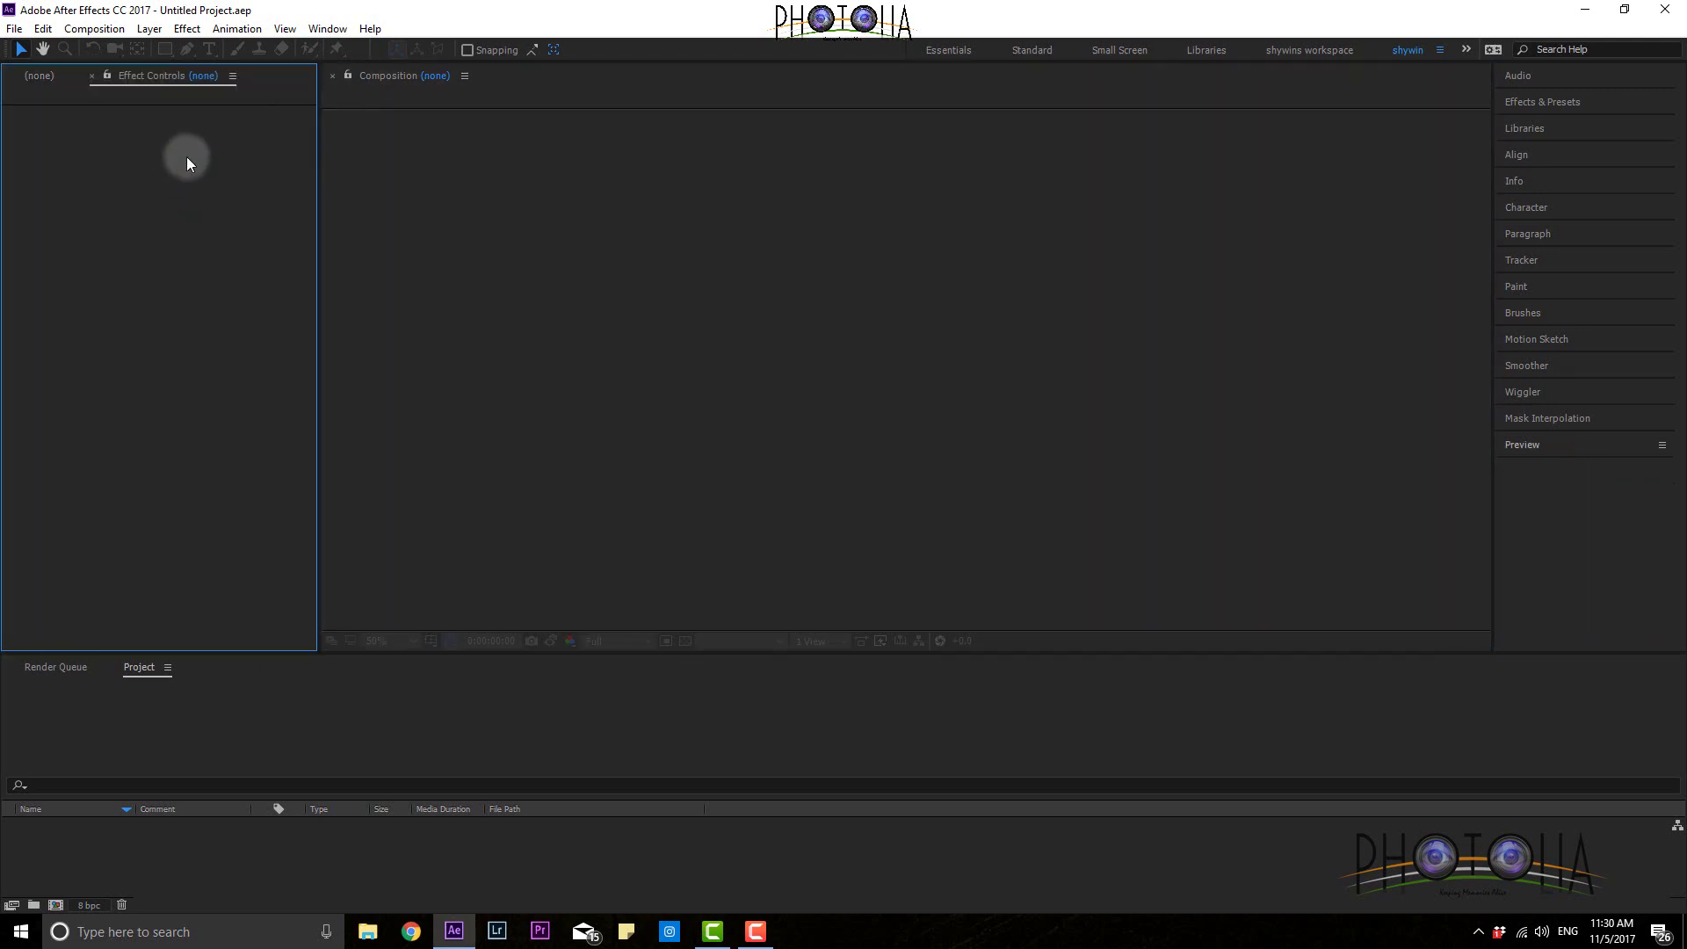
{"action": "left_click", "coordinate": [40, 76]}
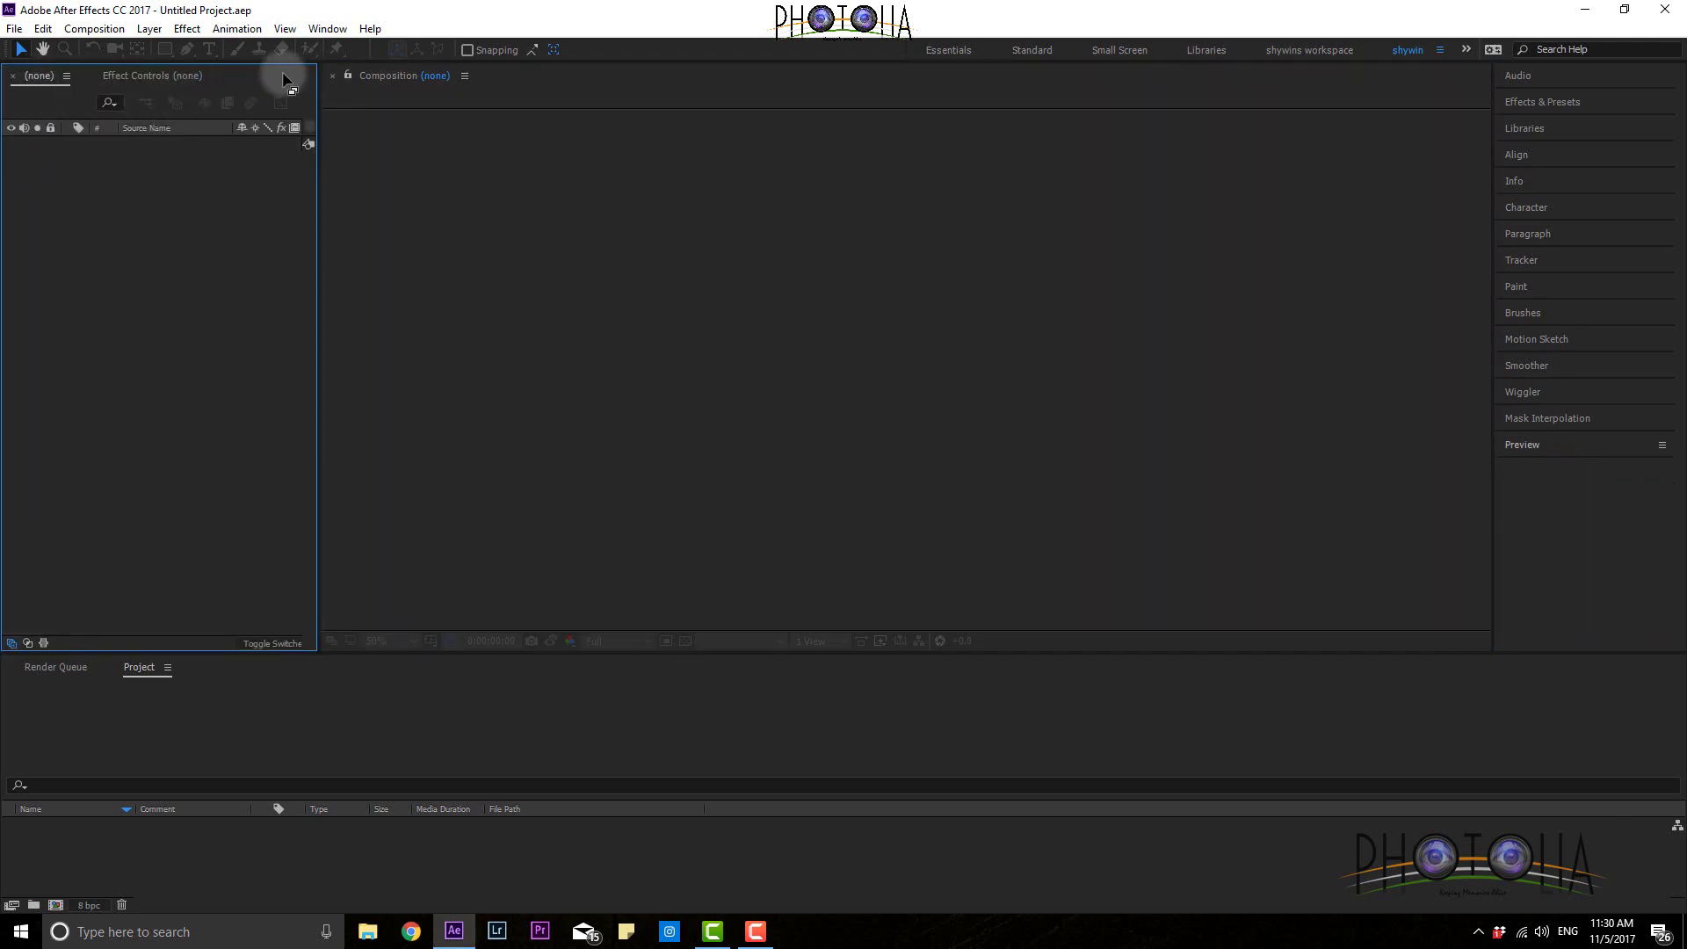
{"action": "left_click", "coordinate": [577, 321]}
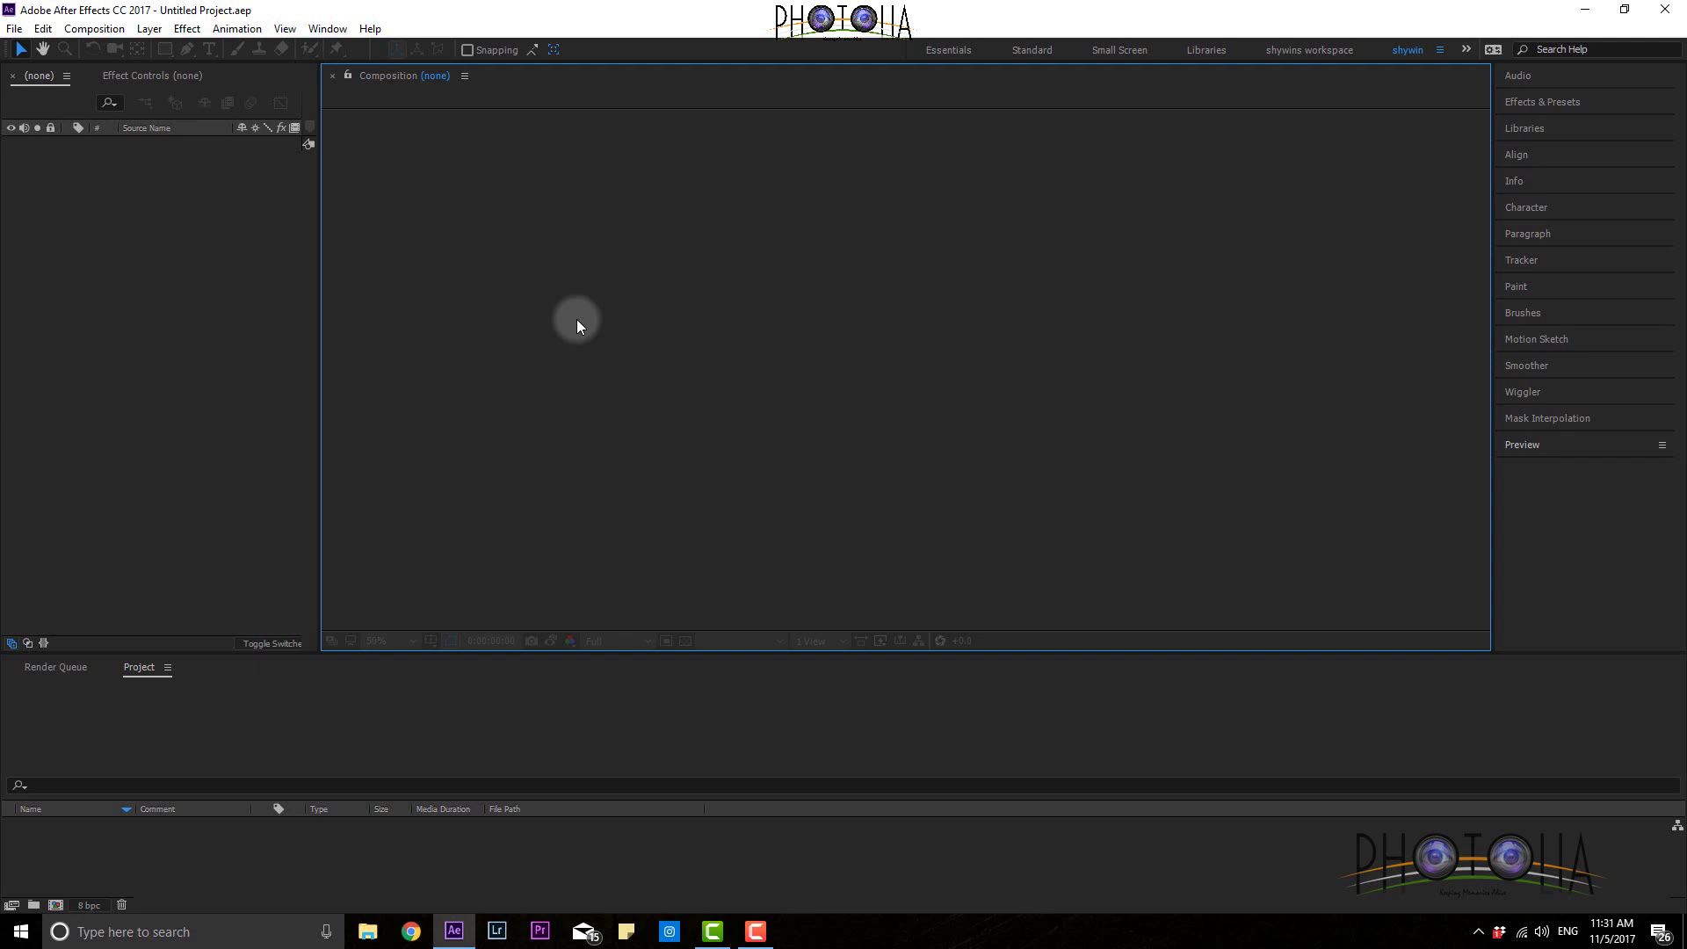
Step: Try the Essentials and Standard workspaces, then apply the saved shywin layout
{"action": "left_click", "coordinate": [1035, 49]}
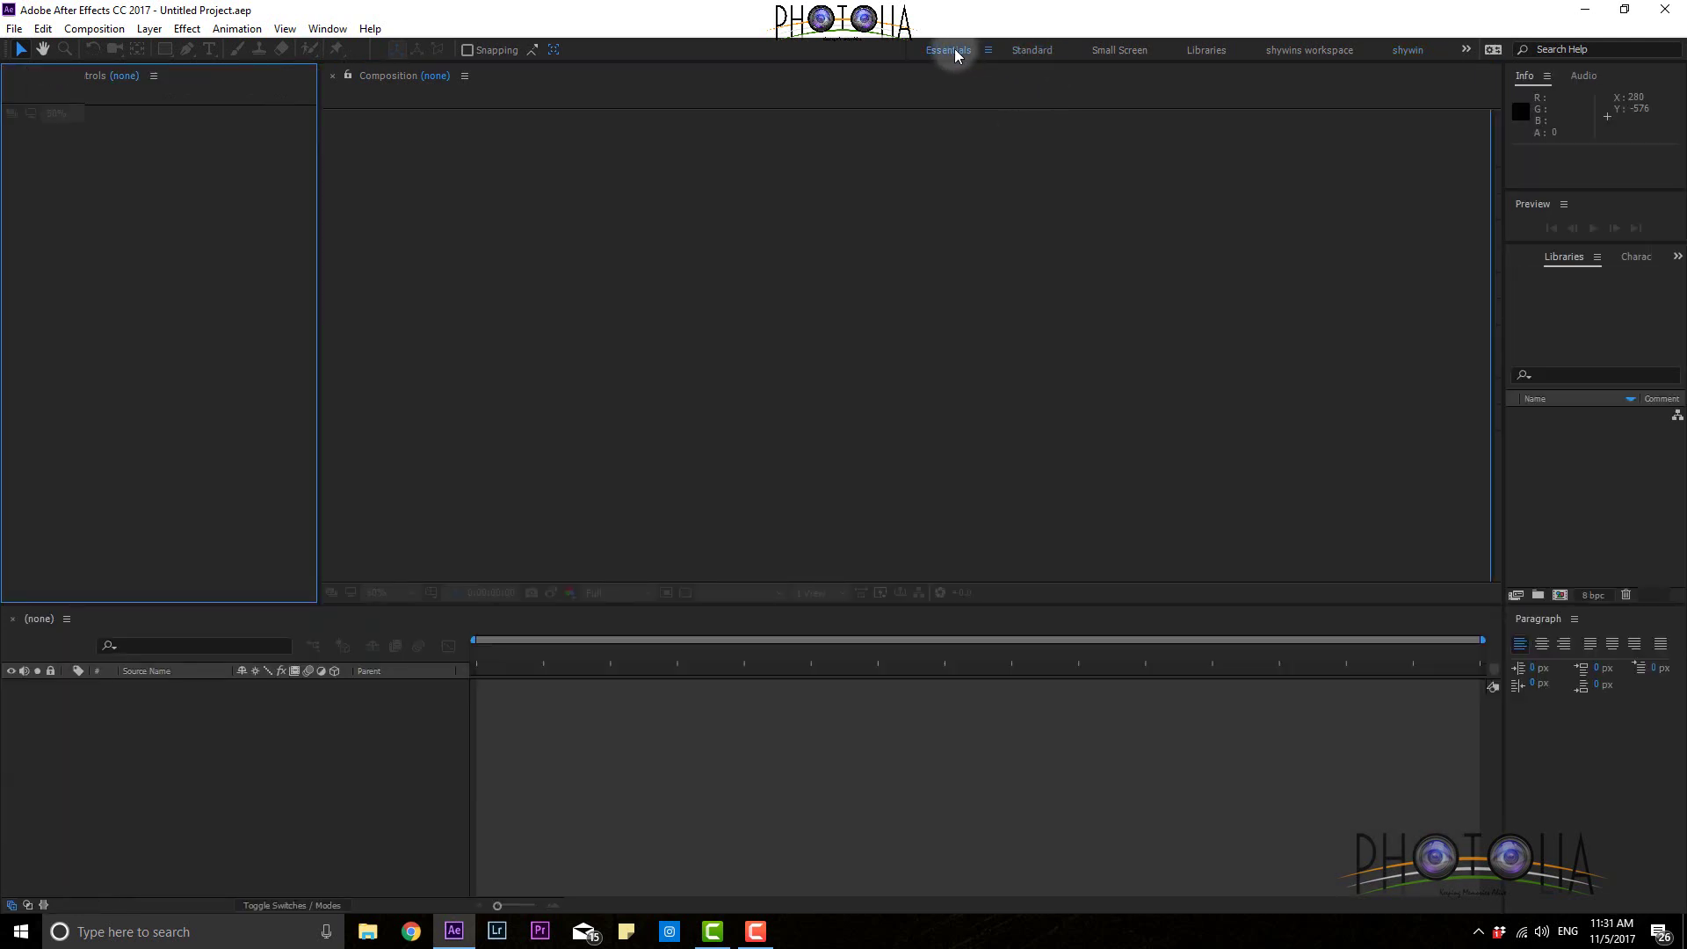
{"action": "left_click", "coordinate": [951, 49]}
{"action": "left_click", "coordinate": [1035, 50]}
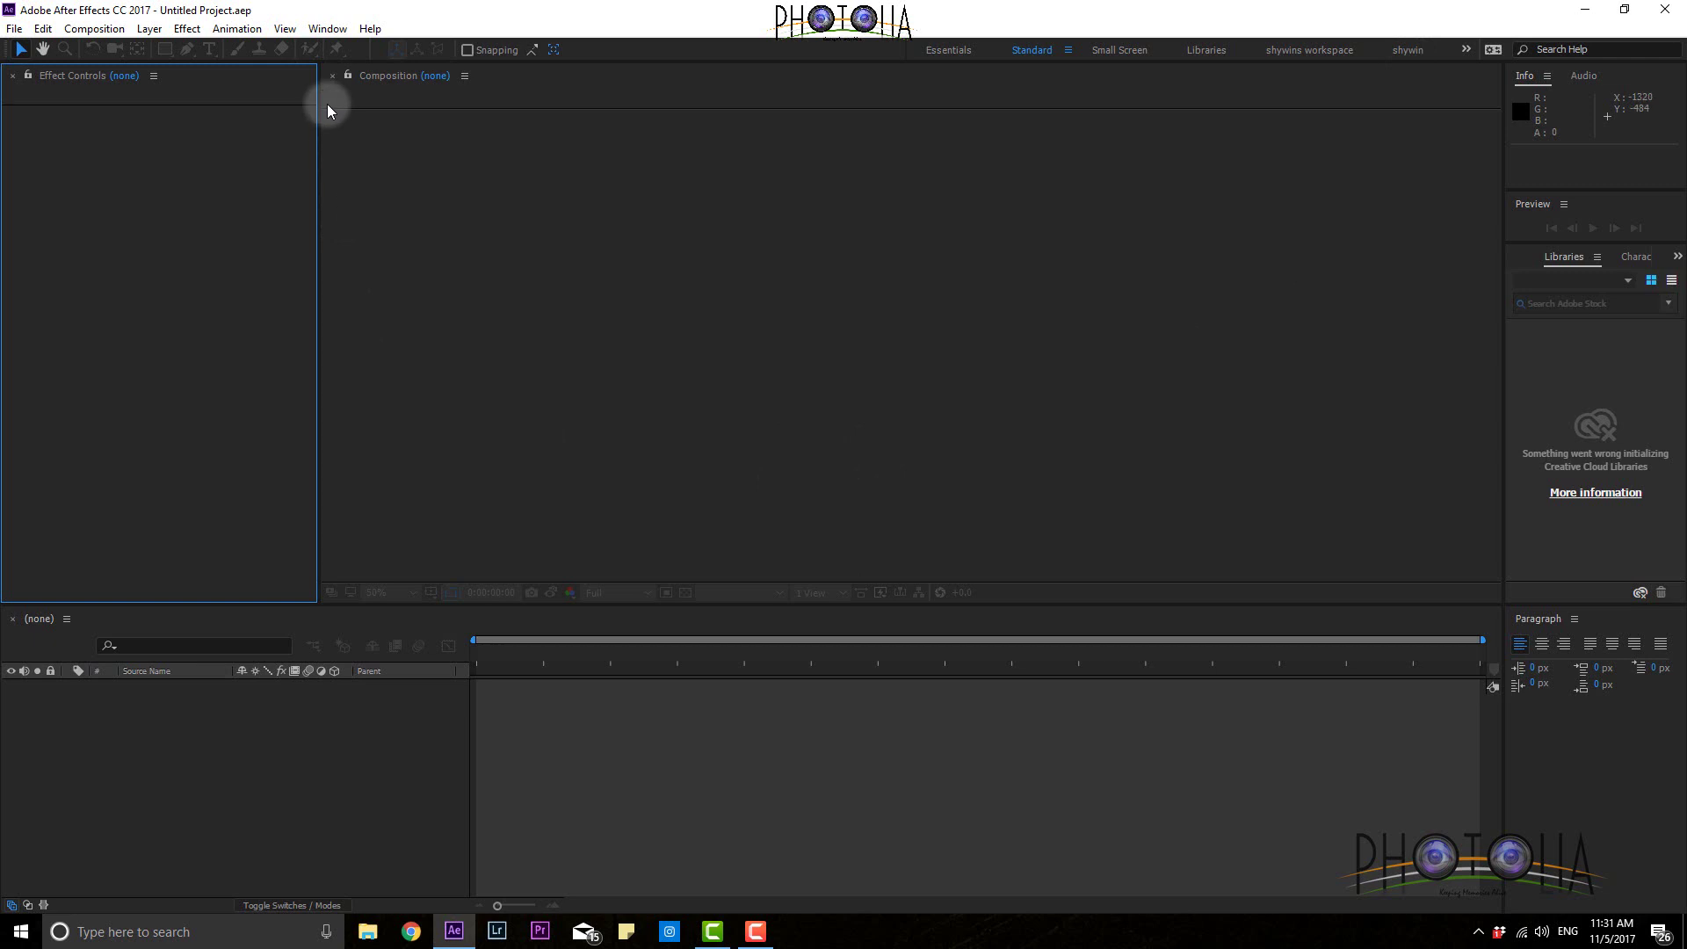
{"action": "left_click", "coordinate": [327, 29]}
{"action": "mouse_move", "coordinate": [351, 49]}
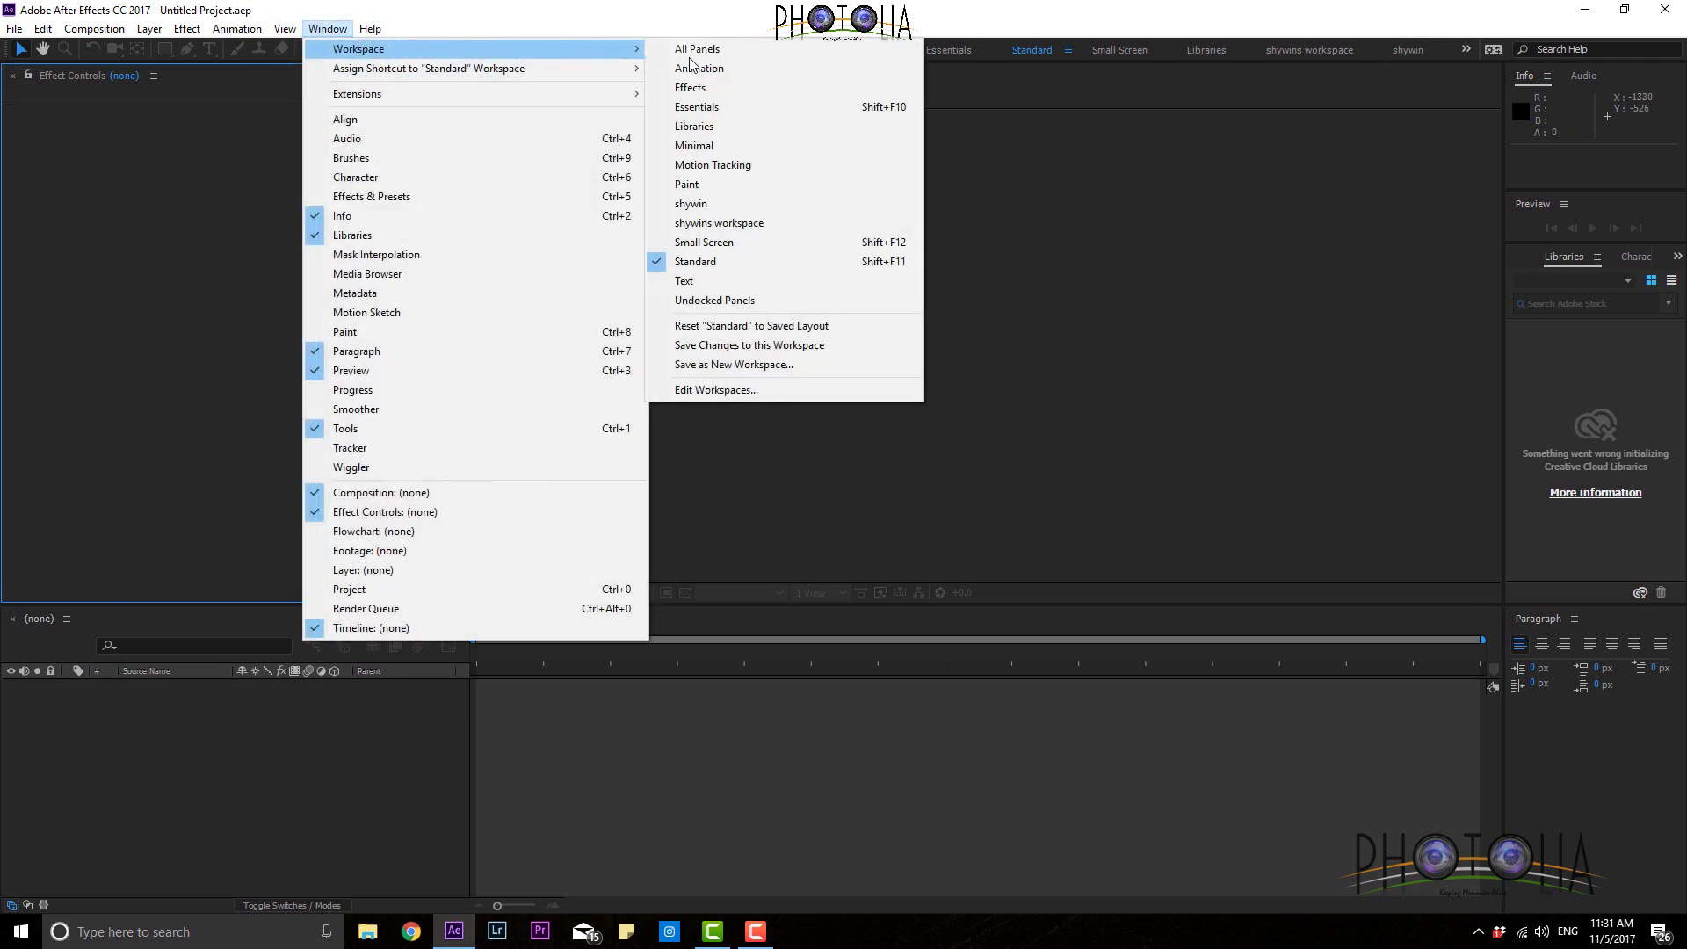
{"action": "left_click", "coordinate": [711, 203]}
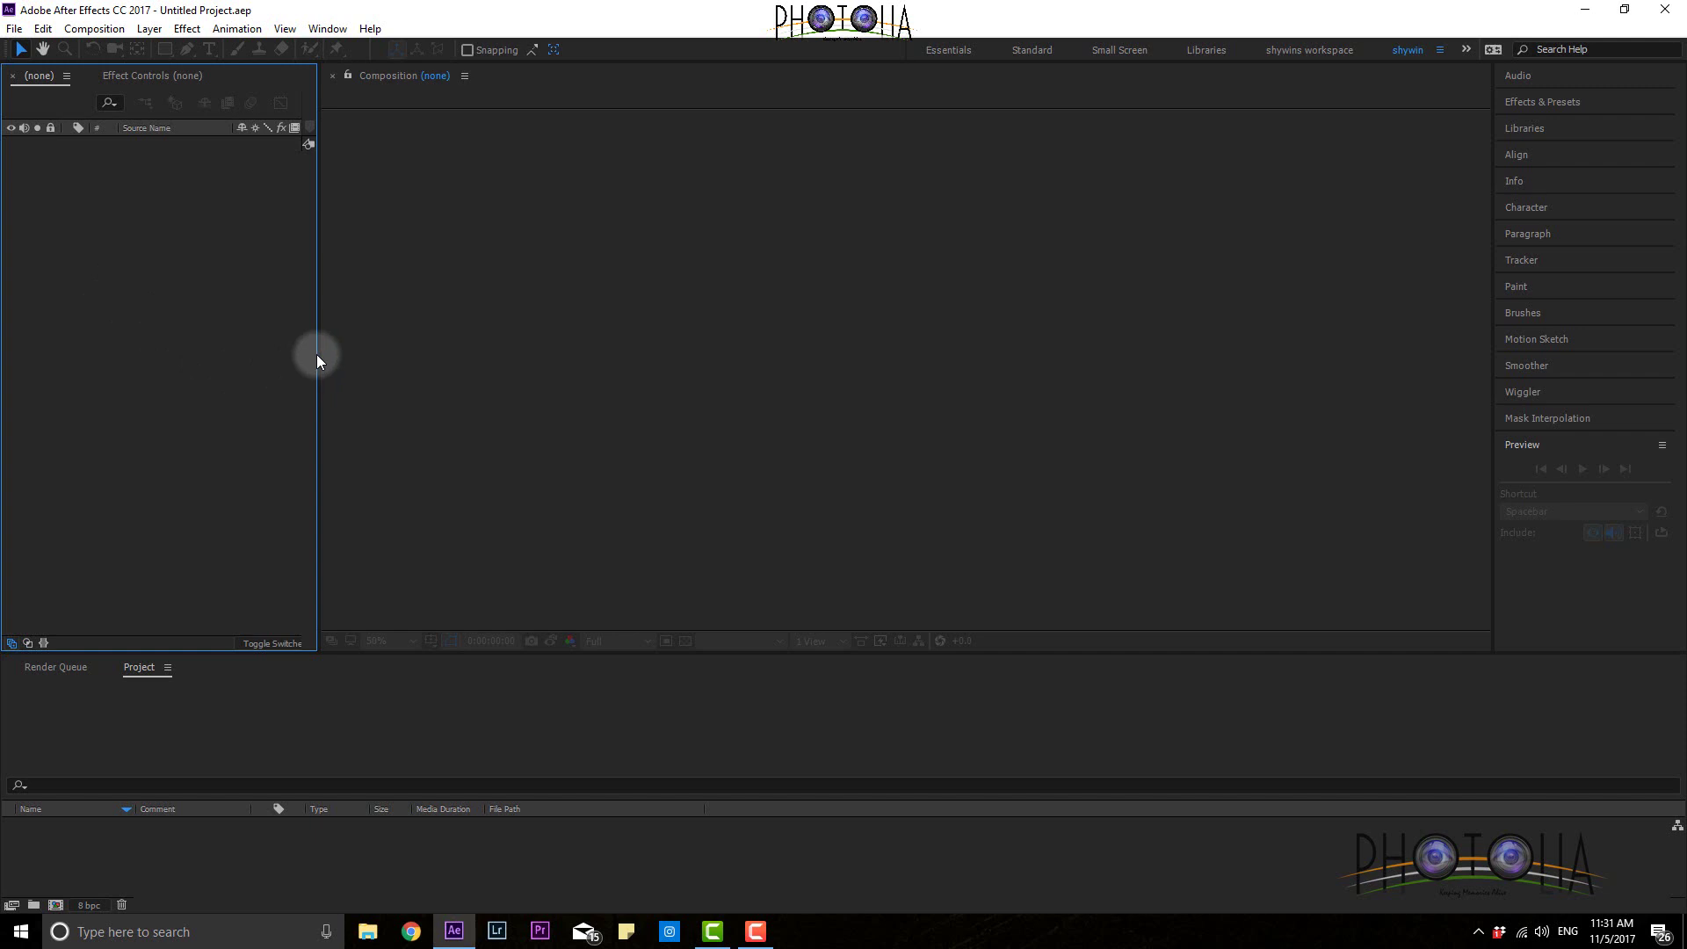
Step: Narrow the left panel column, then switch to the Essentials workspace
{"action": "left_click_drag", "start_coordinate": [318, 352], "coordinate": [73, 402]}
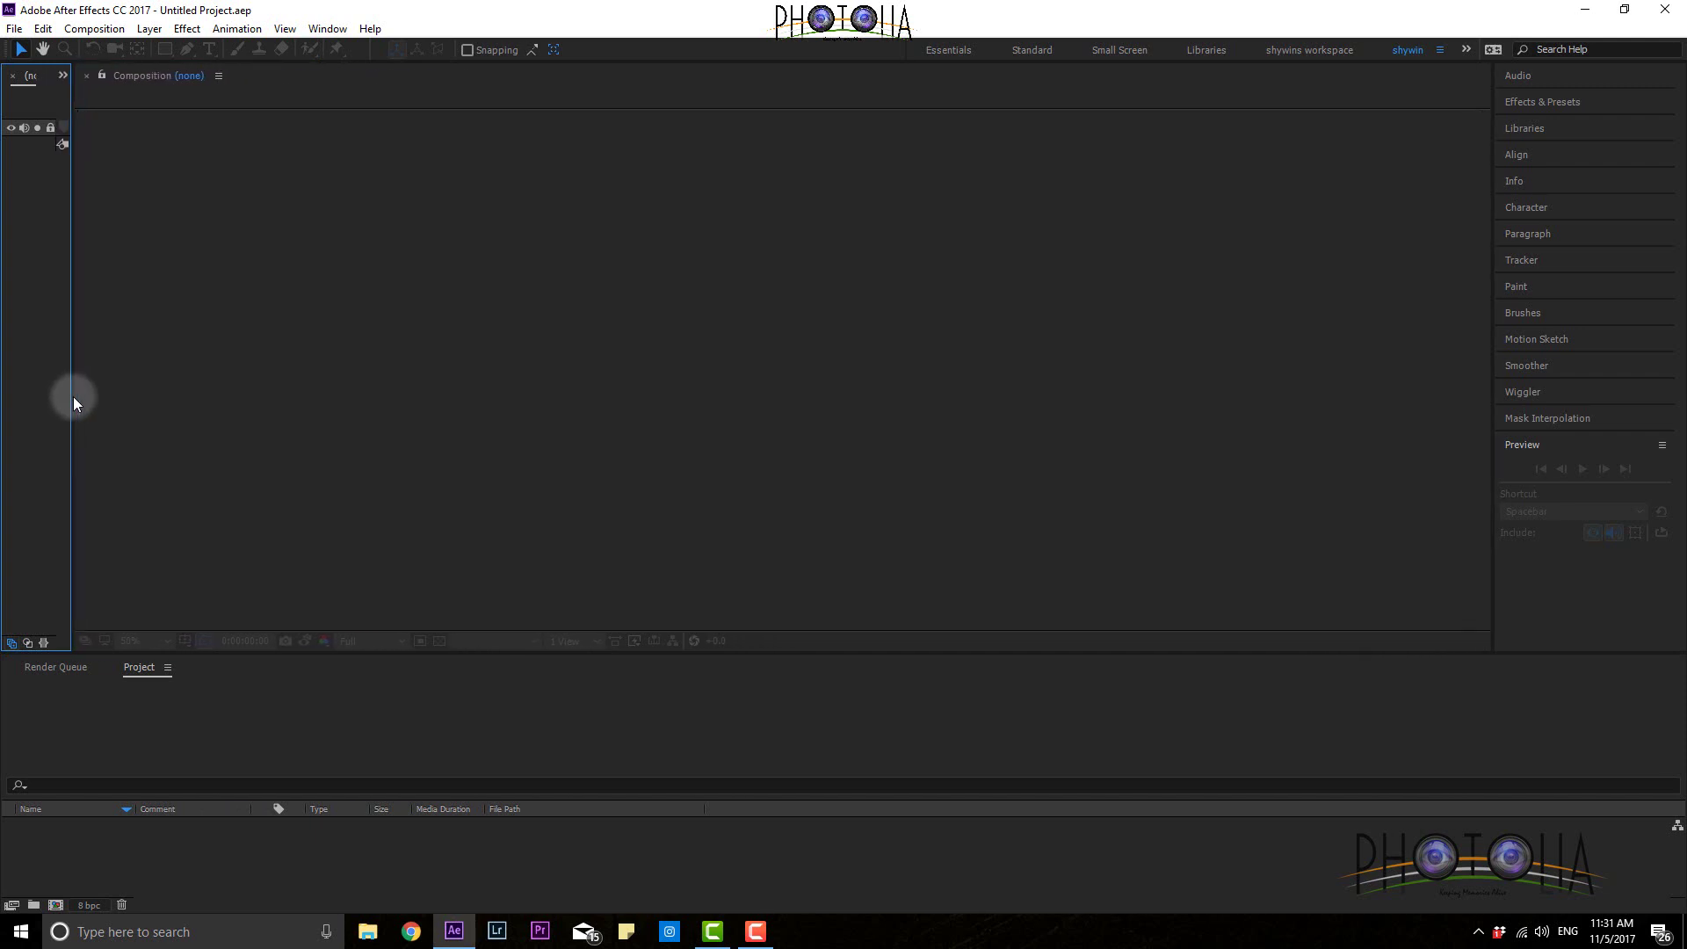
{"action": "left_click", "coordinate": [830, 325]}
{"action": "left_click", "coordinate": [967, 50]}
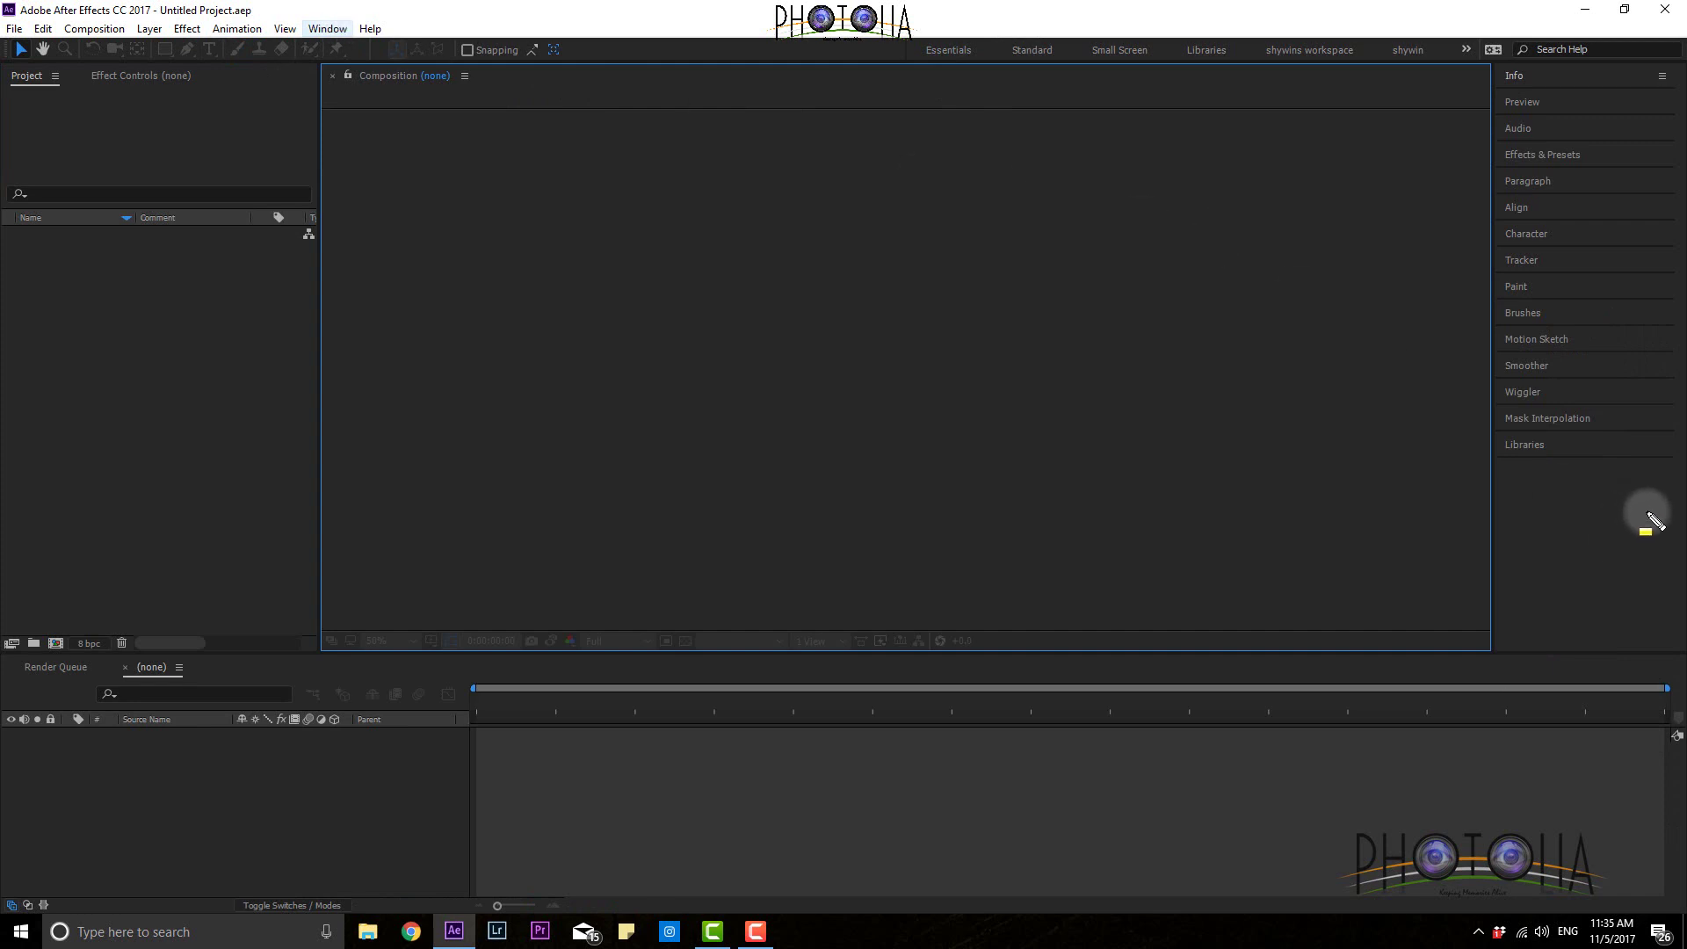
Step: Expand then collapse the Info panel, and expand the Preview panel at the stack's top
{"action": "mouse_move", "coordinate": [1668, 503]}
{"action": "left_mouse_down"}
{"action": "mouse_move", "coordinate": [1503, 292]}
{"action": "mouse_move", "coordinate": [1491, 65]}
{"action": "left_mouse_up"}
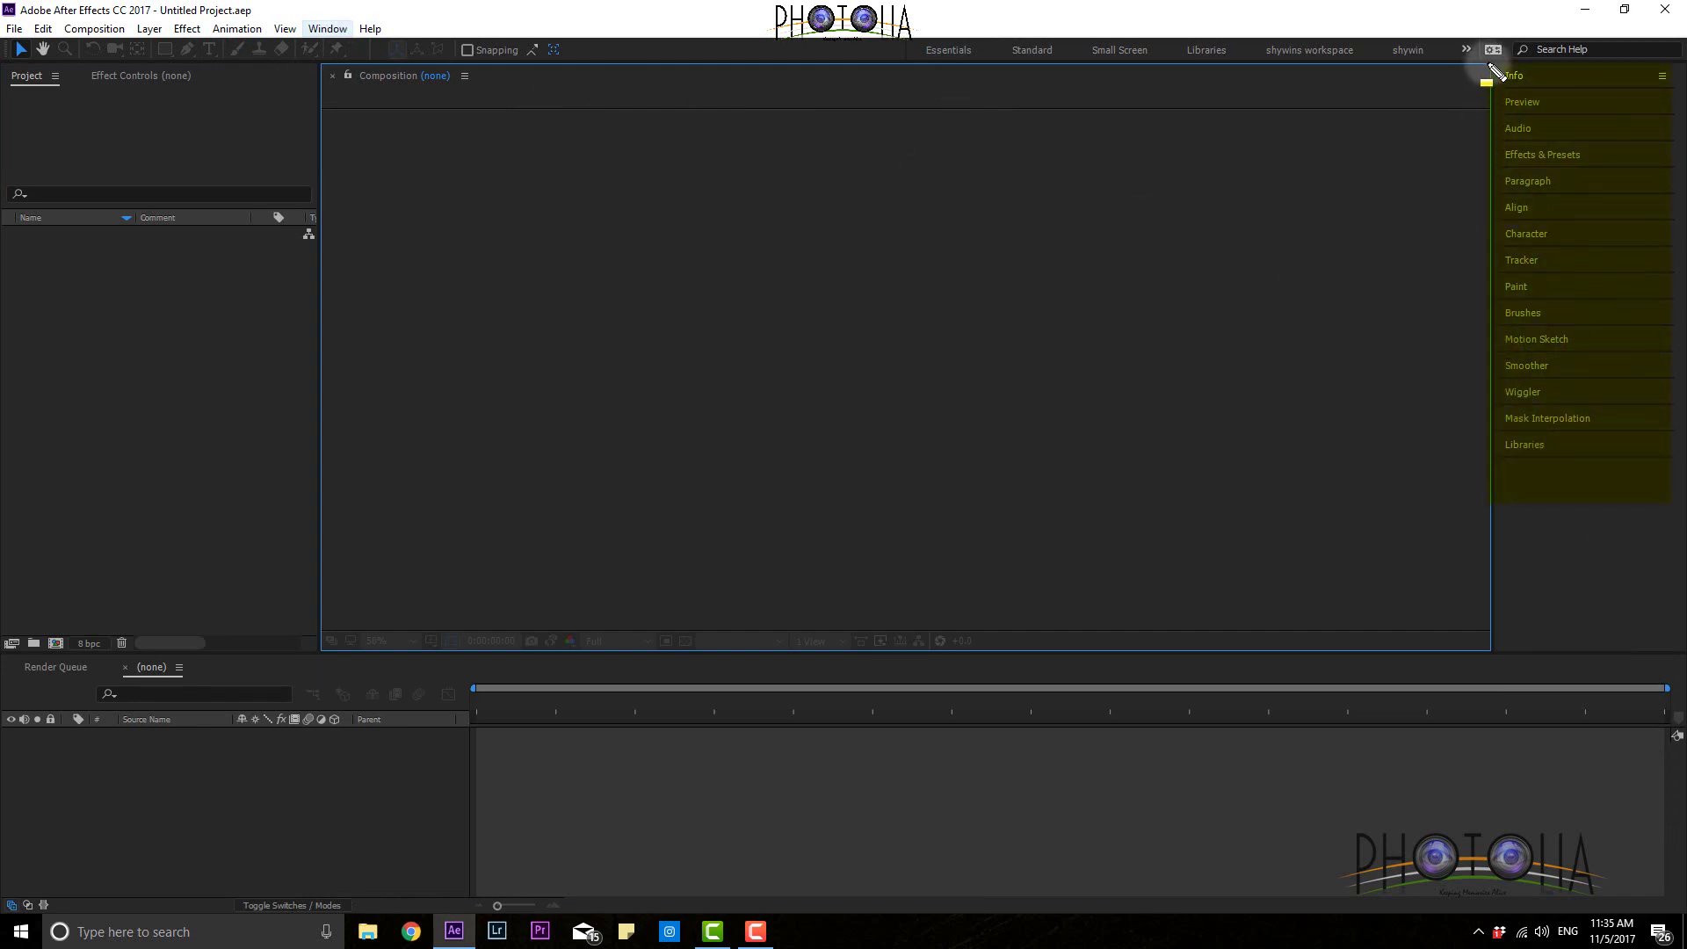
{"action": "left_click", "coordinate": [1488, 303]}
{"action": "left_click", "coordinate": [1543, 75]}
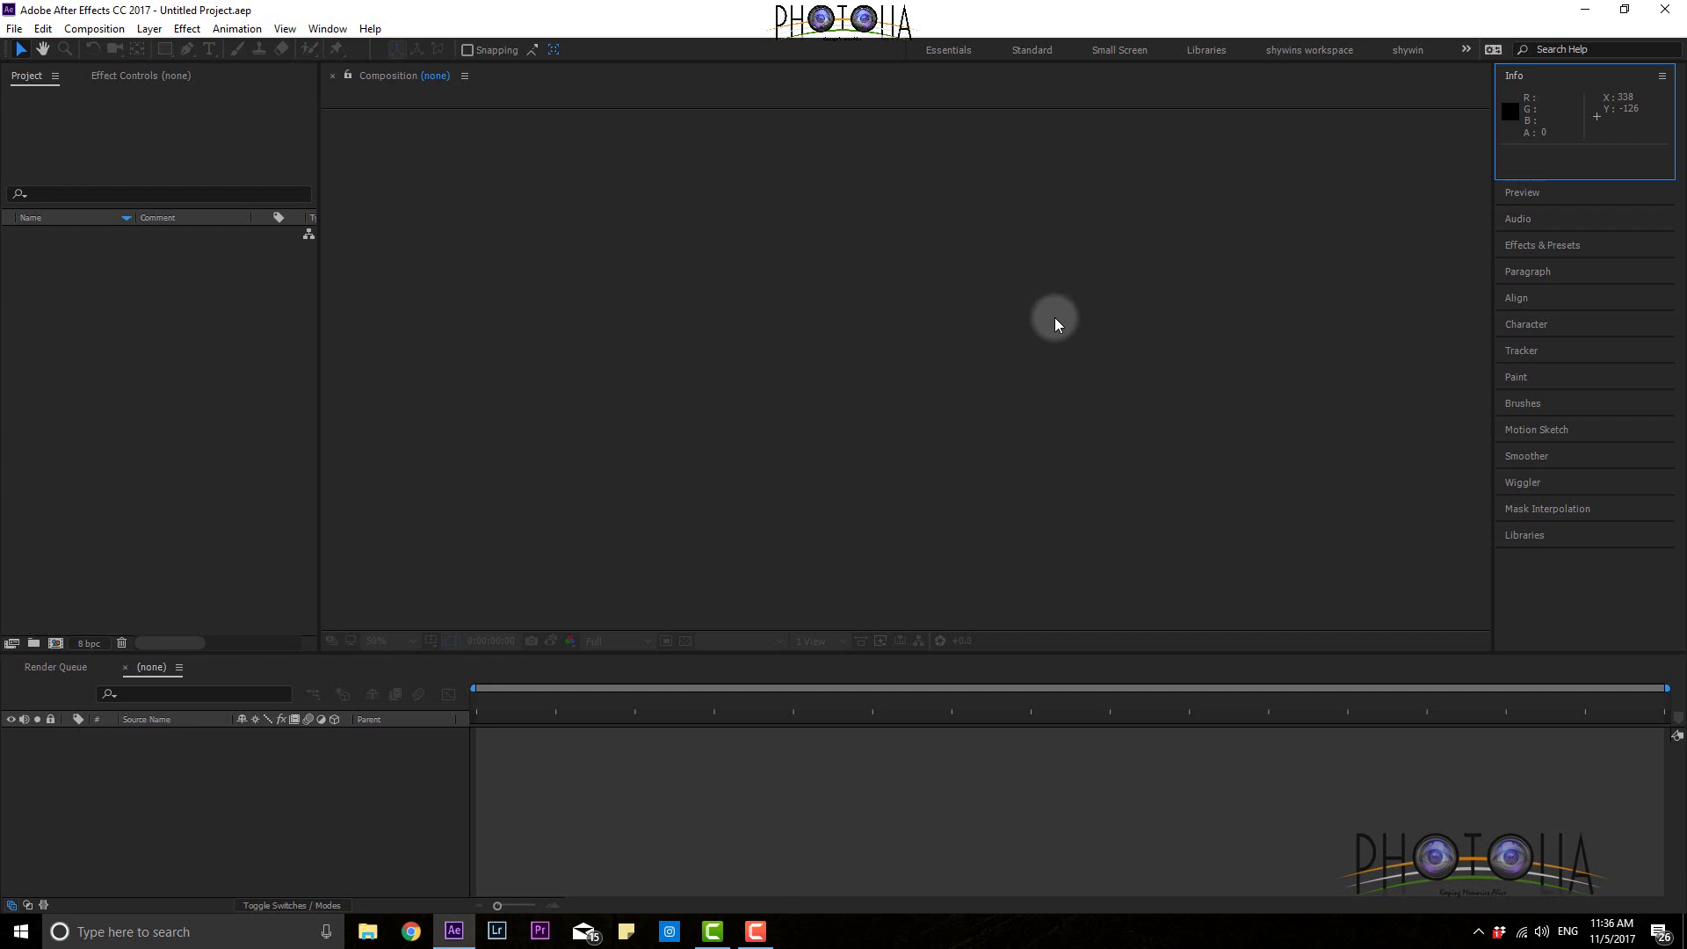
{"action": "left_click", "coordinate": [1572, 77]}
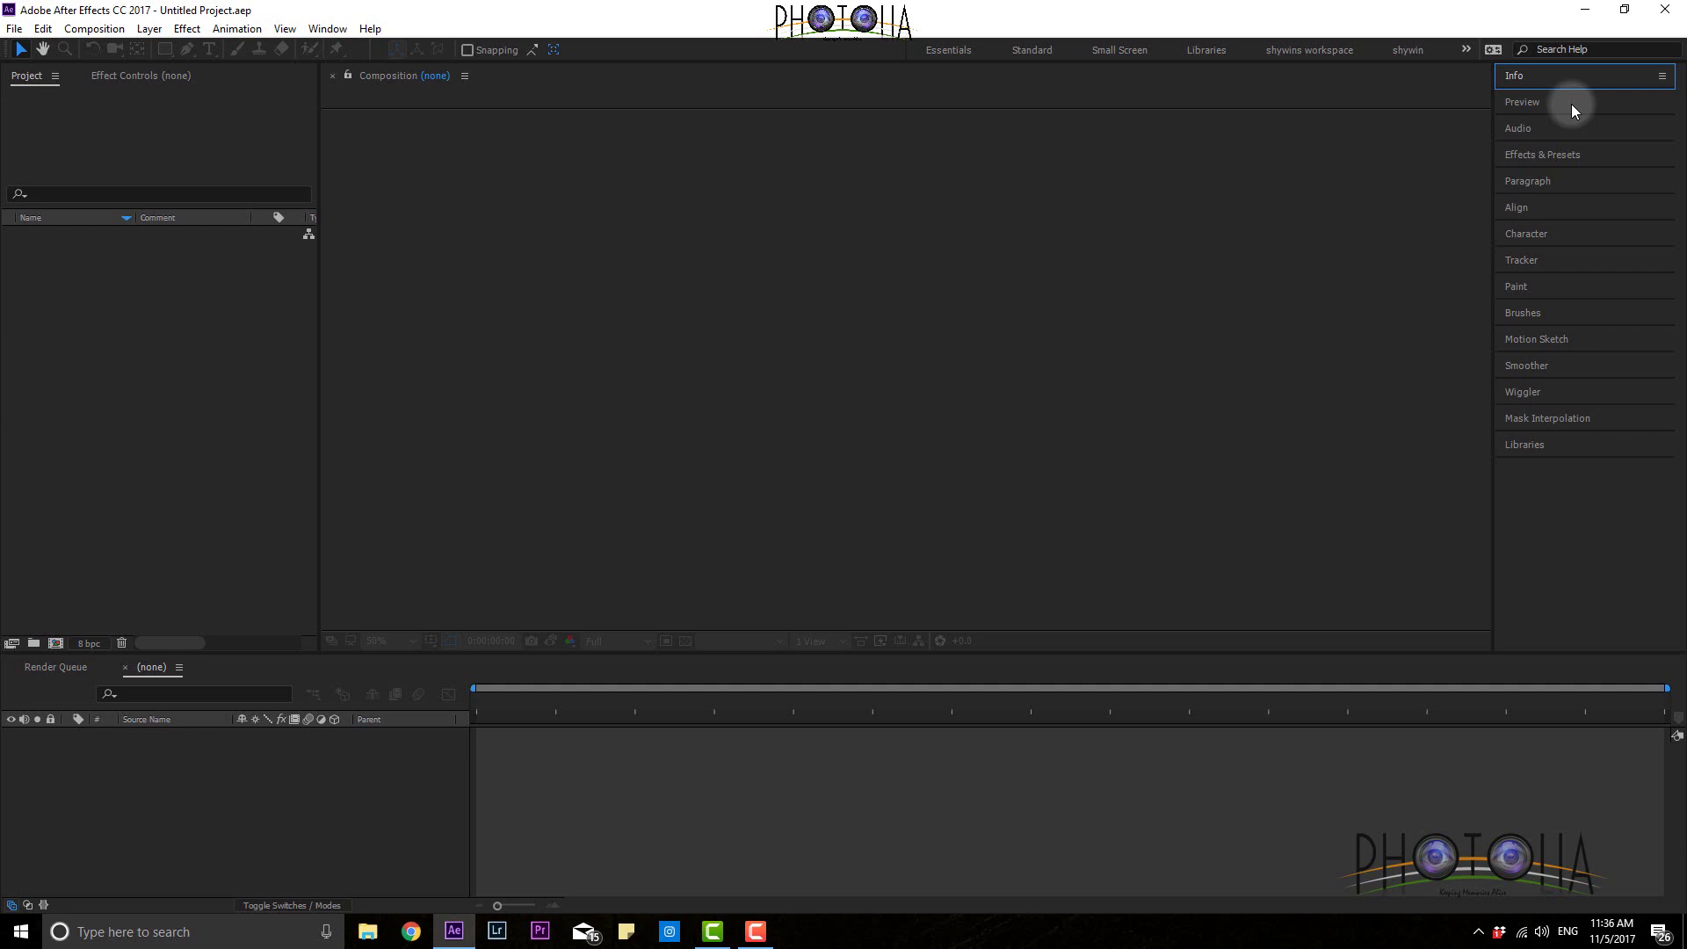
{"action": "left_click", "coordinate": [1571, 103]}
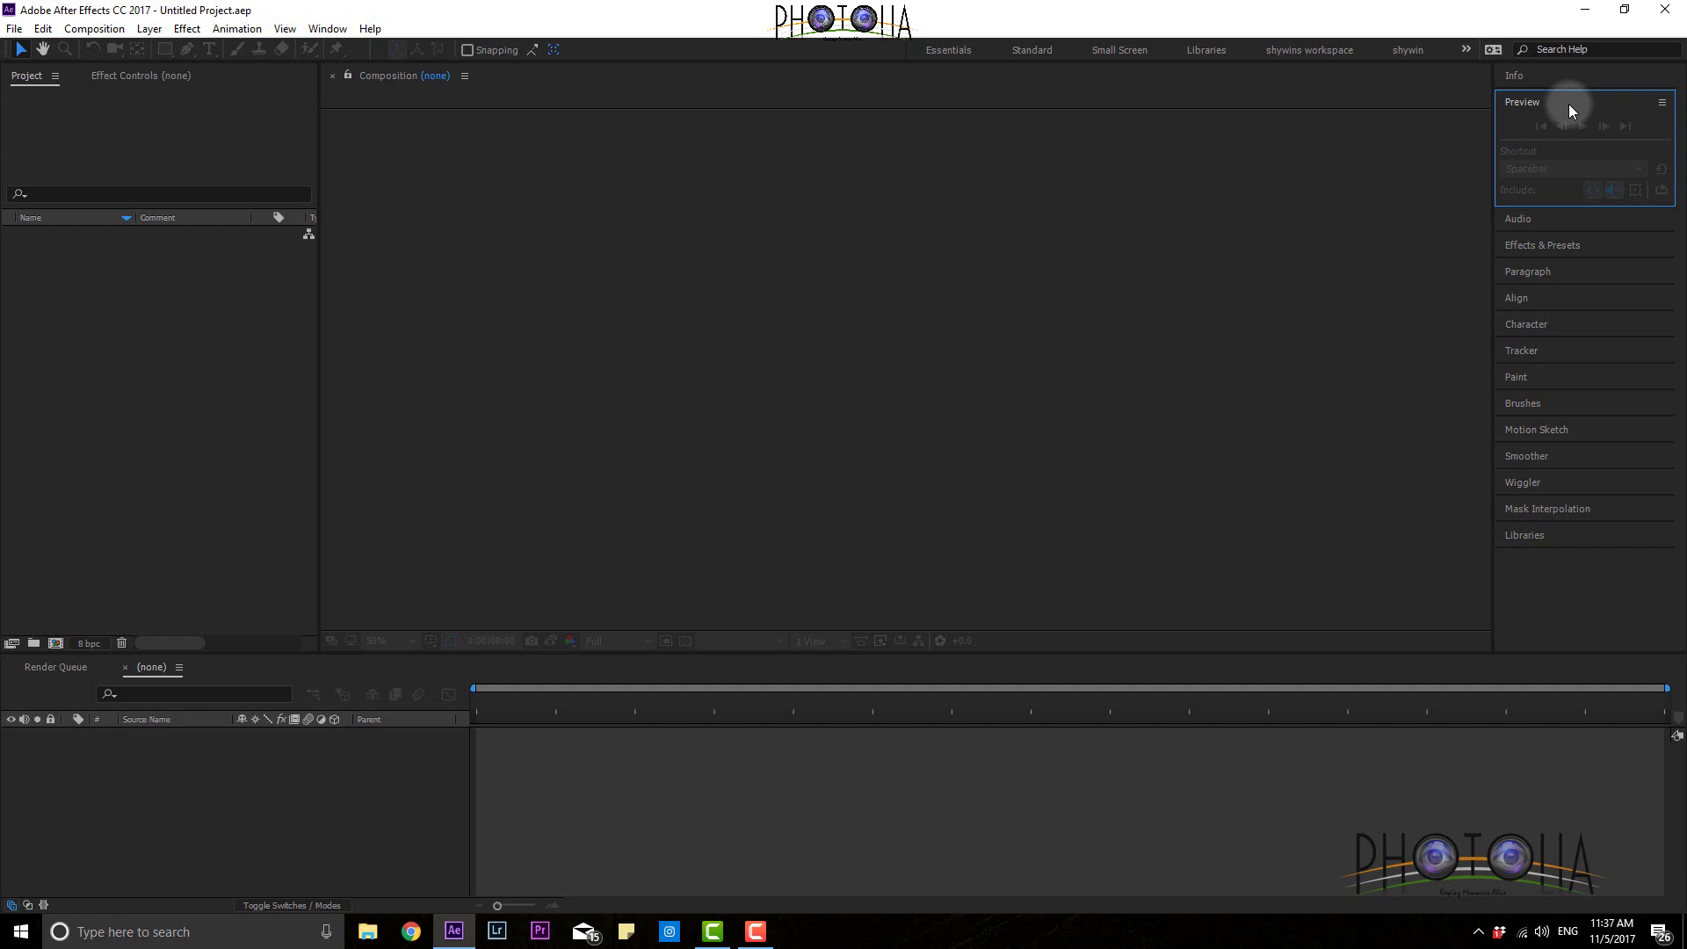
Step: Collapse Preview and expand Audio to show its meters, then activate the timeline, Project and Audio panels
{"action": "left_click", "coordinate": [1568, 104]}
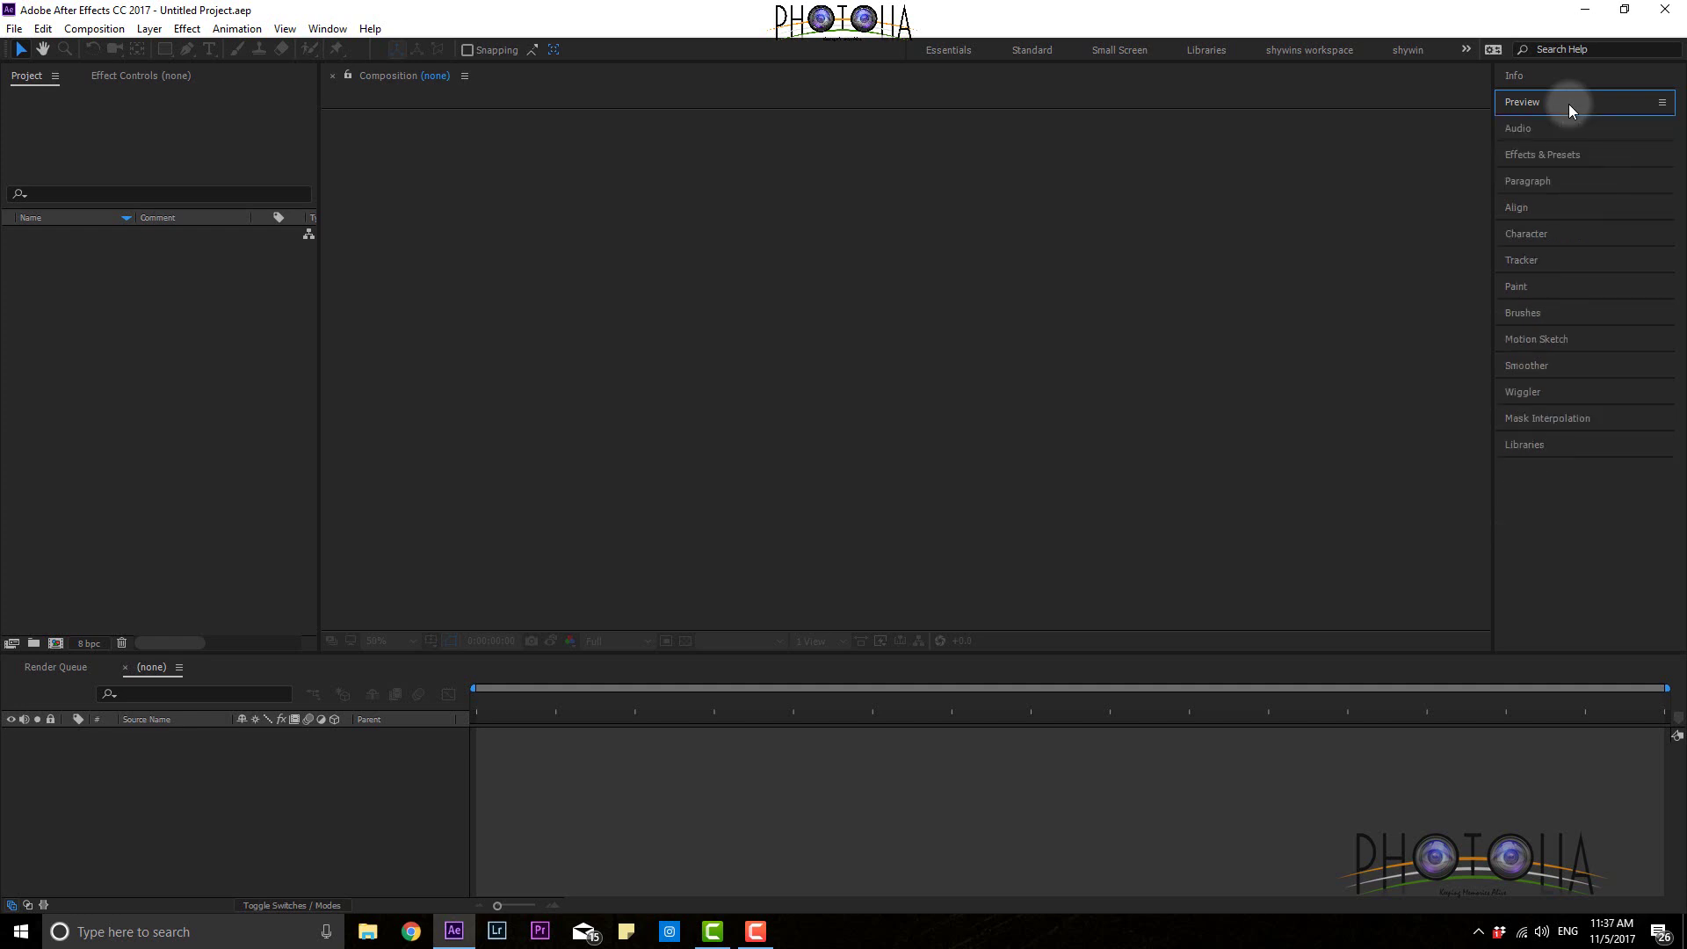
{"action": "left_click", "coordinate": [1587, 133]}
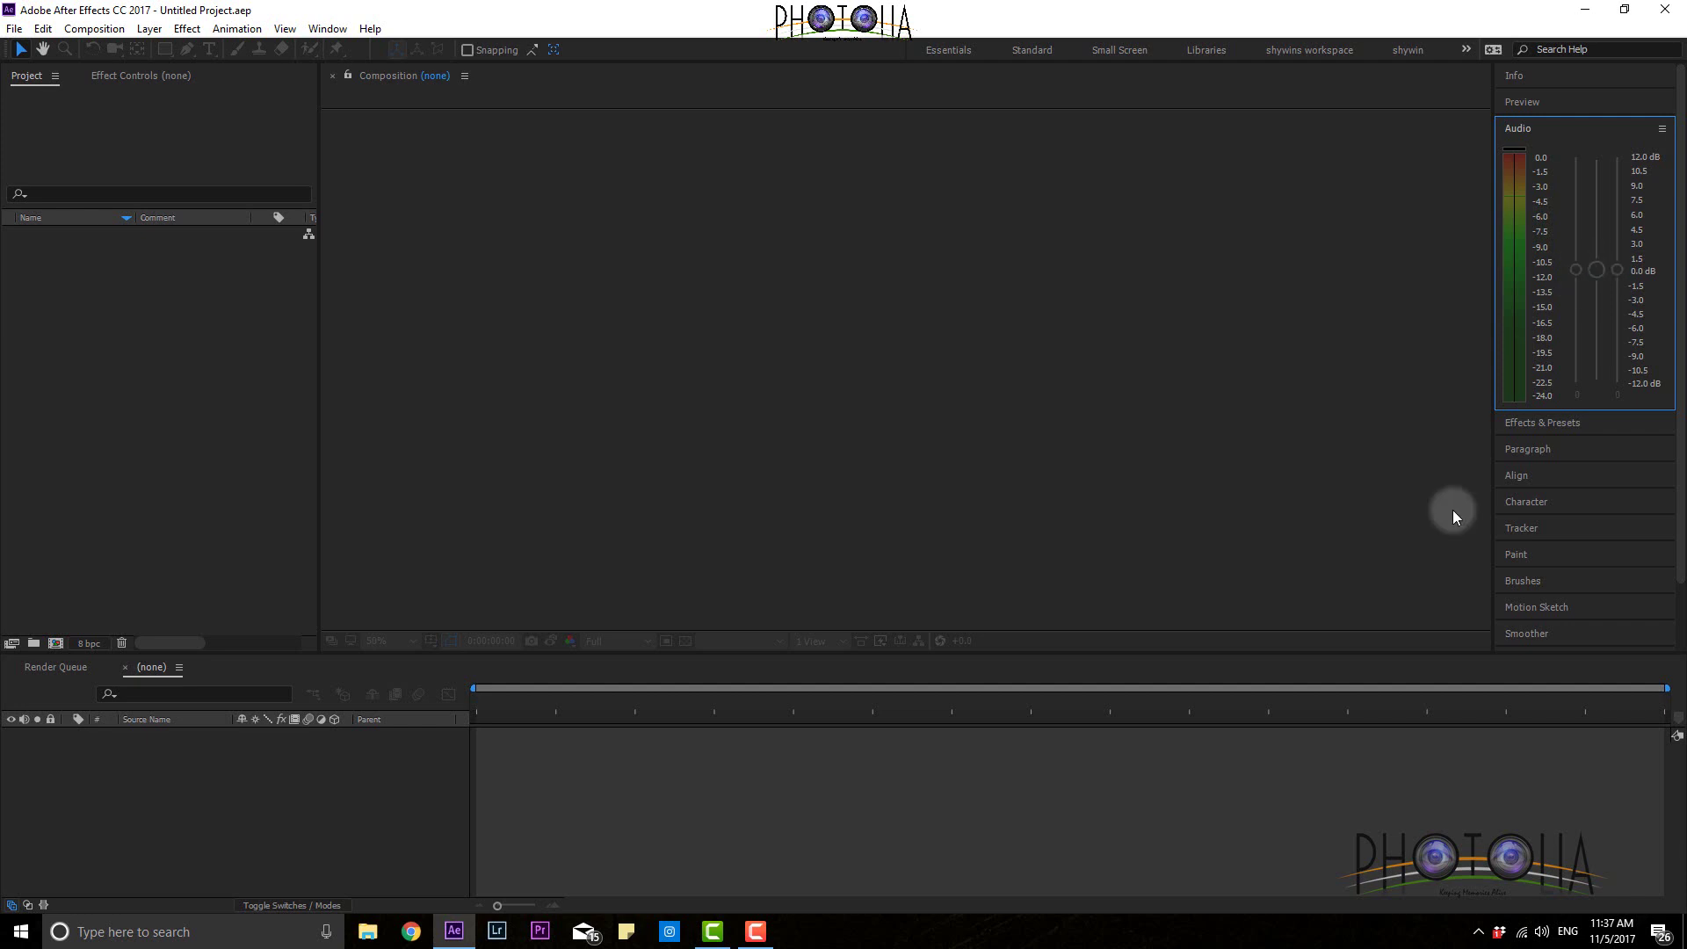
{"action": "left_click", "coordinate": [1040, 809]}
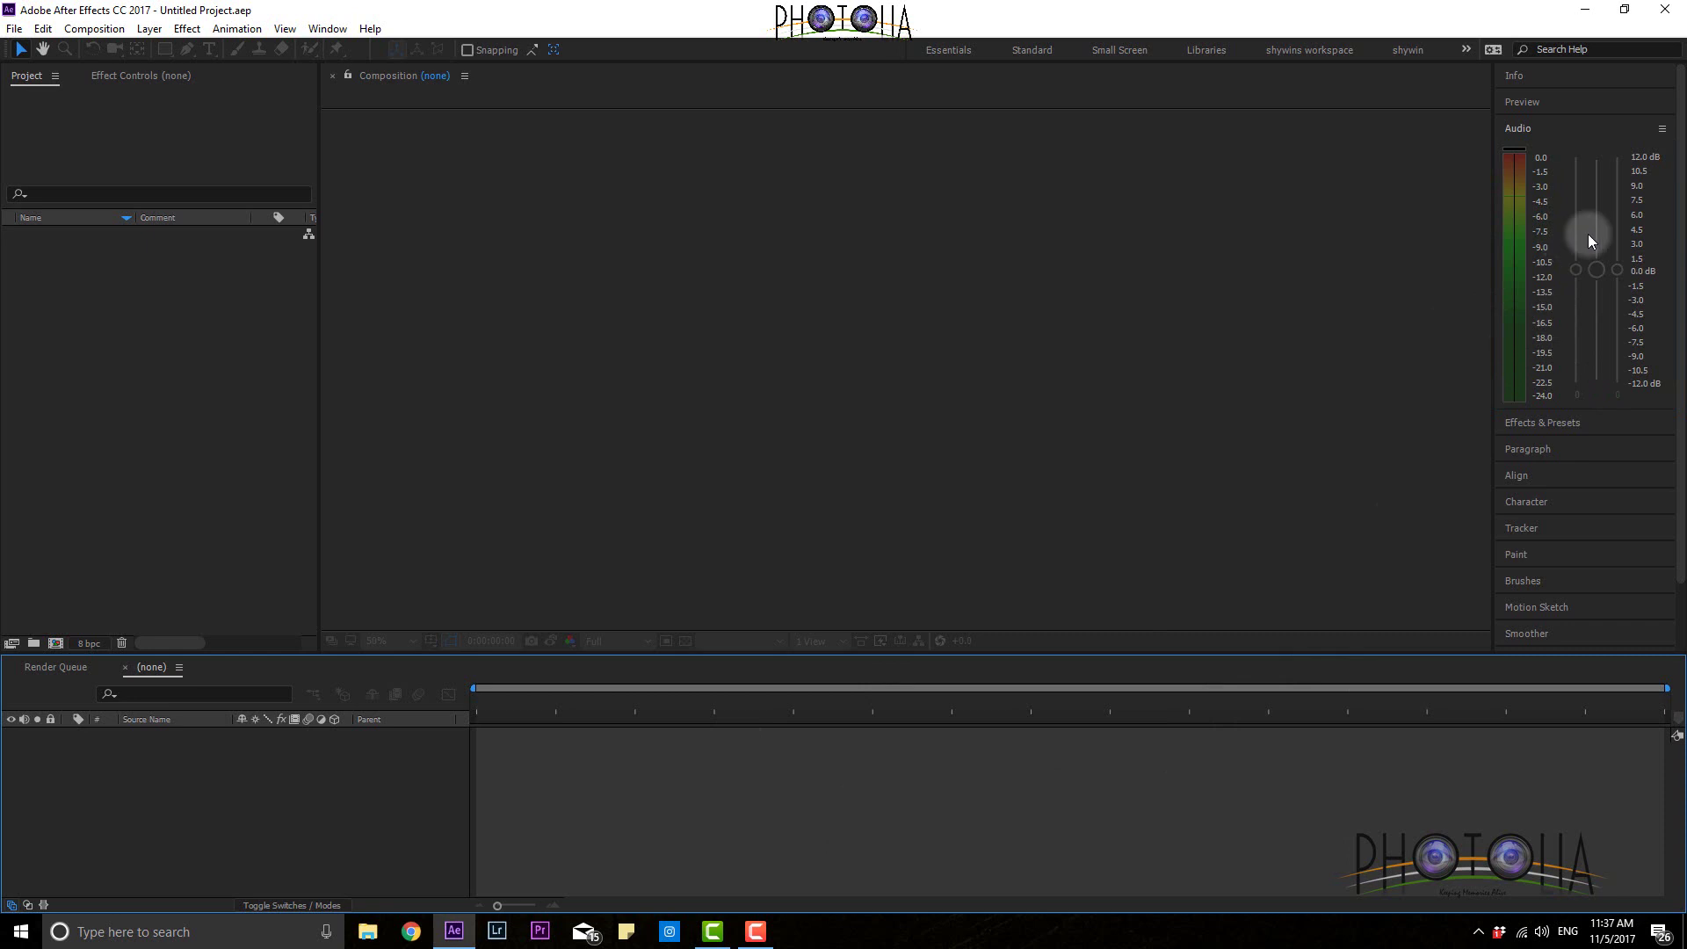
{"action": "left_click", "coordinate": [231, 367]}
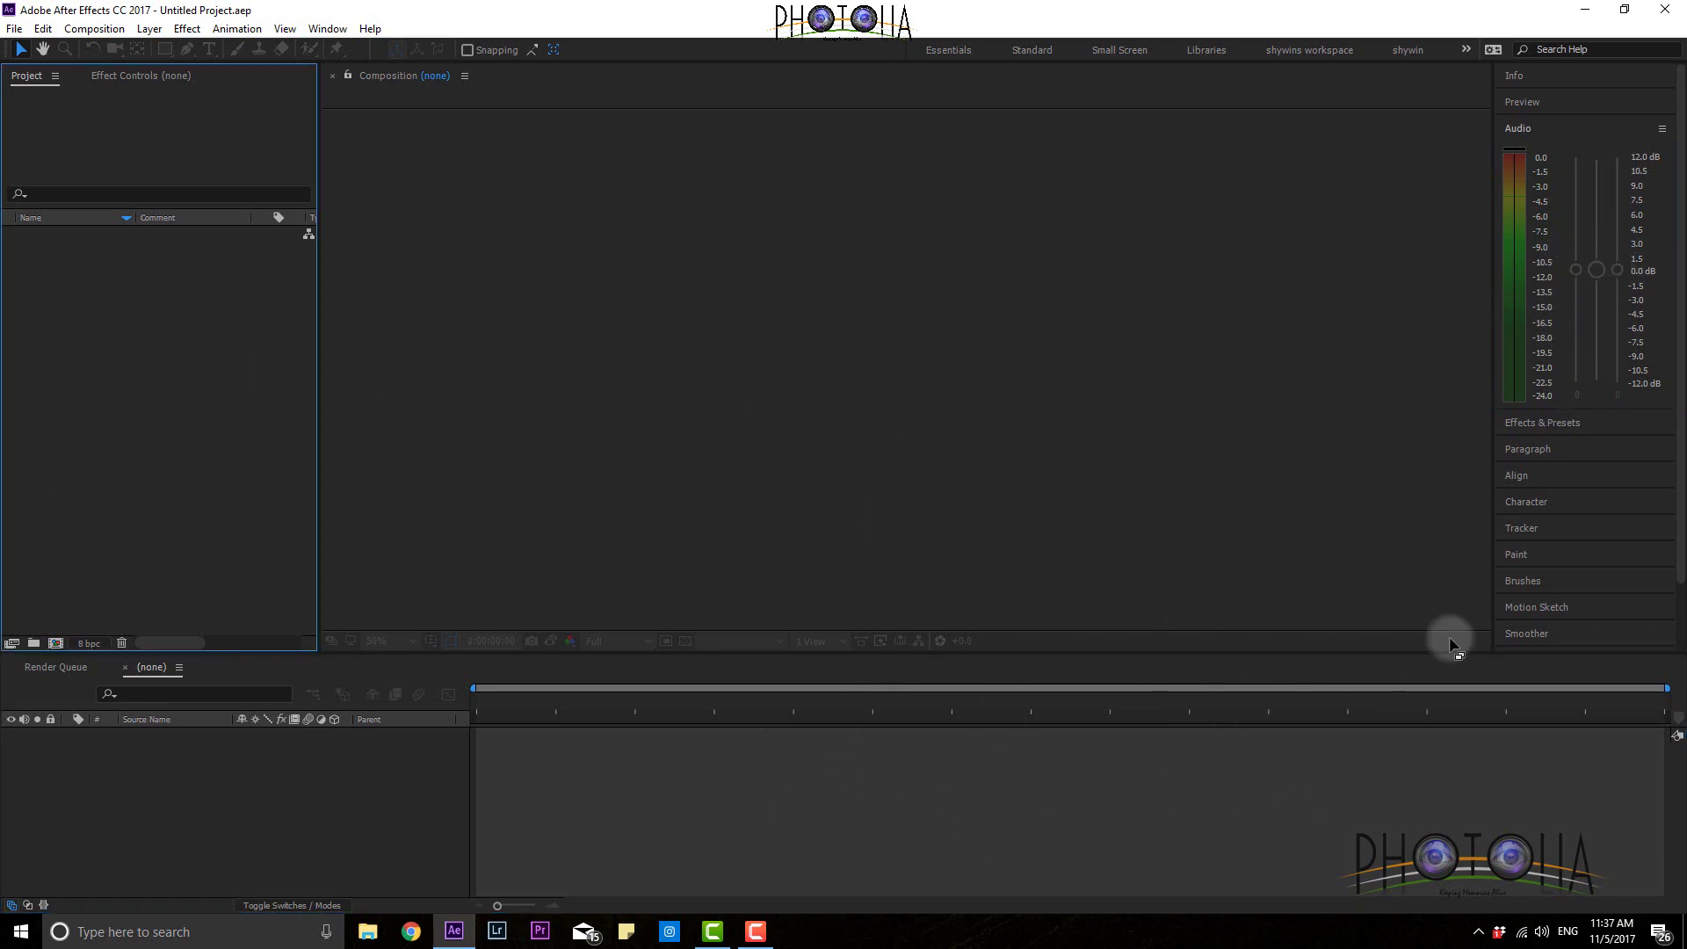
{"action": "left_click", "coordinate": [1579, 272]}
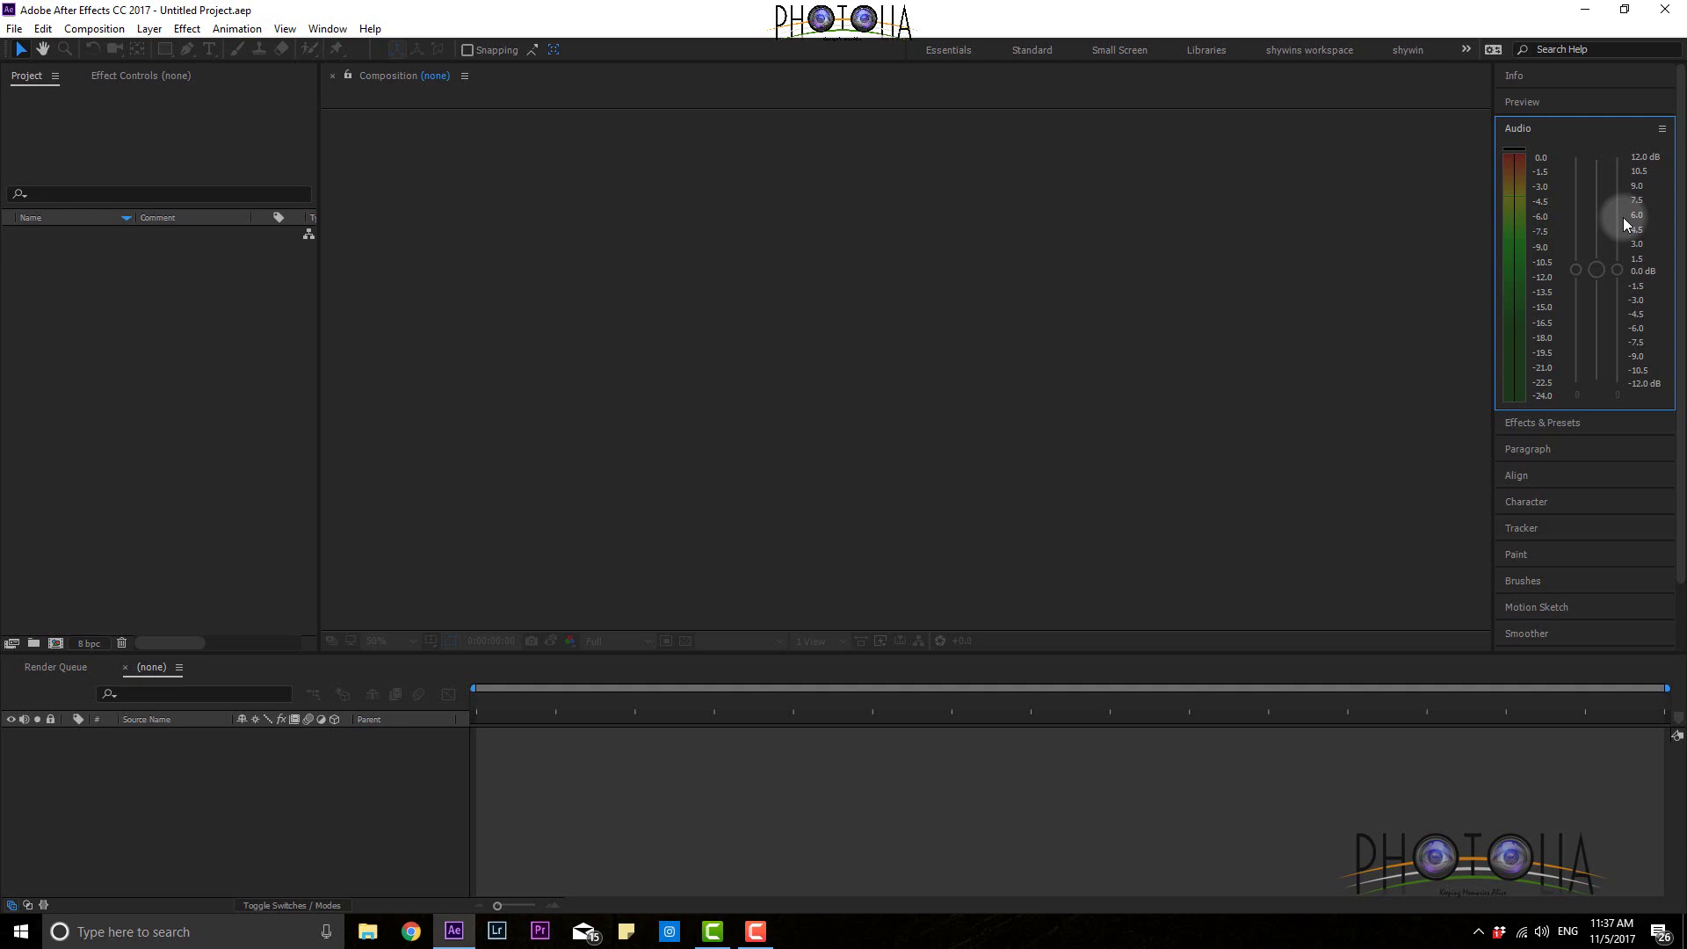
Step: Collapse Audio, expand and browse Effects & Presets, collapse it, then expand the Paragraph panel
{"action": "left_click", "coordinate": [1574, 131]}
{"action": "left_click", "coordinate": [1574, 155]}
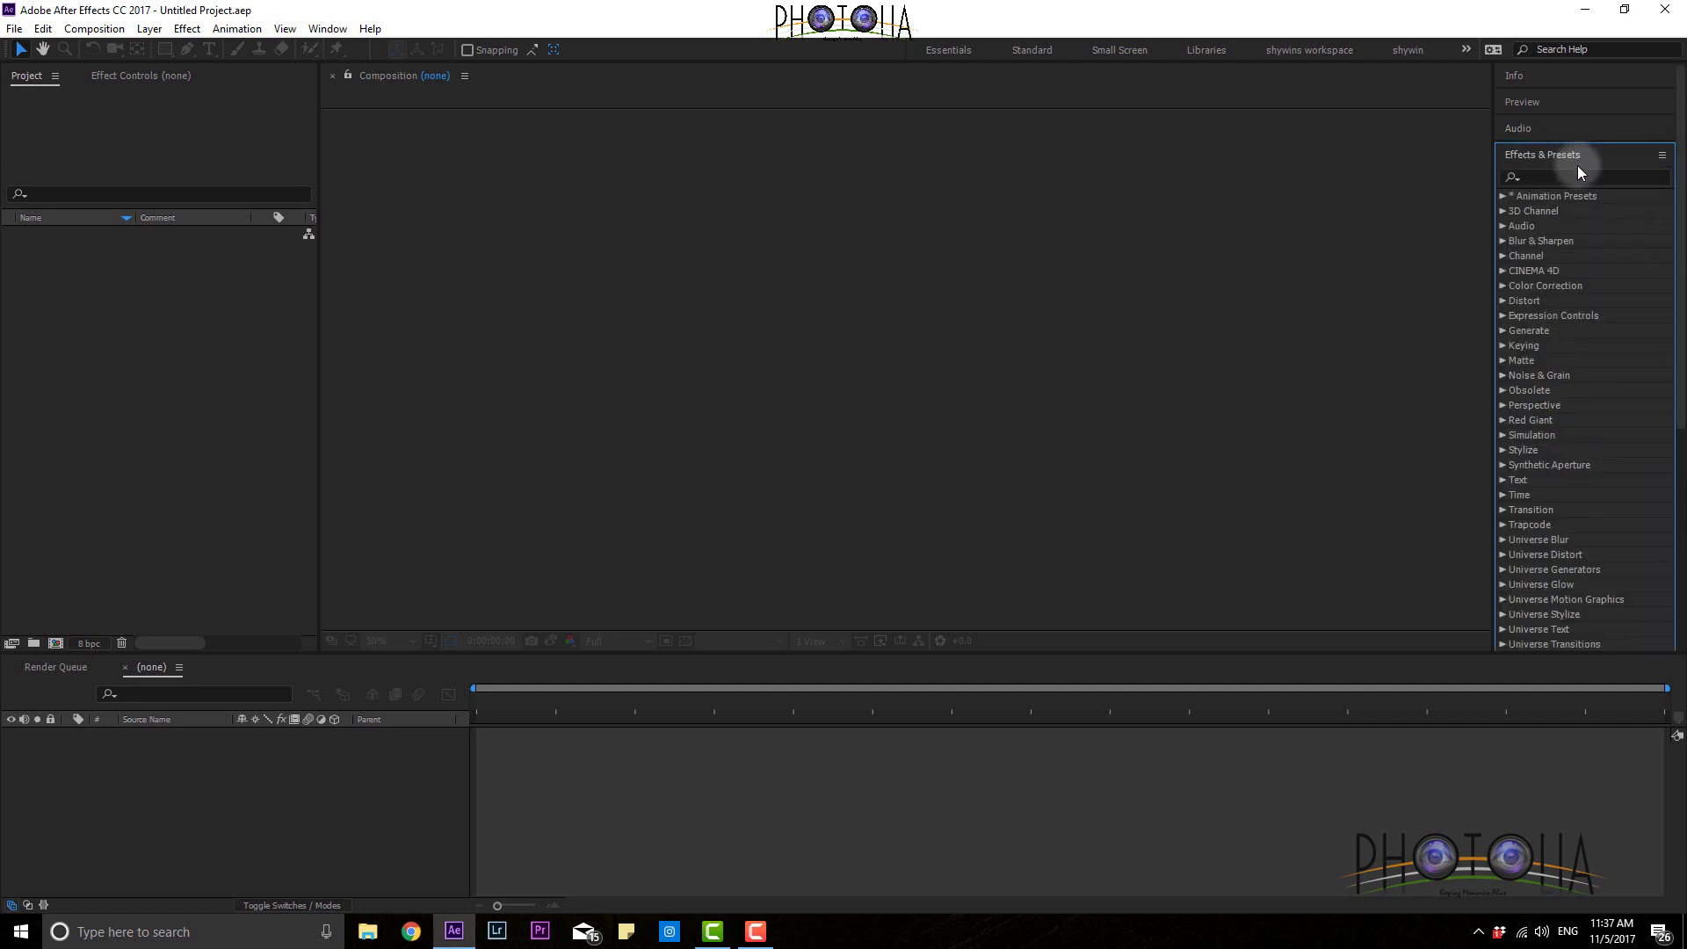
{"action": "scroll", "coordinate": [1595, 263], "scroll_direction": "down", "scroll_amount": 3}
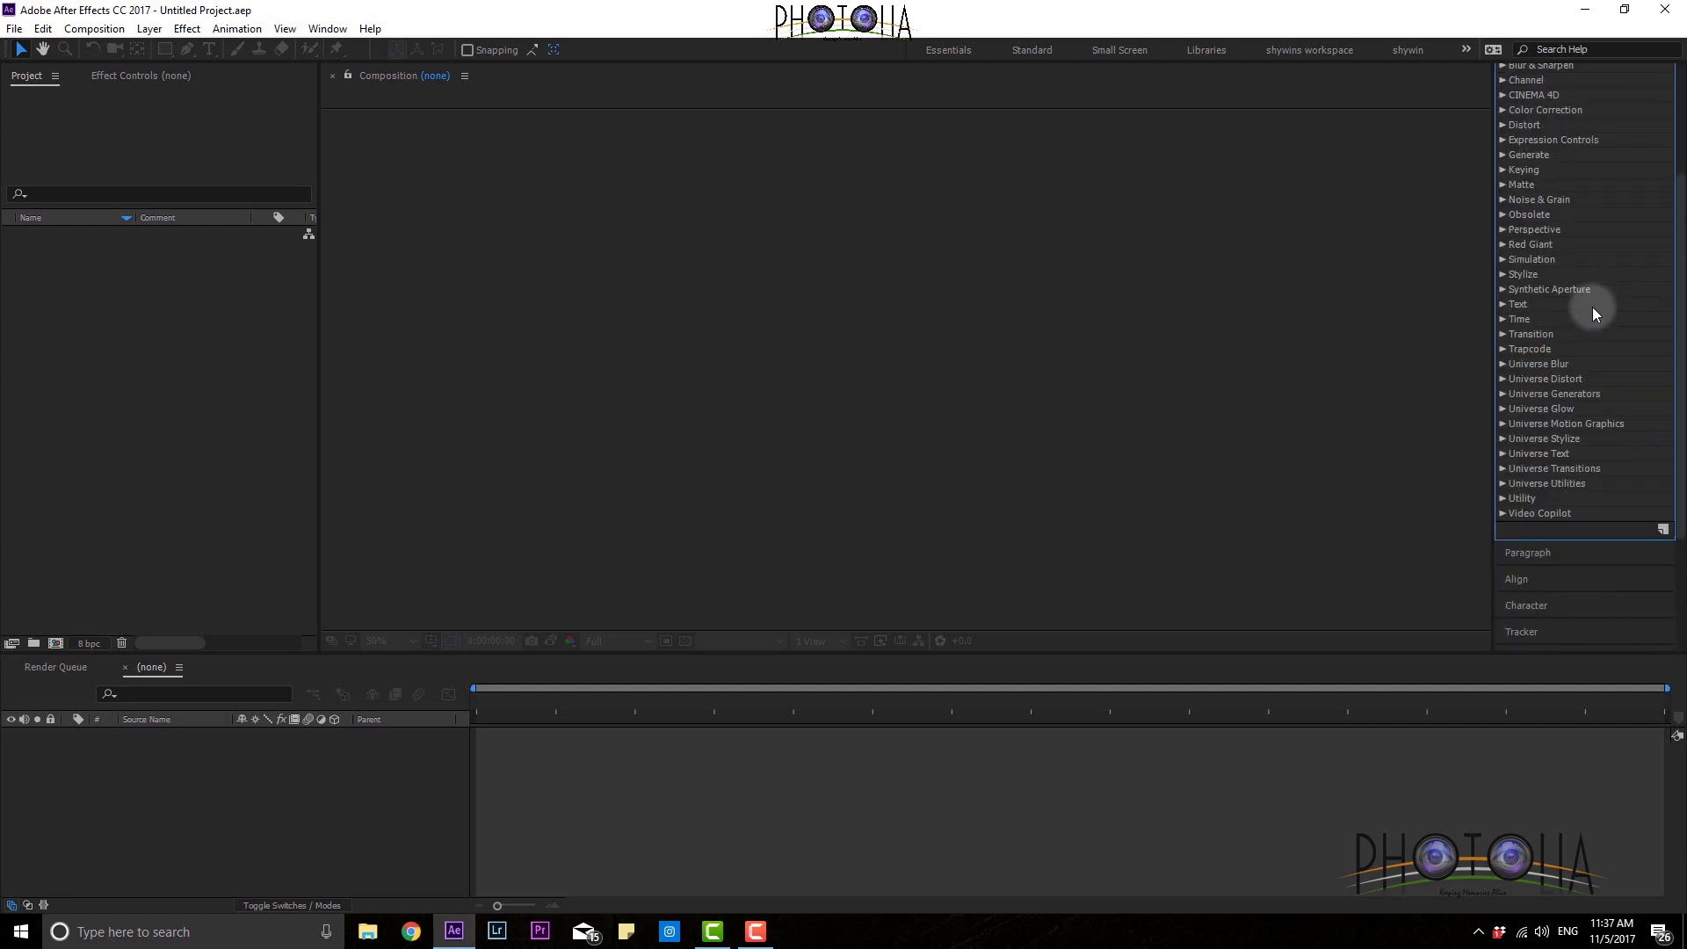
{"action": "scroll", "coordinate": [1604, 389], "scroll_direction": "up", "scroll_amount": 2}
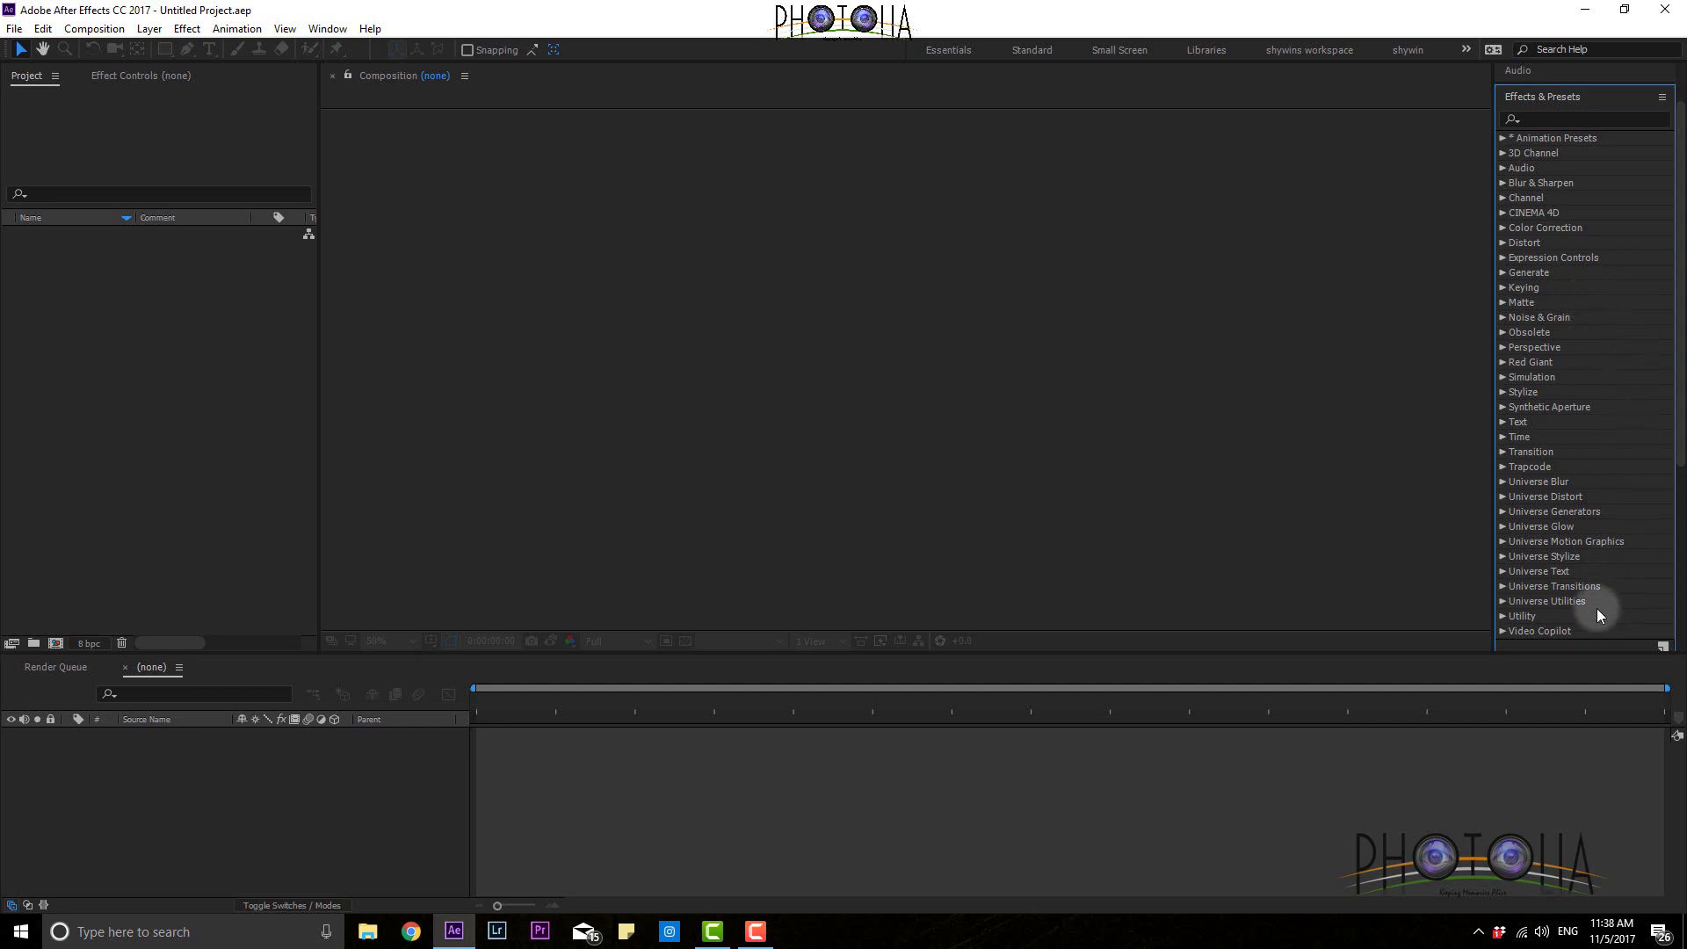
{"action": "left_click", "coordinate": [1586, 93]}
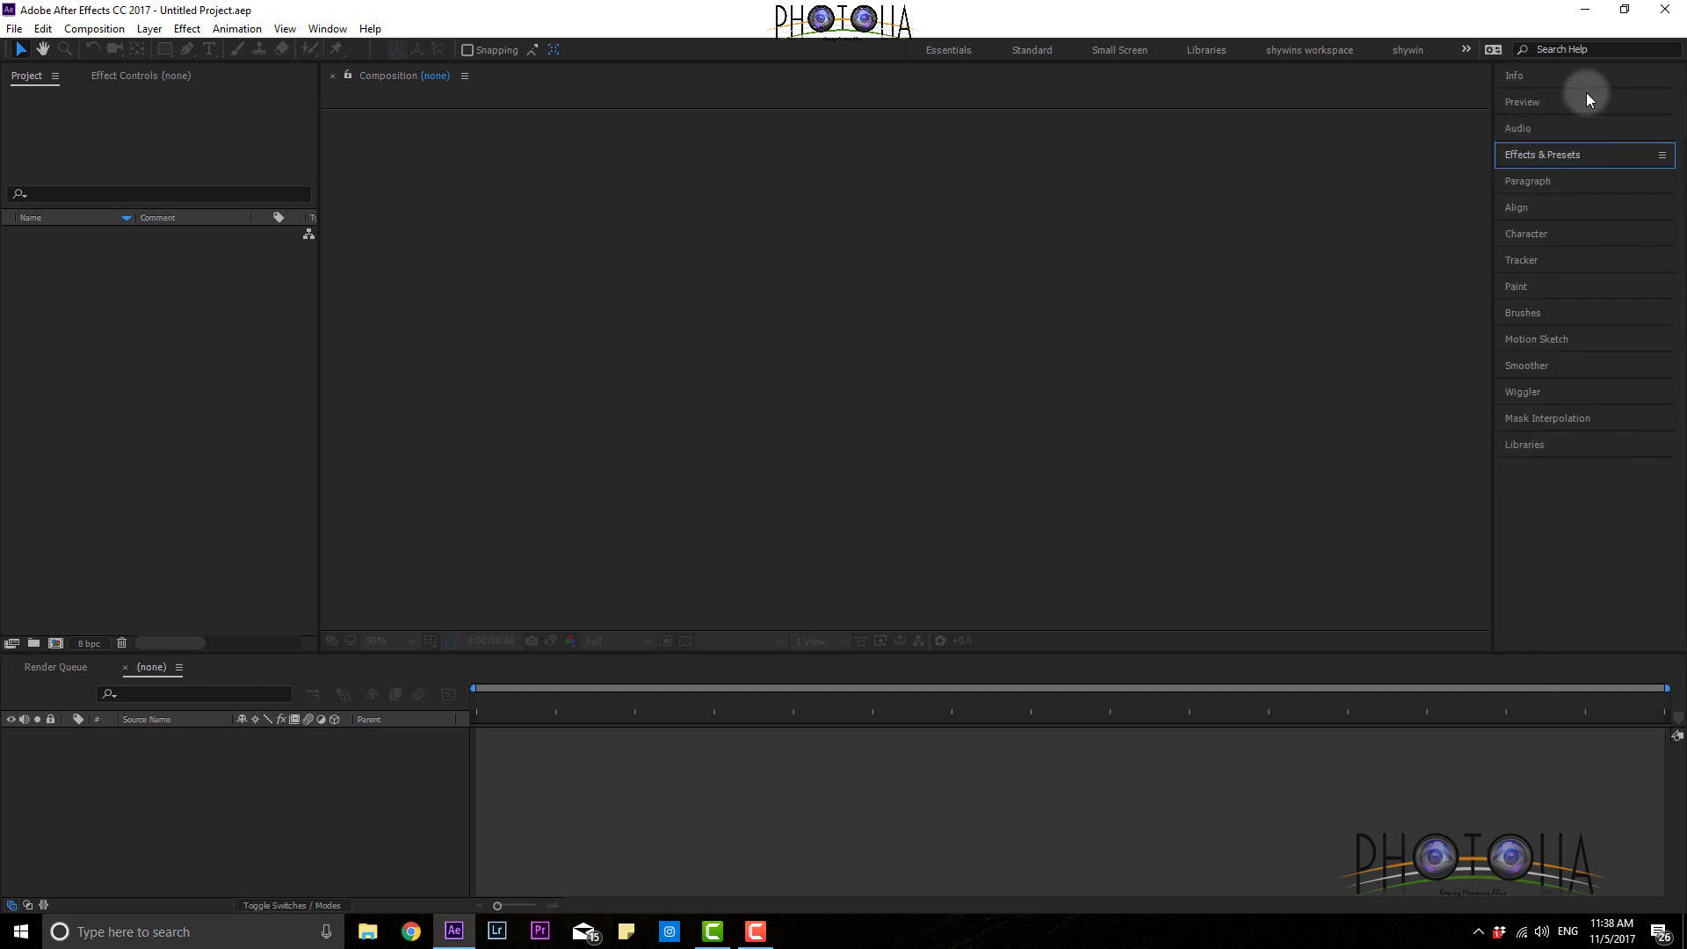
{"action": "left_click", "coordinate": [1570, 186]}
Step: Expand then collapse the Align panel, drag a panel toward the workspace bar, and activate Project
{"action": "left_click", "coordinate": [1547, 180]}
{"action": "left_click", "coordinate": [1547, 206]}
{"action": "left_click", "coordinate": [1548, 210]}
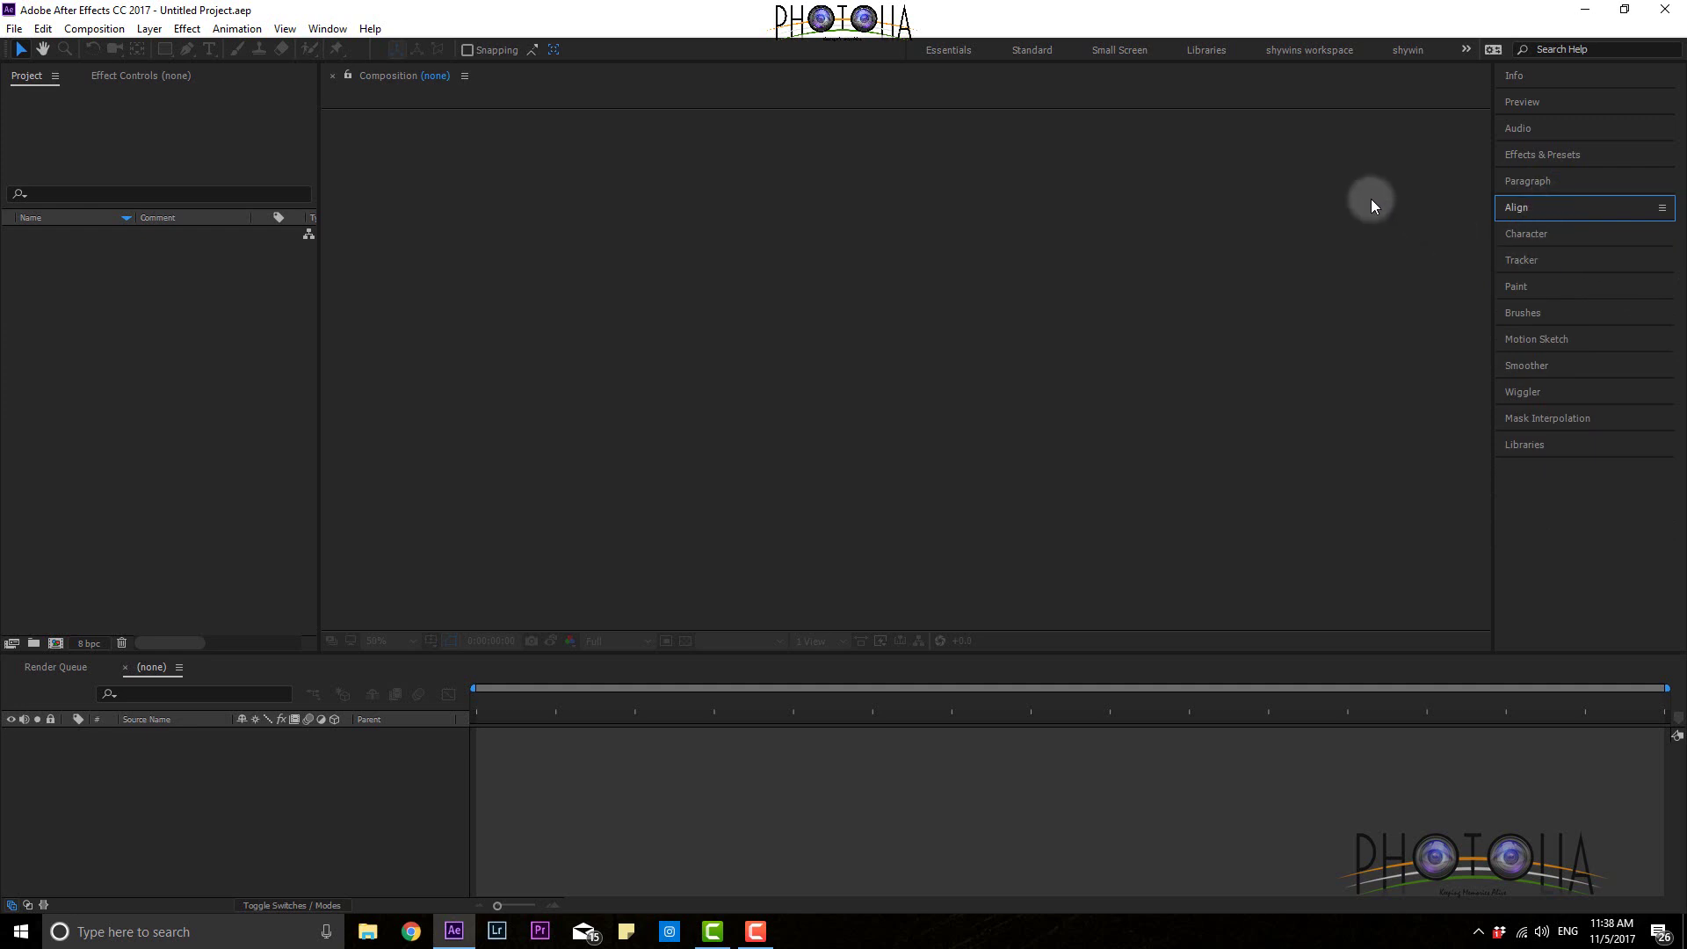
{"action": "left_click_drag", "start_coordinate": [1438, 88], "coordinate": [1074, 39]}
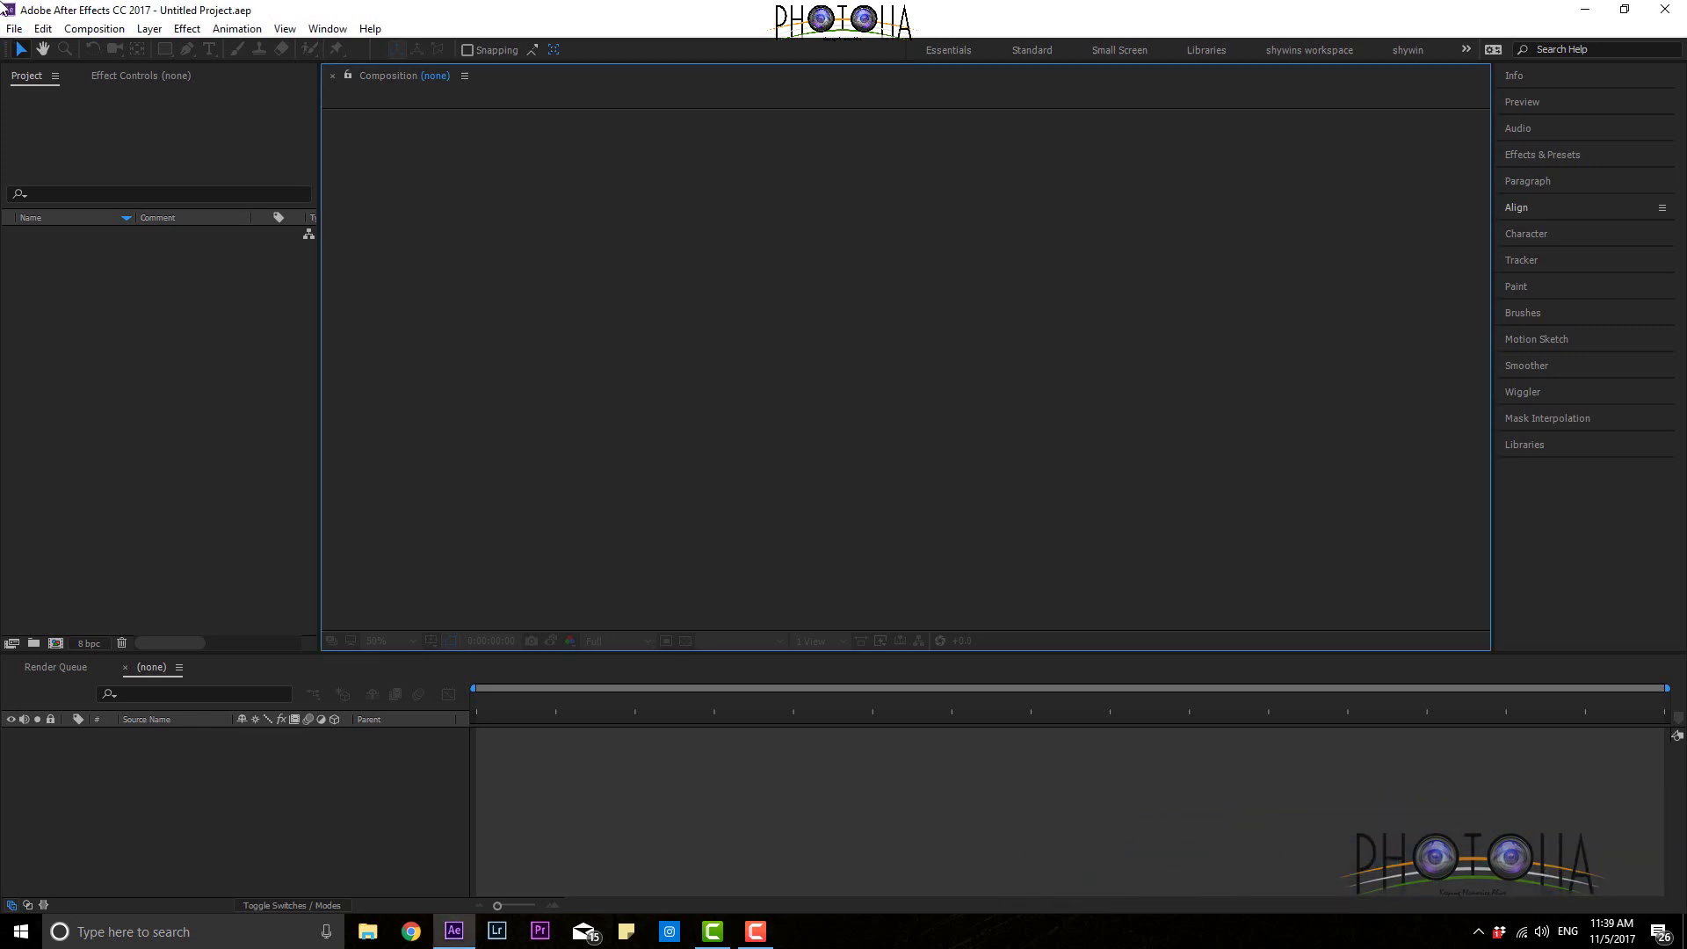
{"action": "left_click", "coordinate": [159, 242]}
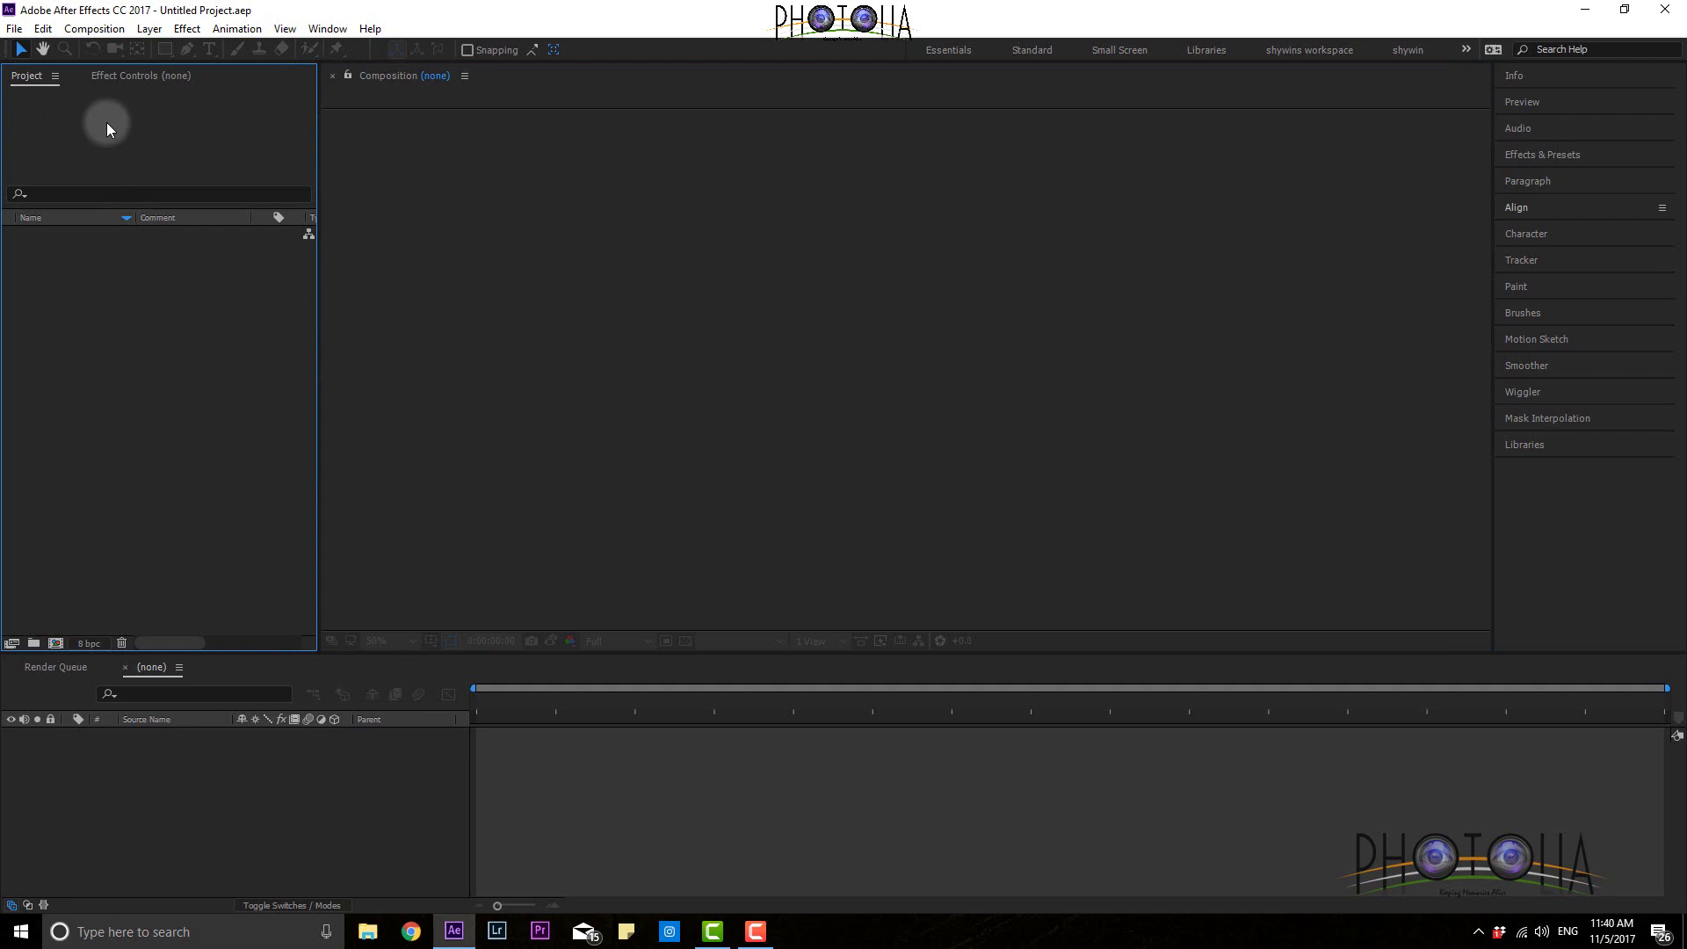
Step: Open the General page of Edit > Preferences
{"action": "left_click", "coordinate": [39, 32]}
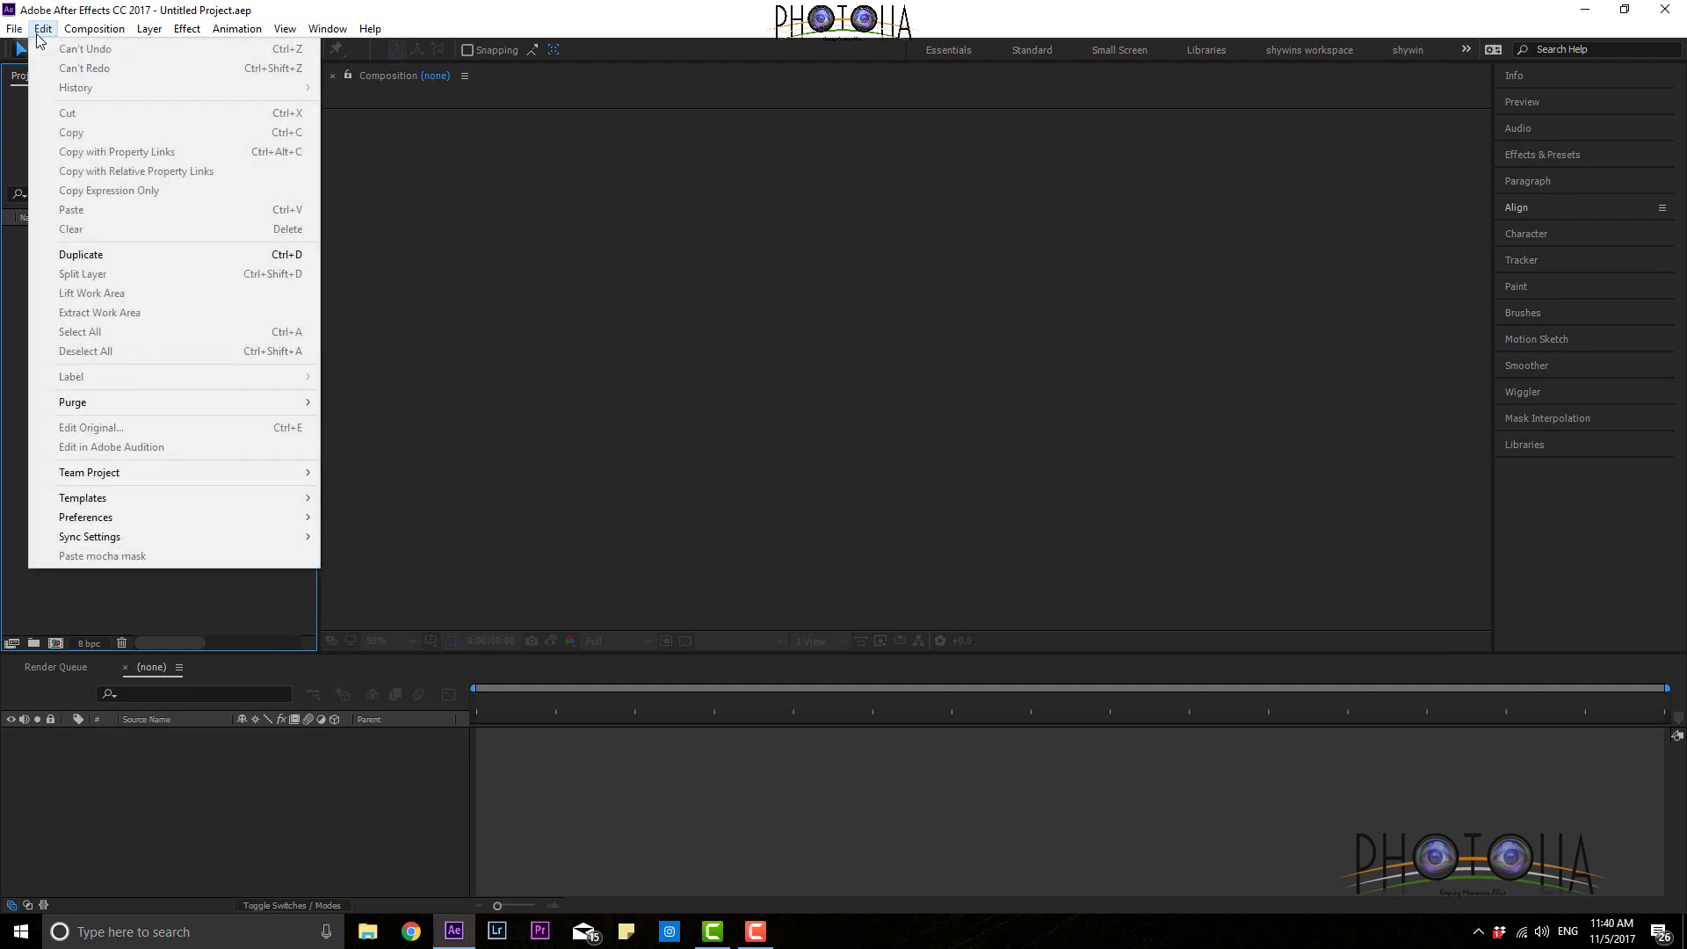
{"action": "mouse_move", "coordinate": [176, 527]}
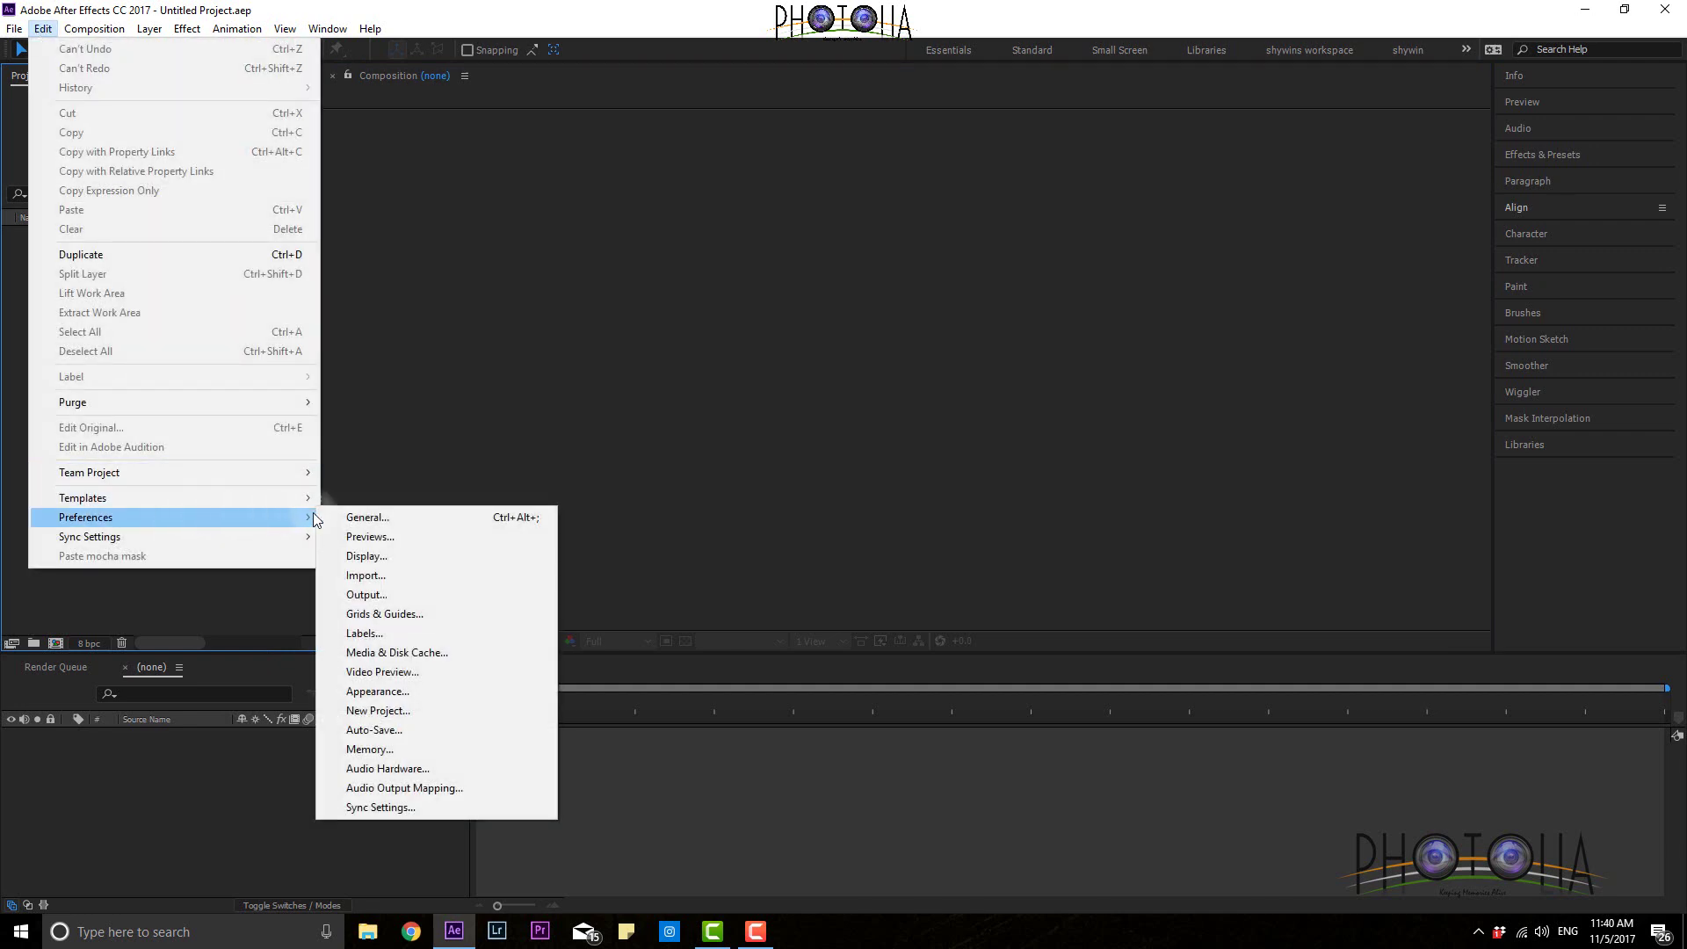
{"action": "left_click", "coordinate": [348, 518]}
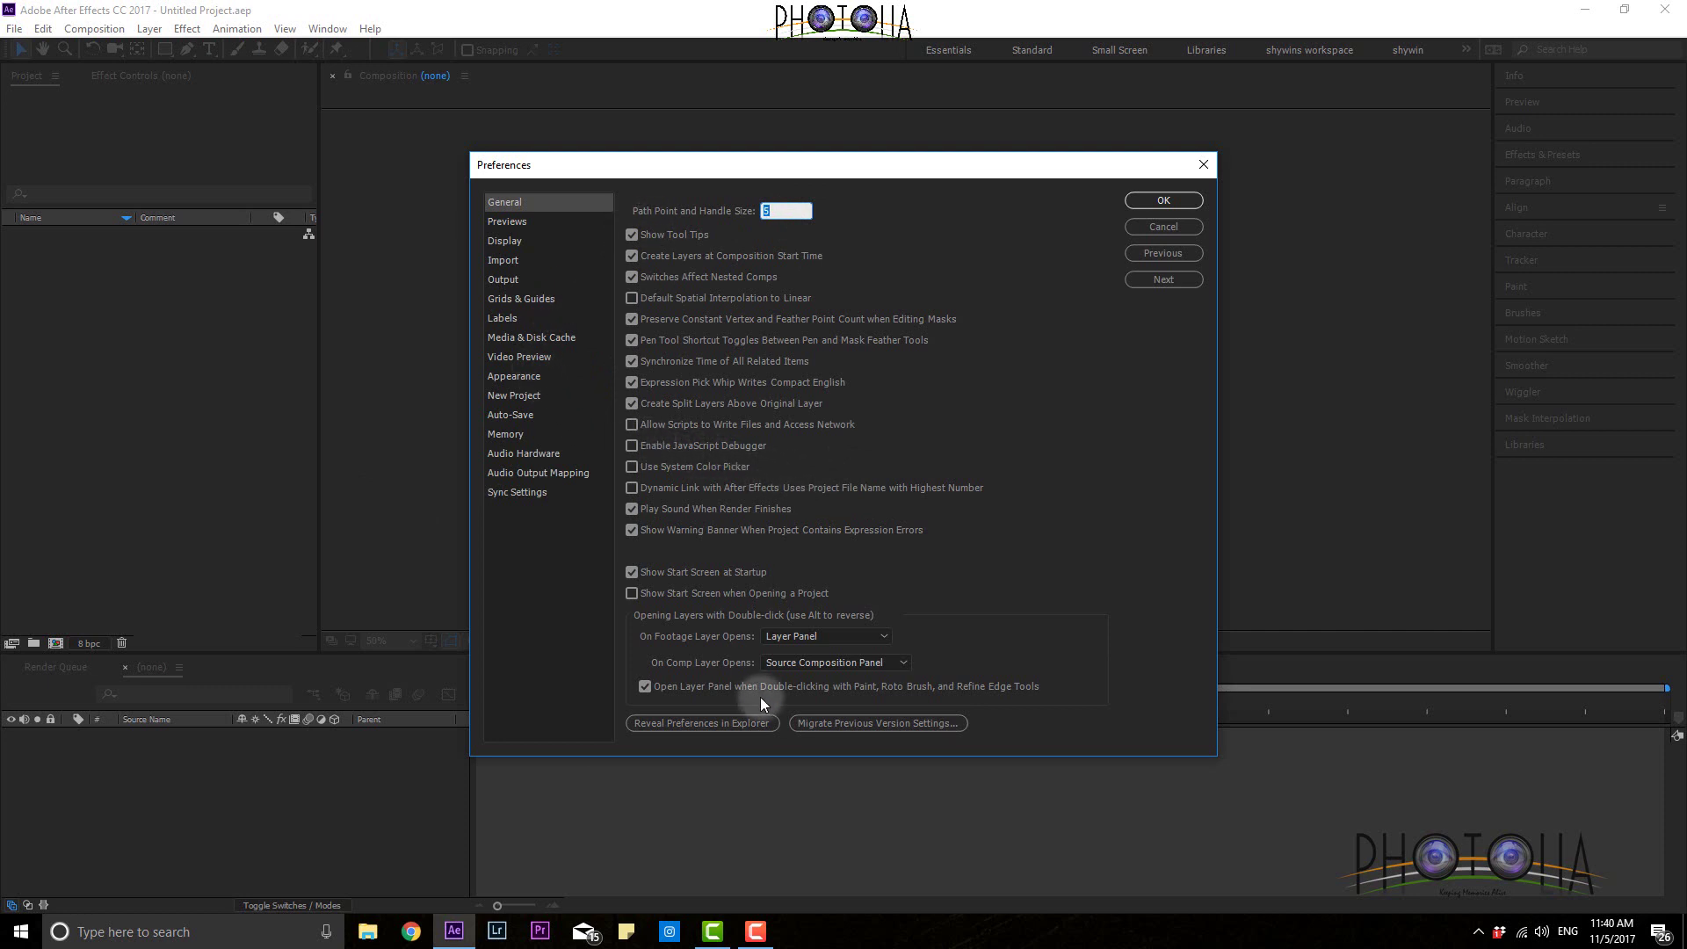
Step: Switch the Preferences dialog to the Media & Disk Cache page
{"action": "left_click", "coordinate": [522, 339]}
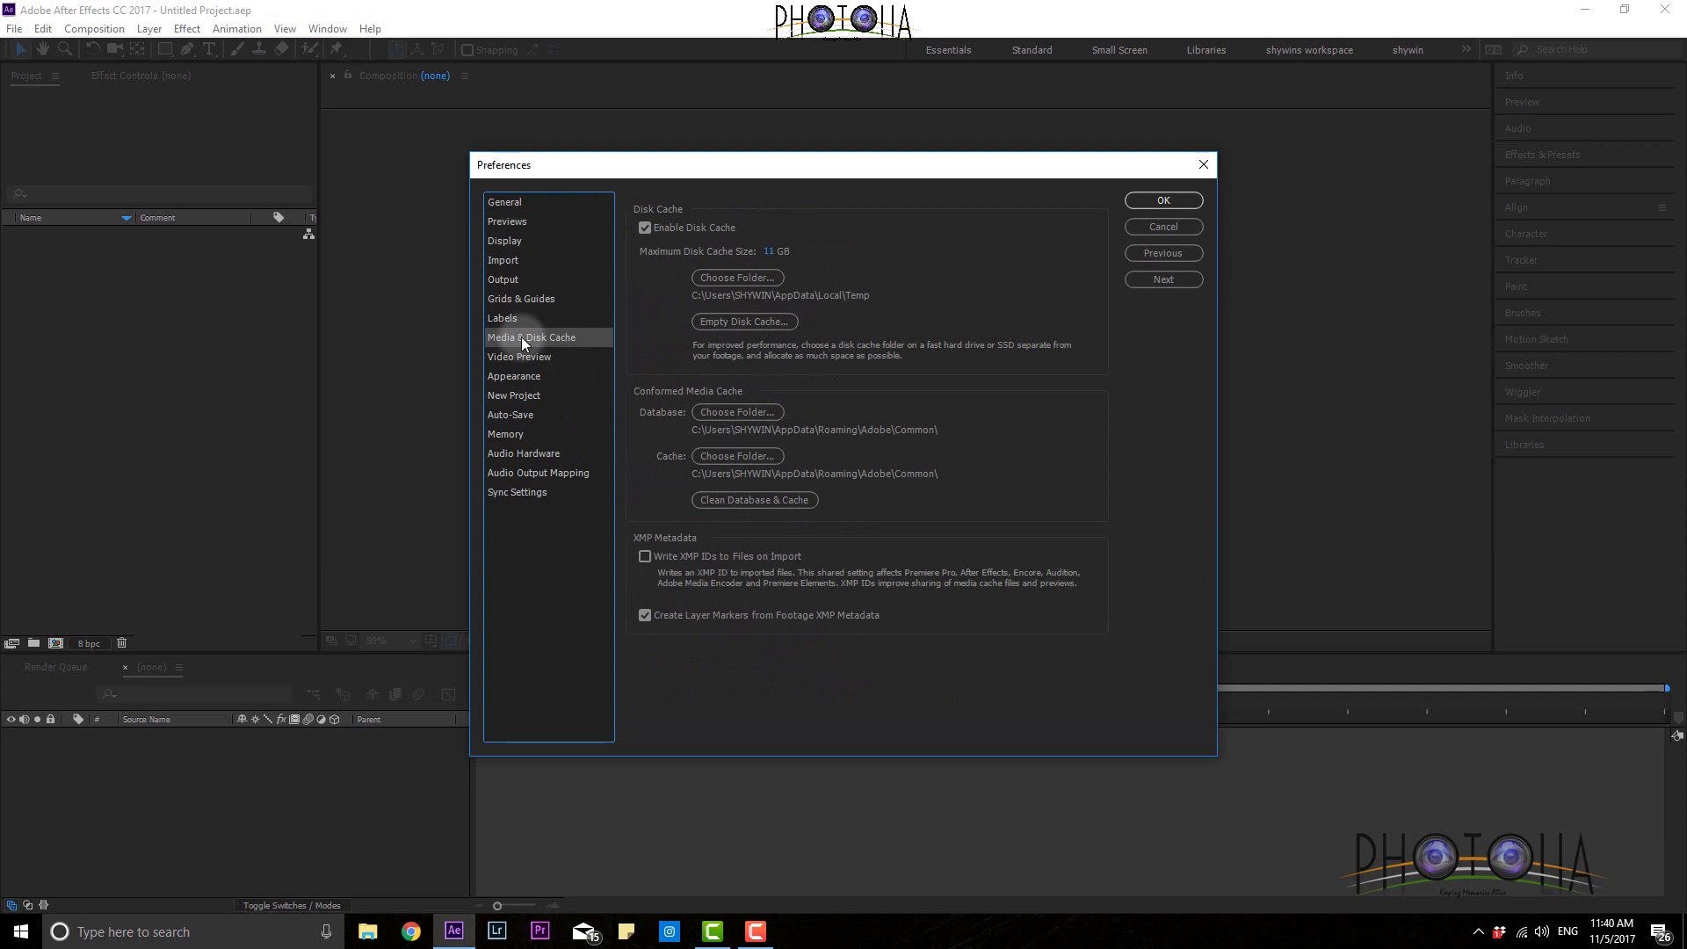